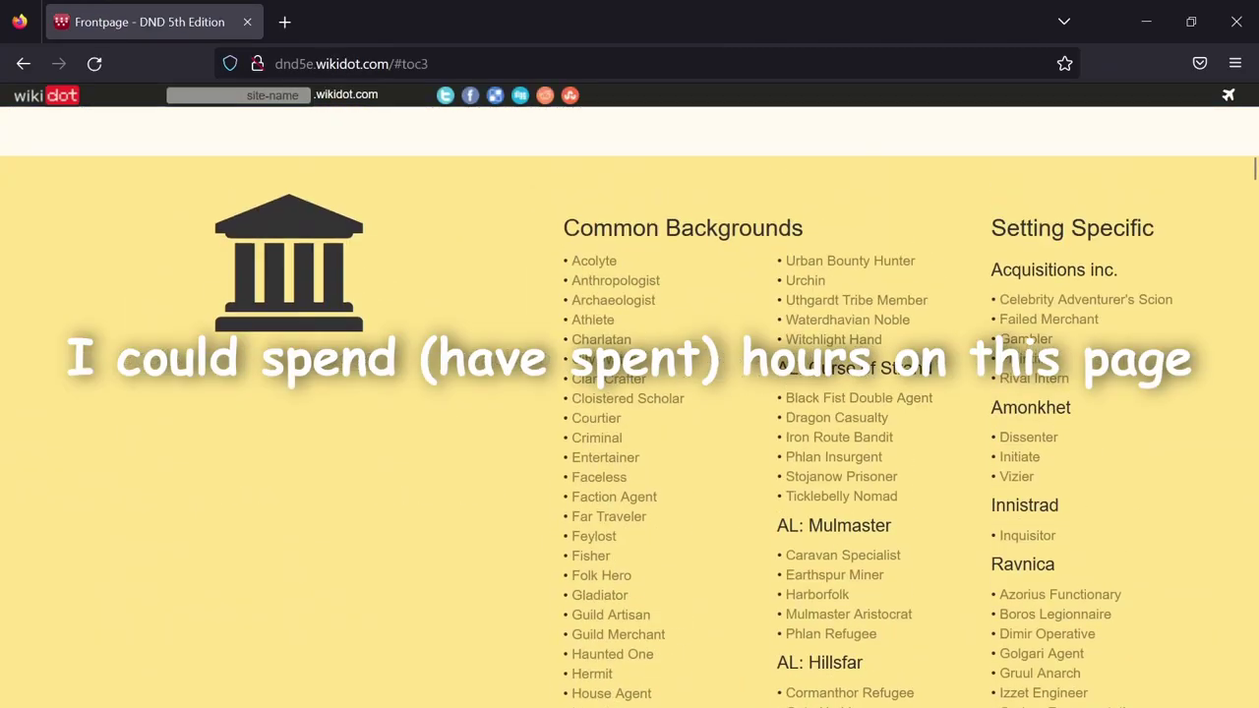
Scroll down the Wikidot D&D 5e Barbarian page toward its level table and Class Features.
scroll(629, 413, "down", 10)
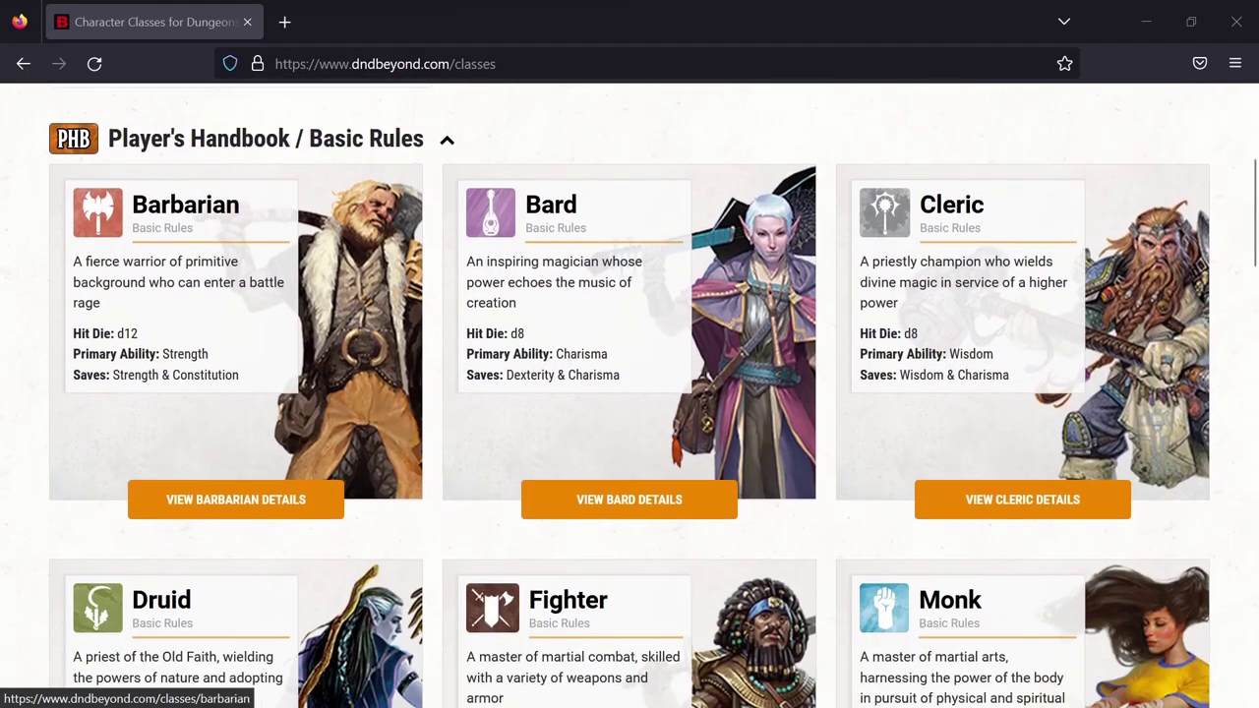
Scroll past the Druid, Fighter and Monk cards to reach Paladin, Ranger and Rogue.
scroll(630, 393, "down", 3)
scroll(629, 394, "down", 5)
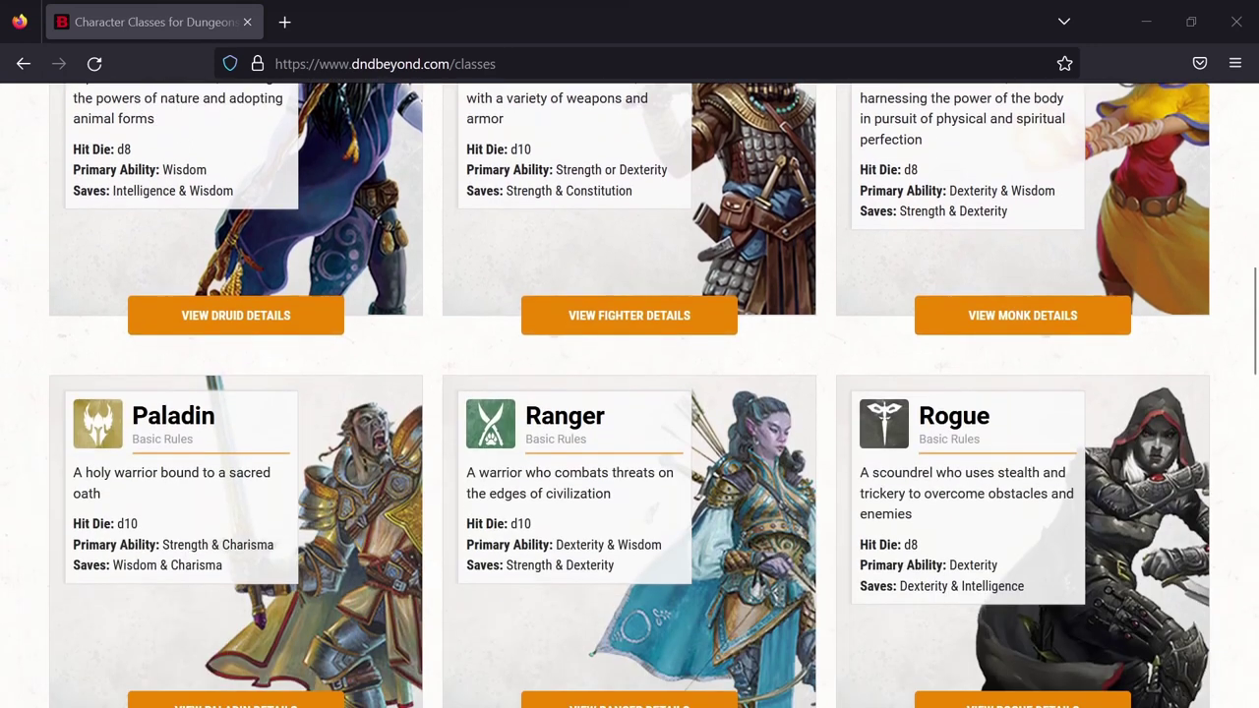
scroll(629, 393, "down", 7)
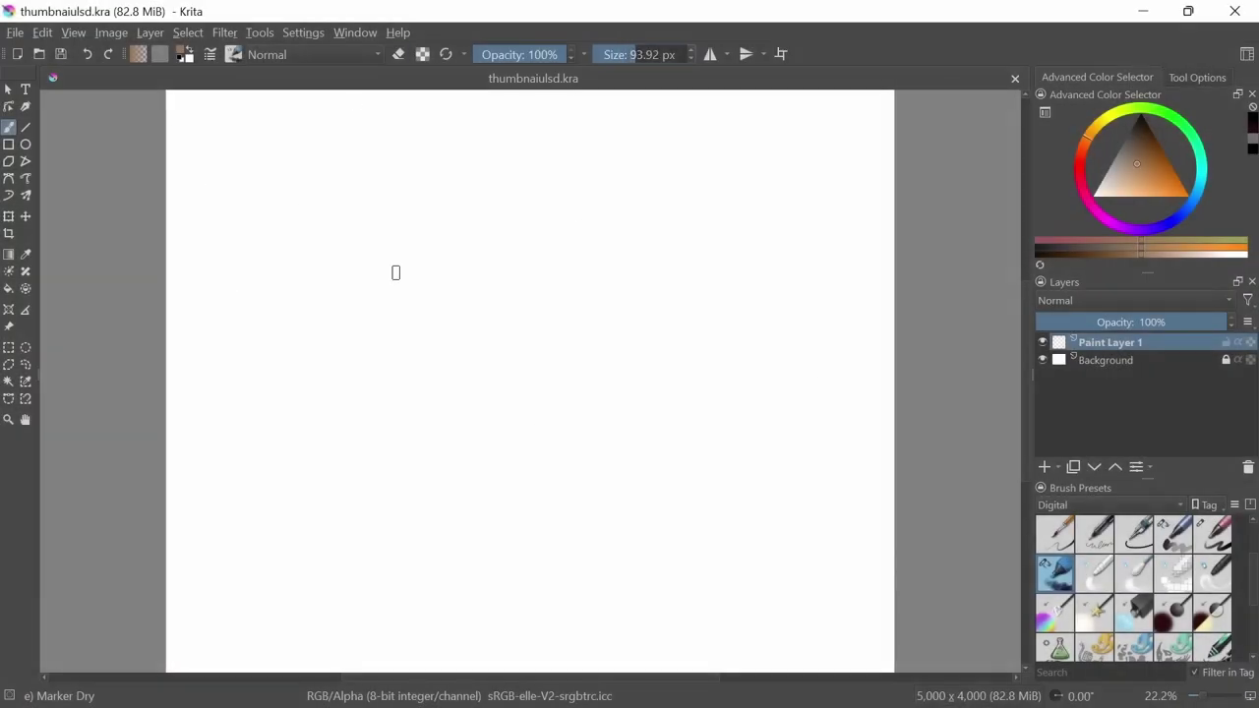
Paint a brown head blob and two brown legs below it.
mouse_move(265, 201)
left_mouse_down()
mouse_move(276, 226)
mouse_move(290, 208)
mouse_move(279, 263)
mouse_move(289, 261)
left_mouse_up()
left_click_drag(300, 212, 283, 266)
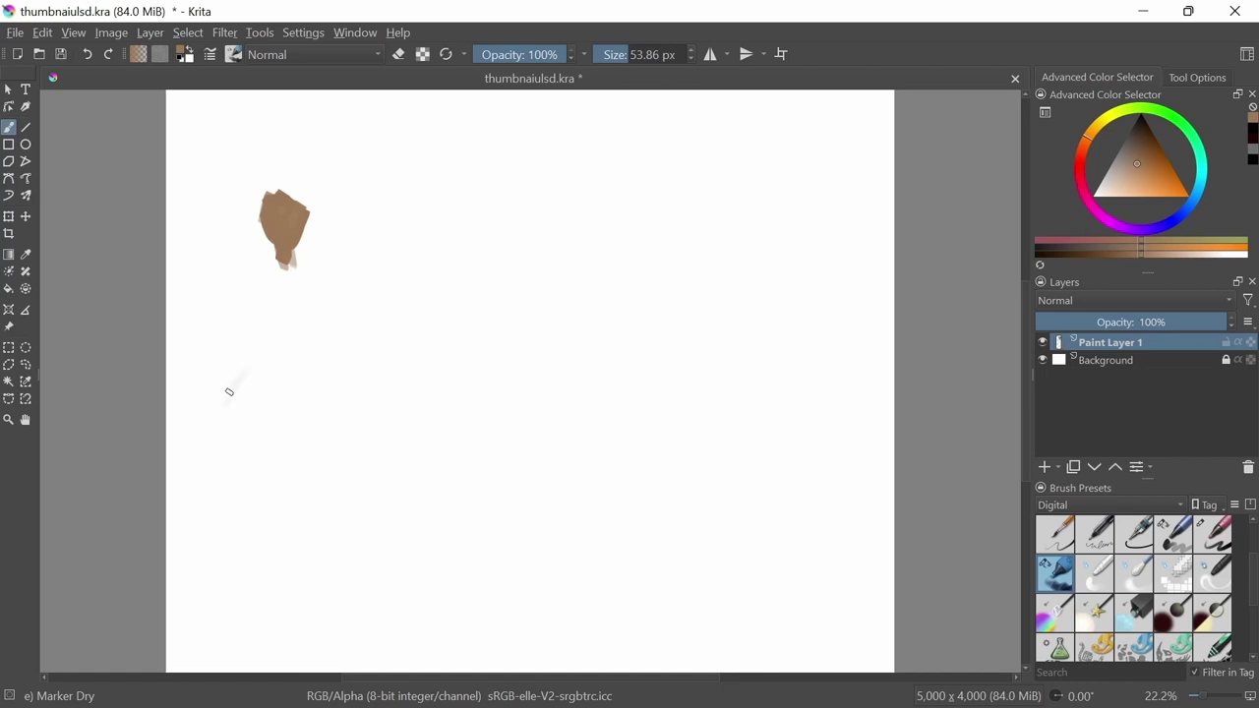
left_click_drag(229, 392, 251, 438)
left_click_drag(320, 403, 326, 433)
left_click_drag(236, 418, 246, 476)
key("bracketright")
mouse_move(329, 385)
left_mouse_down()
mouse_move(319, 511)
mouse_move(327, 482)
left_mouse_up()
Extend both legs further down and move the painted figure up the canvas.
scroll(325, 443, "down", 1)
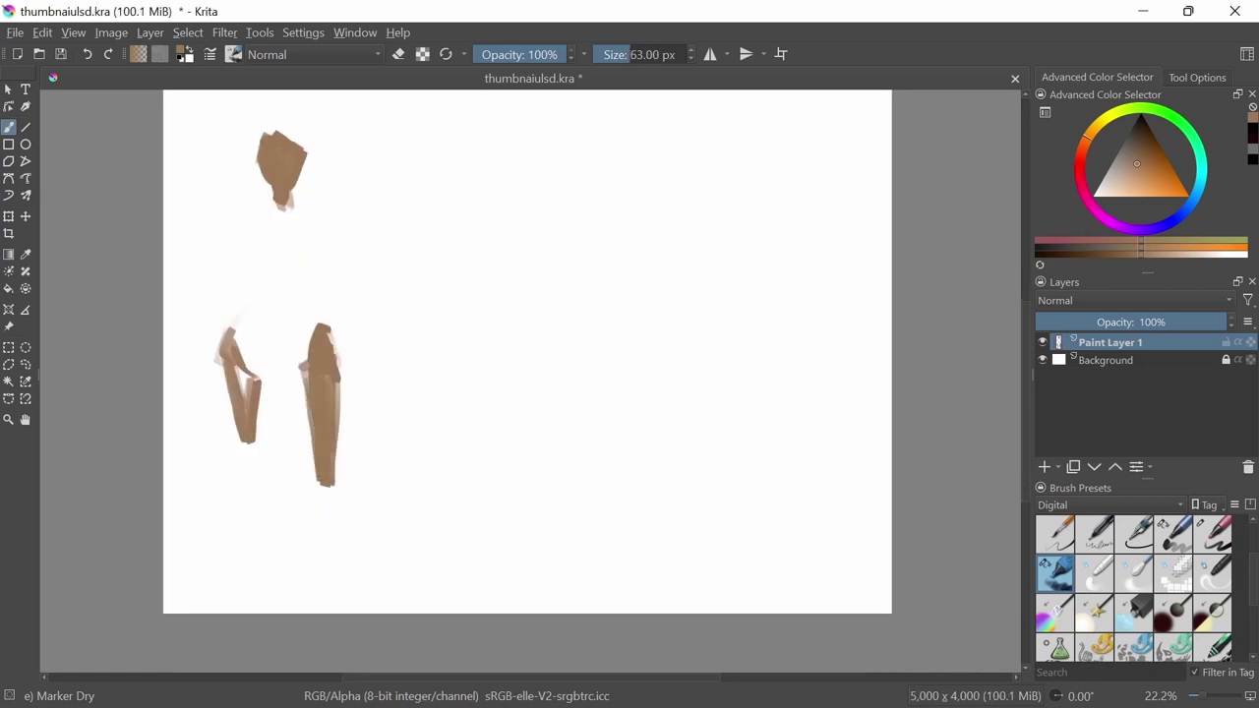
key("Return")
key("slash")
left_click_drag(324, 438, 323, 541)
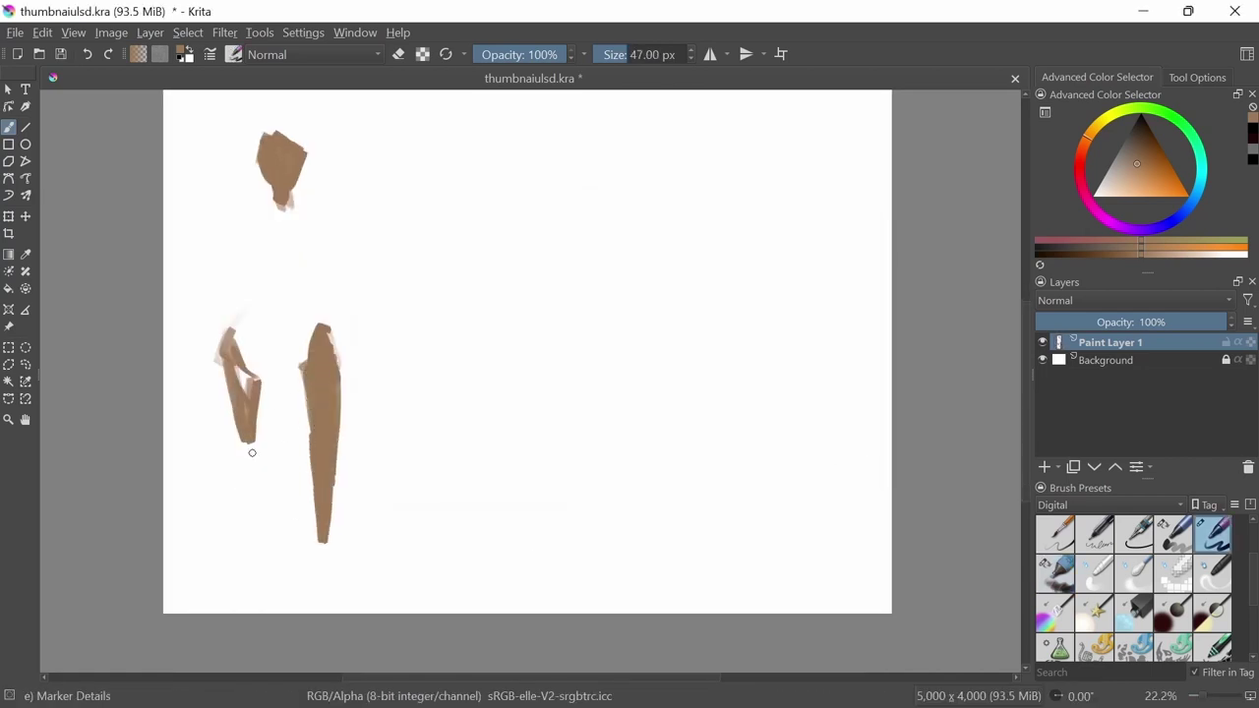
left_click_drag(252, 452, 258, 555)
scroll(426, 369, "up", 1)
key("ctrl+t")
scroll(387, 408, "down", 1)
mouse_move(335, 394)
left_mouse_down()
mouse_move(334, 347)
mouse_move(281, 492)
mouse_move(301, 430)
mouse_move(291, 488)
left_mouse_up()
key("b")
Thicken and reshape both legs and paint a foot at the bottom.
mouse_move(279, 456)
left_mouse_down()
mouse_move(268, 319)
mouse_move(264, 531)
mouse_move(287, 297)
left_mouse_up()
left_click(26, 364)
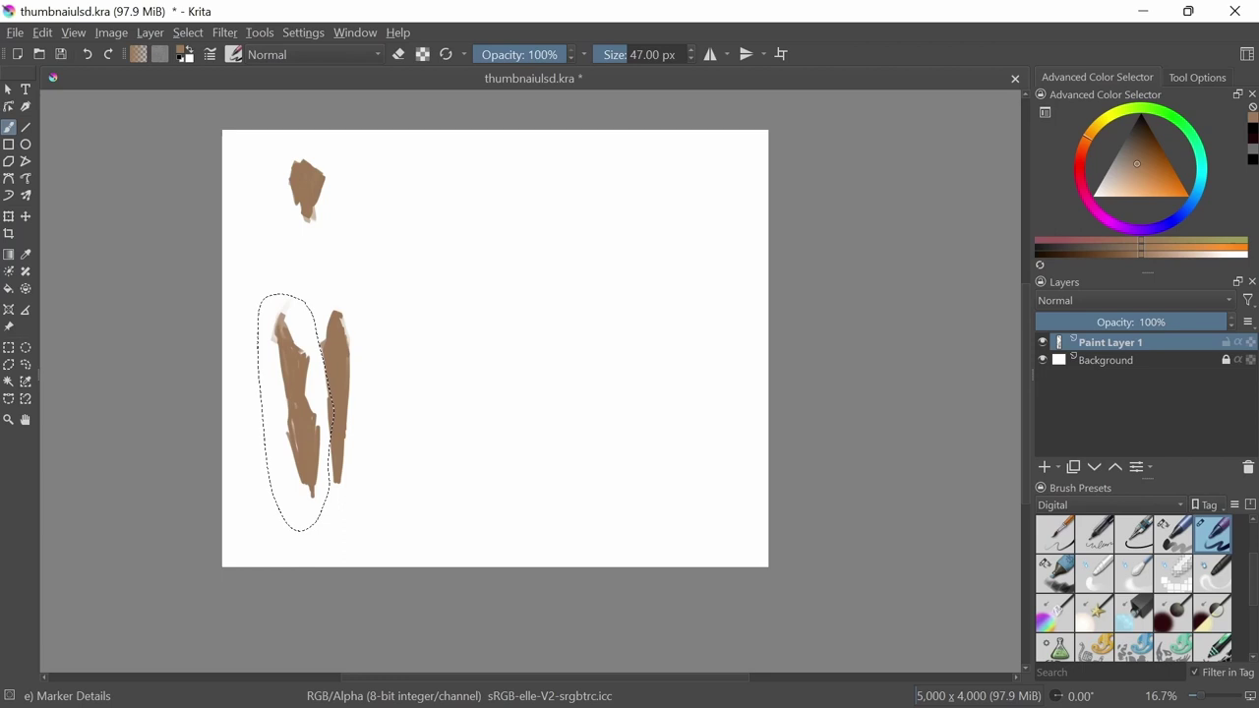
mouse_move(311, 486)
left_mouse_down()
mouse_move(297, 537)
mouse_move(320, 531)
mouse_move(299, 535)
left_mouse_up()
left_click_drag(340, 468, 336, 513)
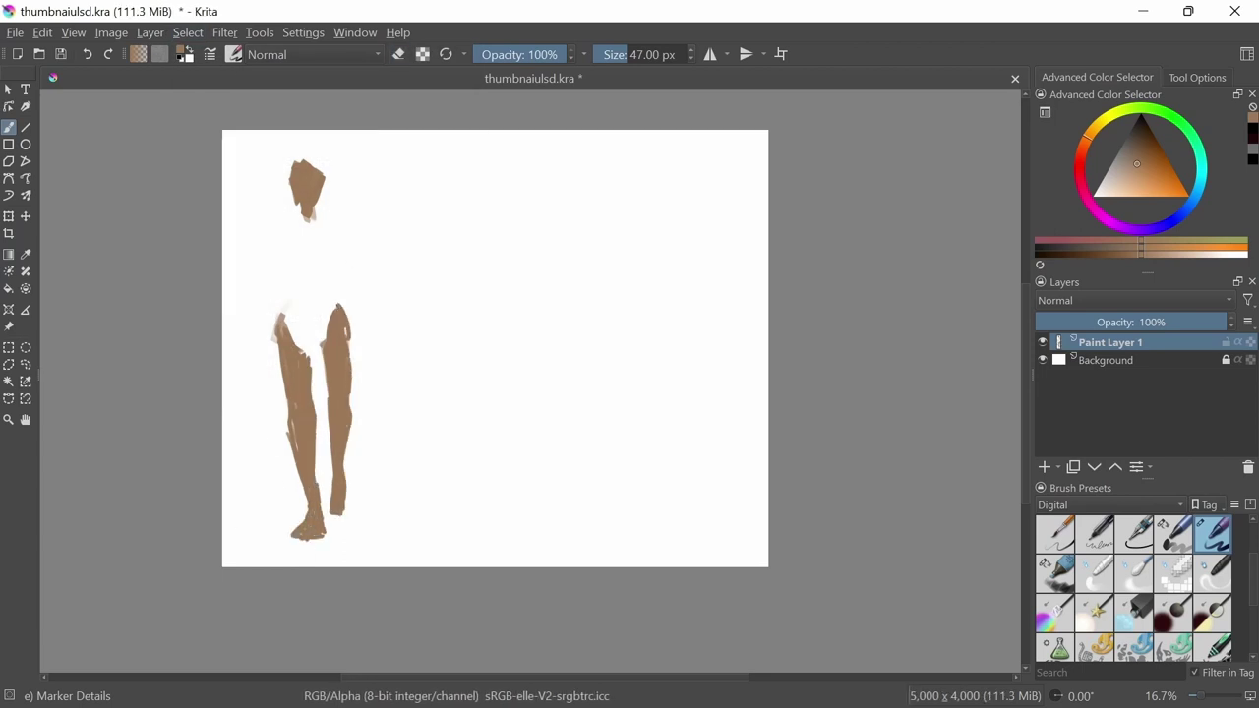
left_click_drag(277, 309, 279, 374)
left_click_drag(348, 306, 350, 328)
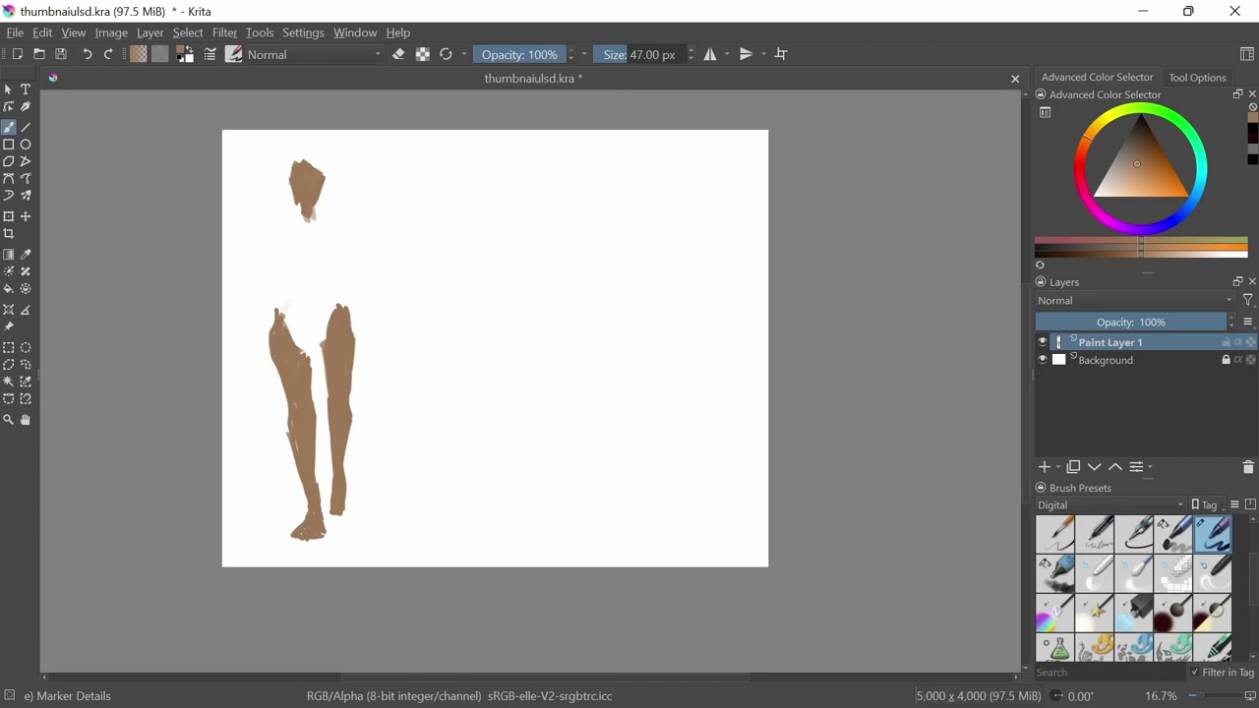
Dab a dark reddish-brown mark on the face and paint wide shoulders under the head.
key("k")
key("bracketleft")
key("bracketleft")
key("bracketleft")
key("bracketleft")
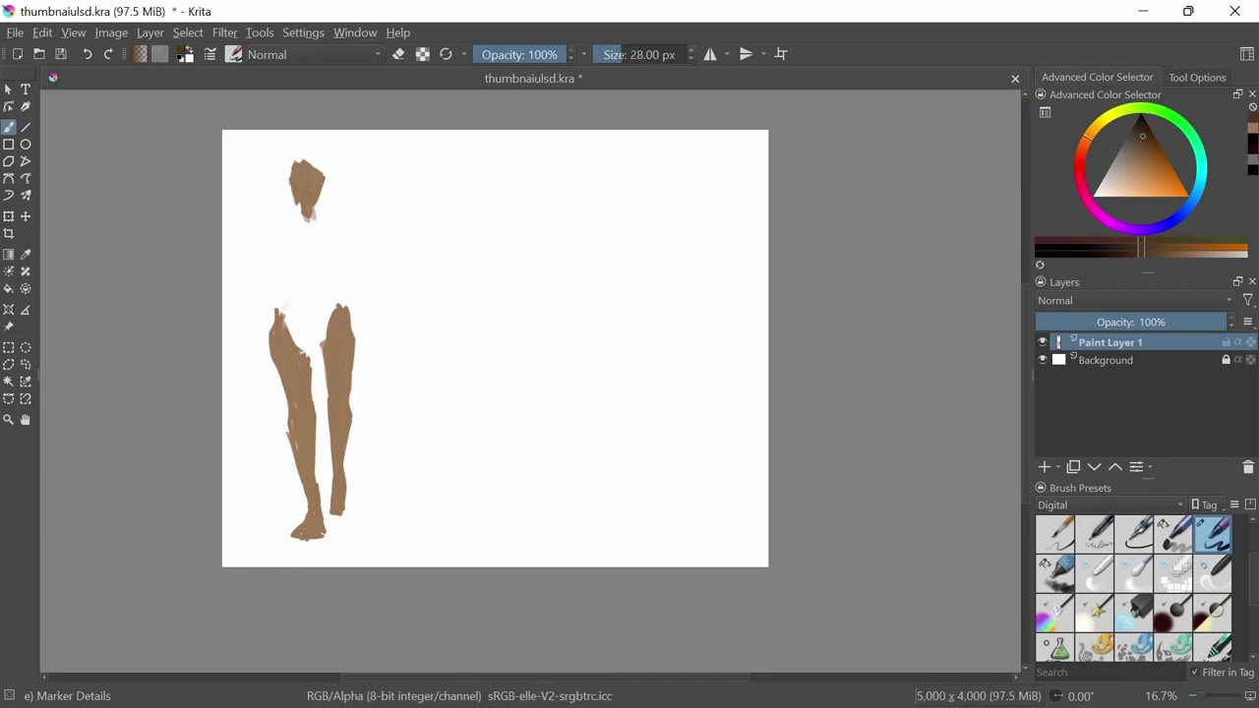
key("l")
key("bracketleft")
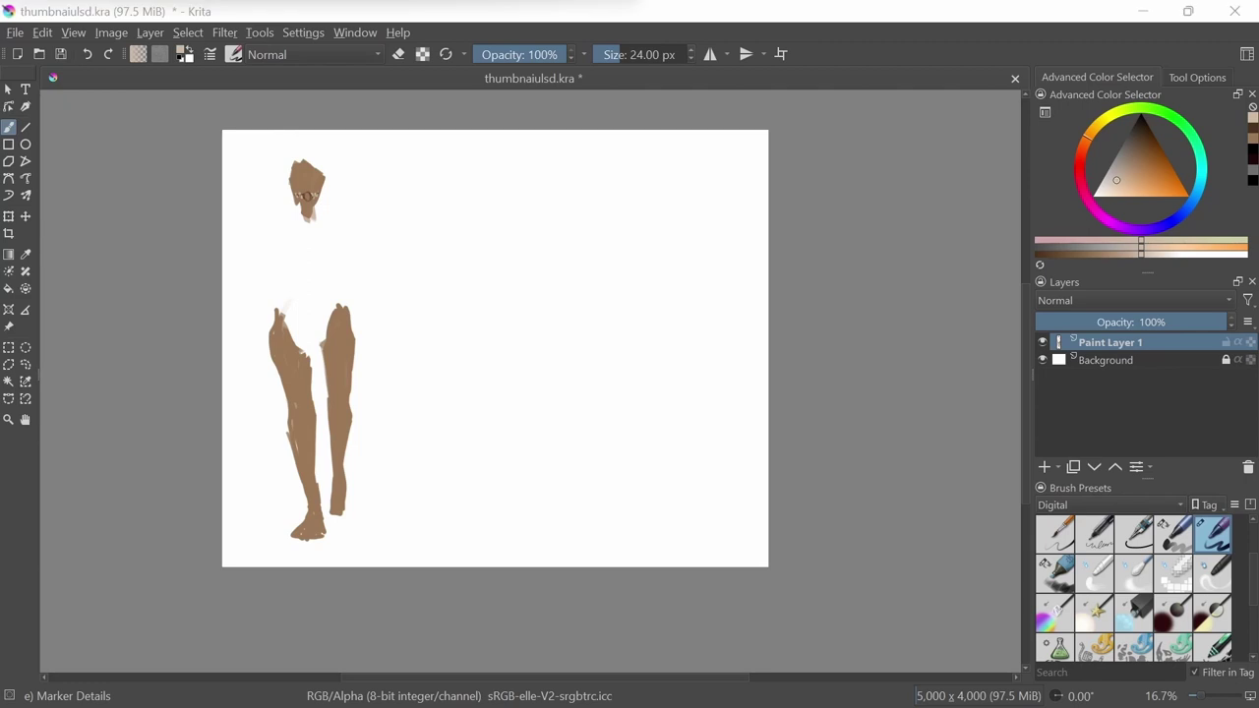
key("k")
left_click(306, 195)
key("l")
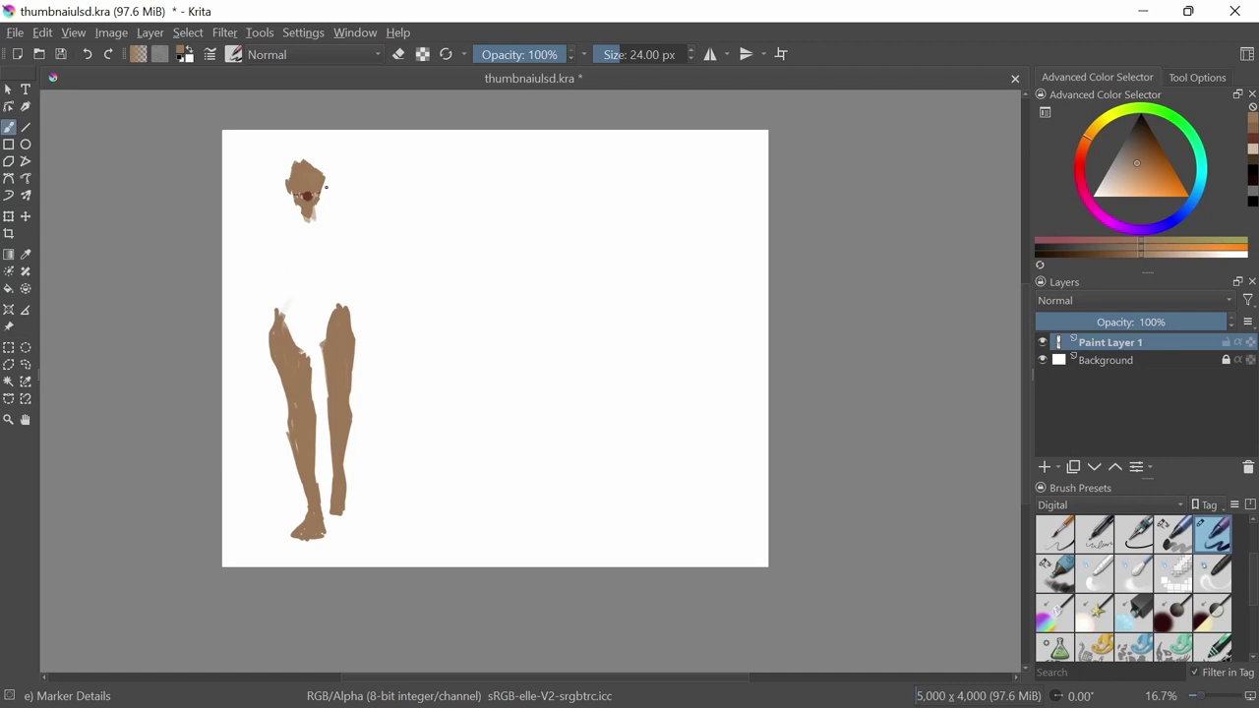
key("/")
mouse_move(263, 236)
left_mouse_down()
mouse_move(348, 238)
mouse_move(322, 246)
left_mouse_up()
Paint a raised arm beside the head and a dark red wrap across the neck.
left_click_drag(331, 191, 366, 204)
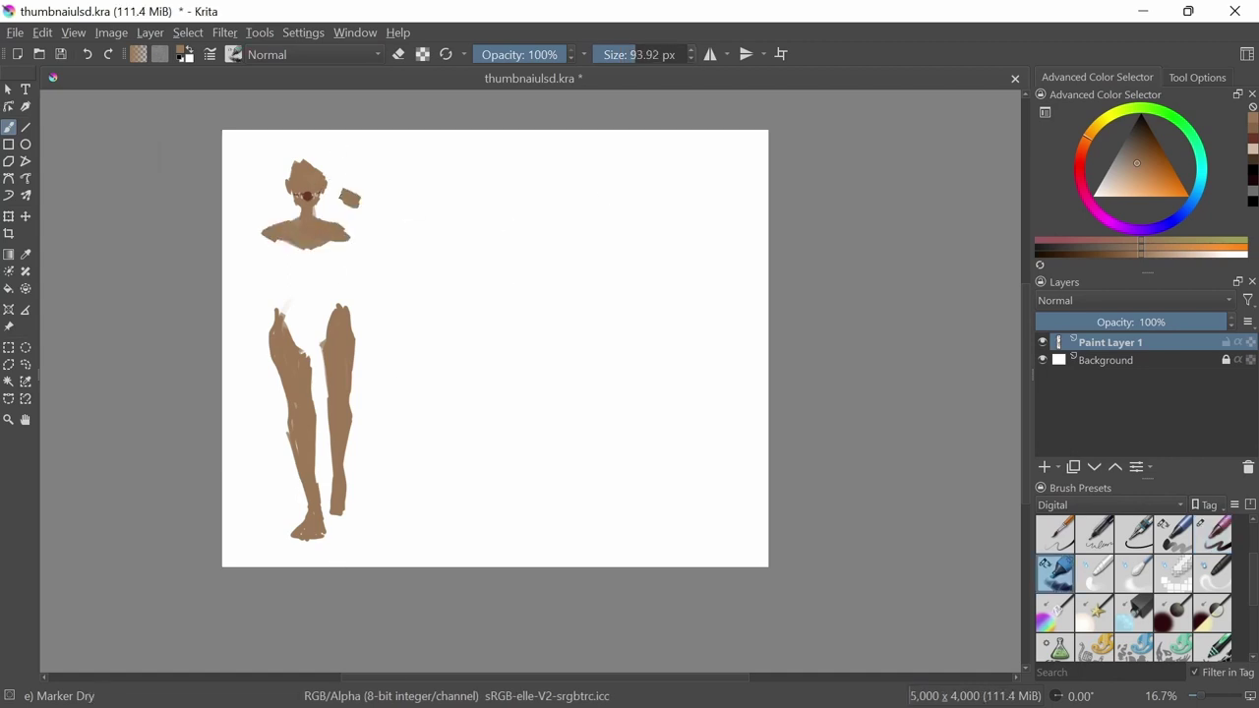
key("/")
key("k")
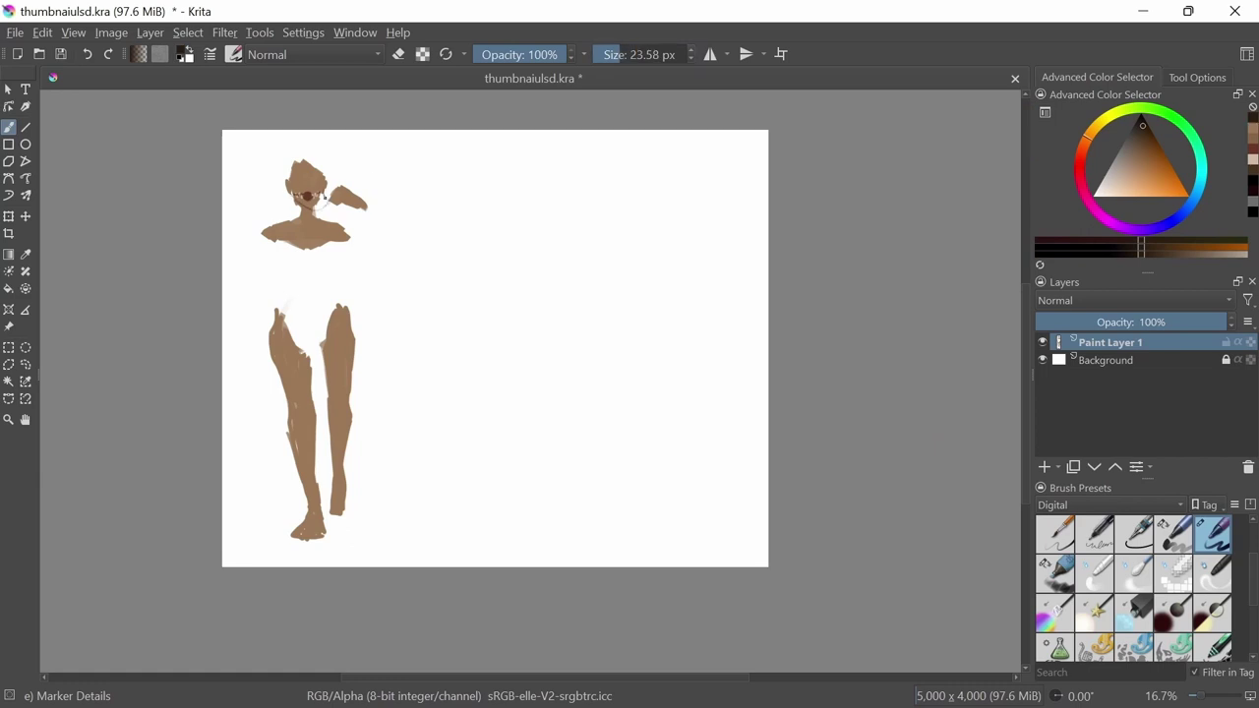
key("/")
left_click_drag(293, 194, 337, 206)
left_click(337, 207, "ctrl")
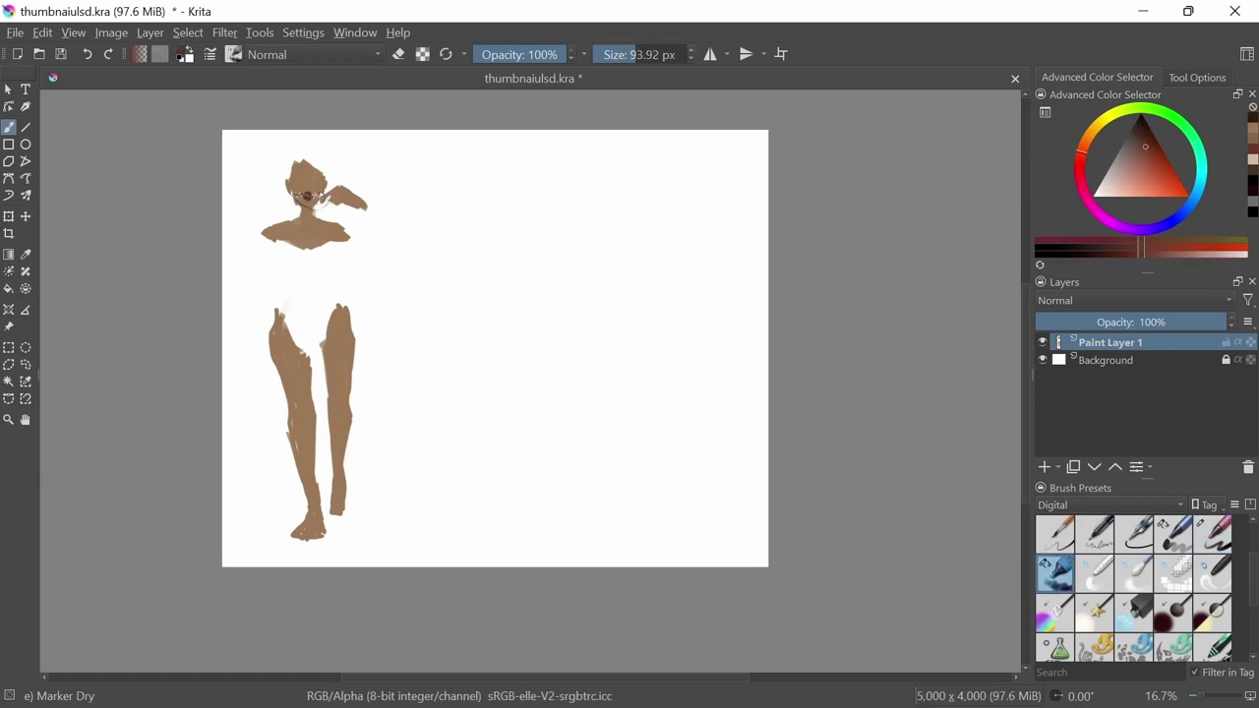
key("bracketleft")
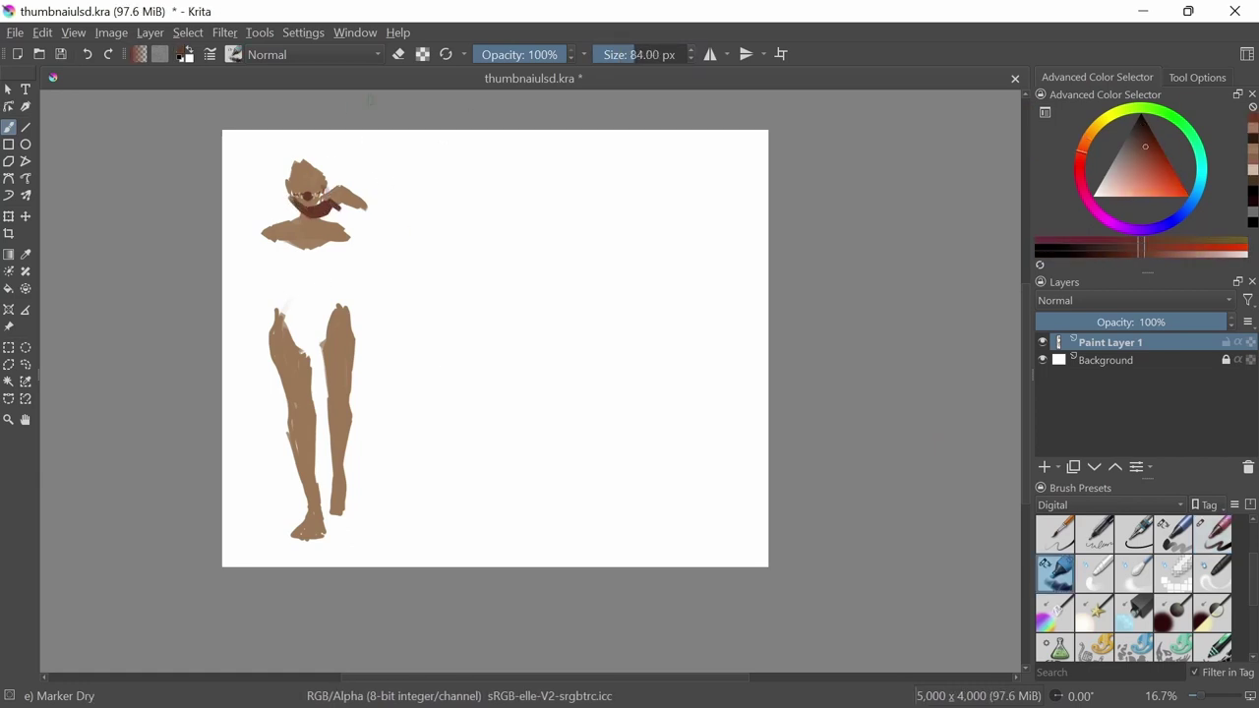
key("bracketright")
key("bracketright")
key("bracketright")
key("bracketright")
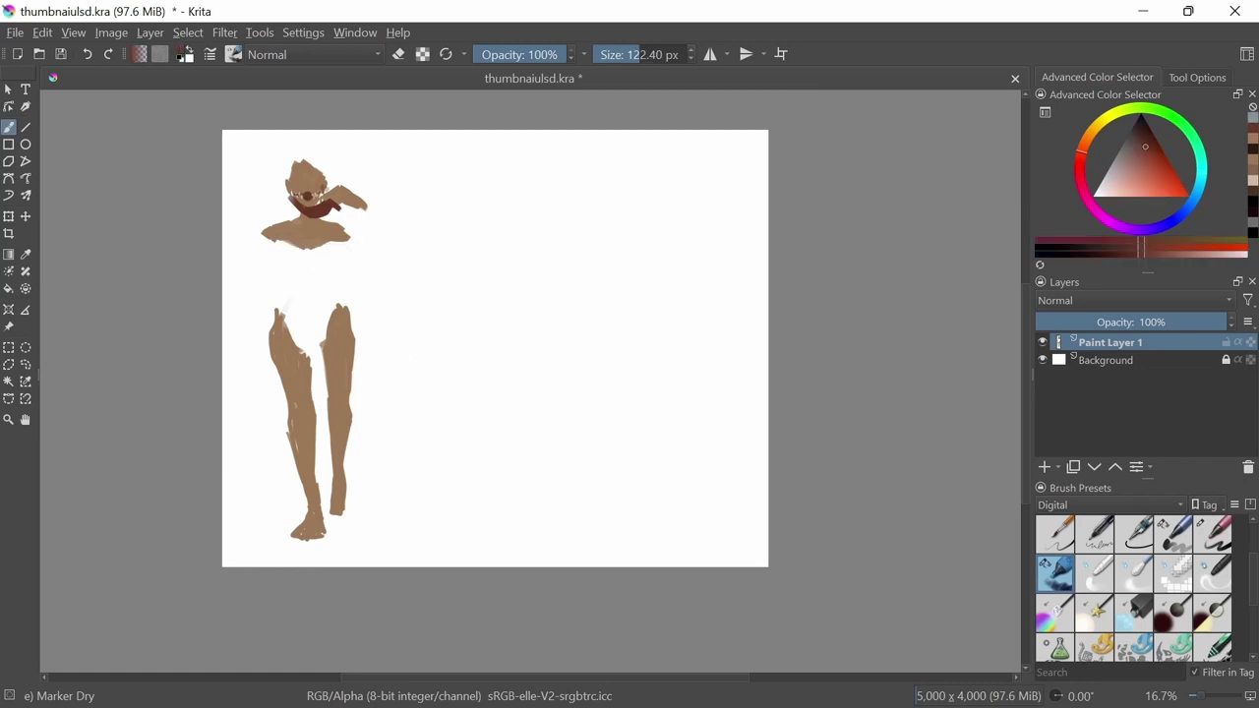
Paint dark red sleeves on the left and right arms.
left_click_drag(262, 239, 300, 290)
left_click_drag(330, 287, 360, 239)
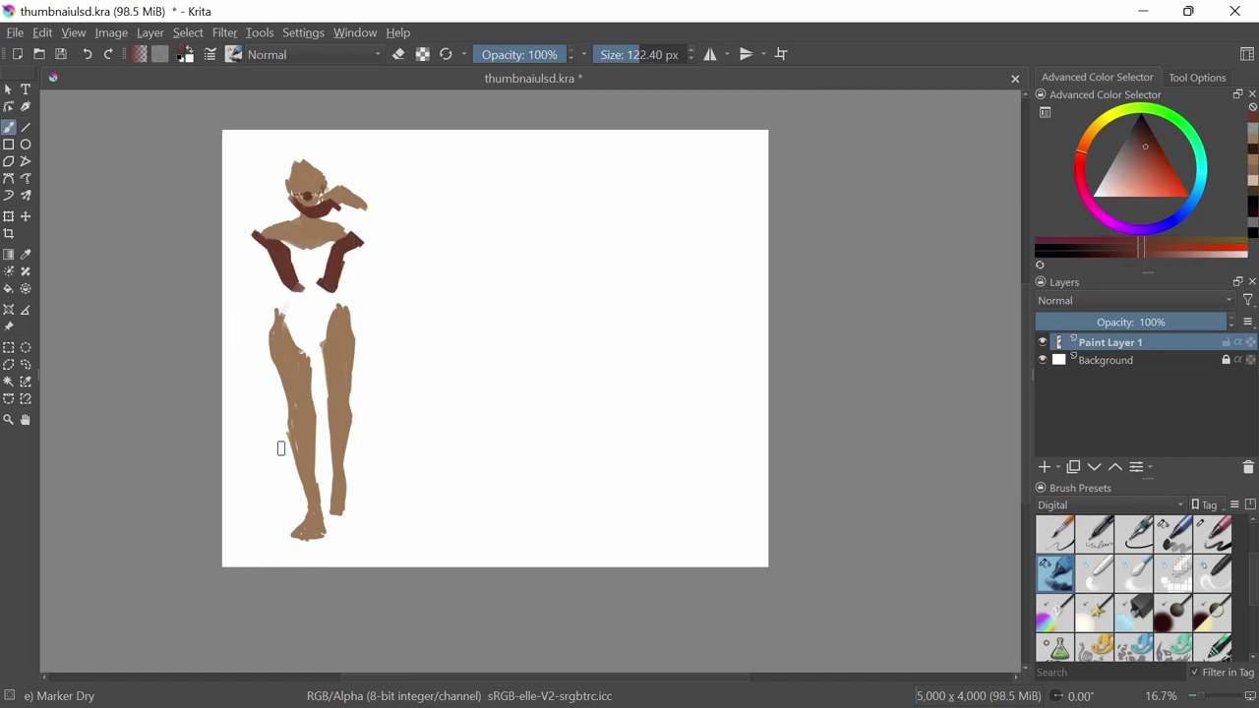
key("d")
mouse_move(281, 300)
left_mouse_down()
mouse_move(343, 327)
mouse_move(320, 431)
mouse_move(339, 326)
mouse_move(306, 350)
mouse_move(324, 453)
left_mouse_up()
key("ctrl+z")
key("bracketleft")
Paint the dark red split skirt with side strips and shift the figure slightly down.
scroll(491, 354, "up", 1)
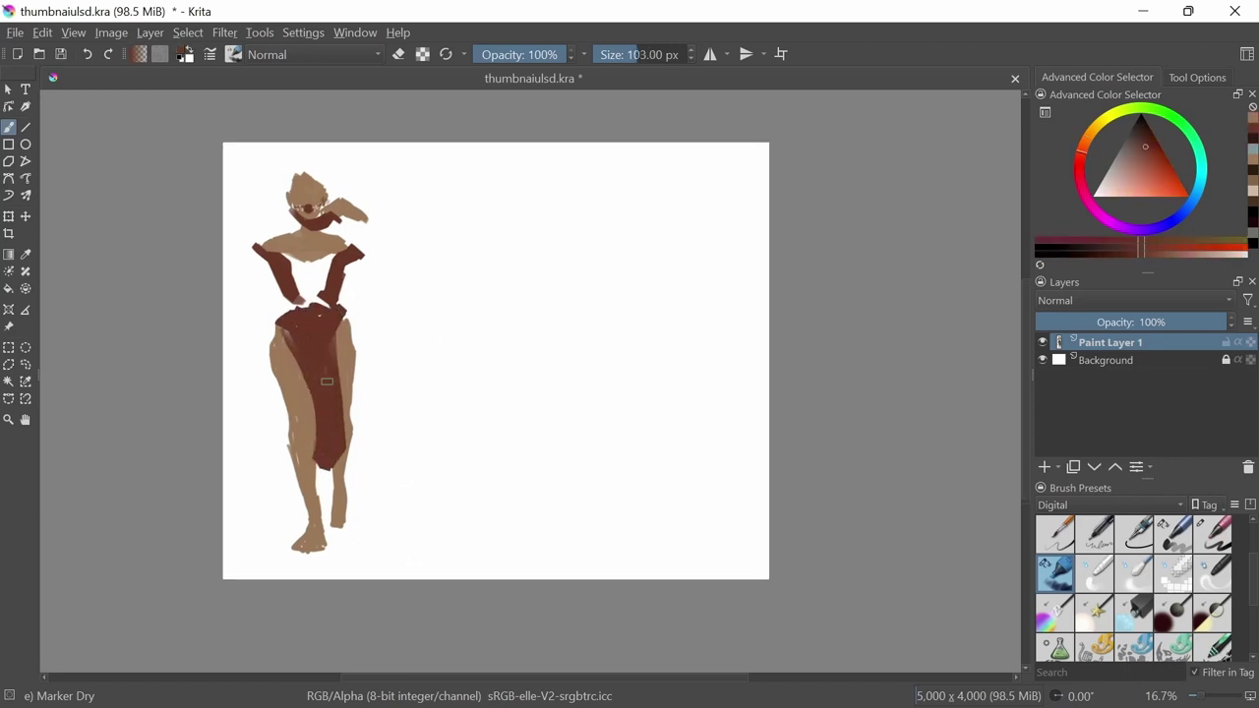
key("bracketleft")
key("bracketleft")
key("bracketleft")
left_click_drag(280, 369, 280, 462)
left_click_drag(358, 352, 360, 438)
left_click_drag(273, 313, 310, 378)
key("ctrl+t")
key("Return")
Paint near-black hair on the head and down both sides.
key("bracketright")
mouse_move(285, 183)
left_mouse_down()
mouse_move(301, 207)
mouse_move(305, 194)
mouse_move(326, 208)
mouse_move(300, 207)
mouse_move(324, 208)
left_mouse_up()
key("bracketleft")
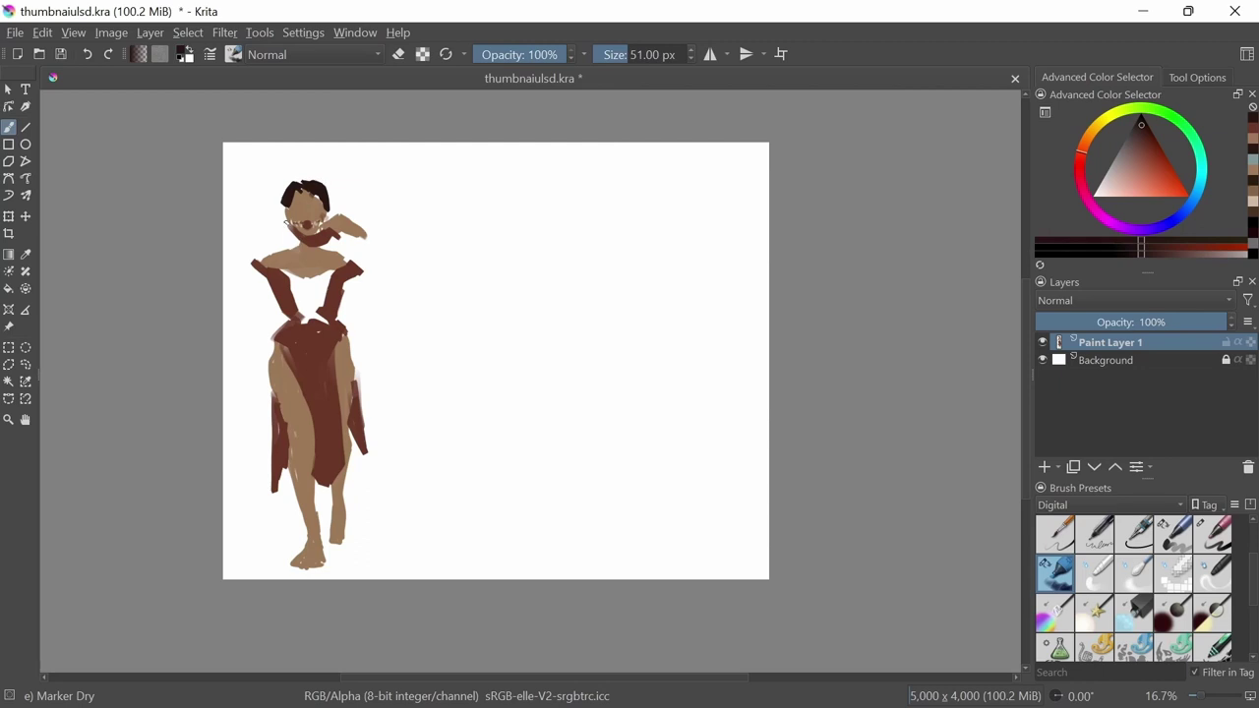
mouse_move(295, 233)
left_mouse_down()
mouse_move(261, 252)
mouse_move(345, 253)
mouse_move(417, 297)
left_mouse_up()
Nudge the whole figure right and up, then set a black detail brush for the face.
left_click(310, 260, "ctrl")
key("ctrl+t")
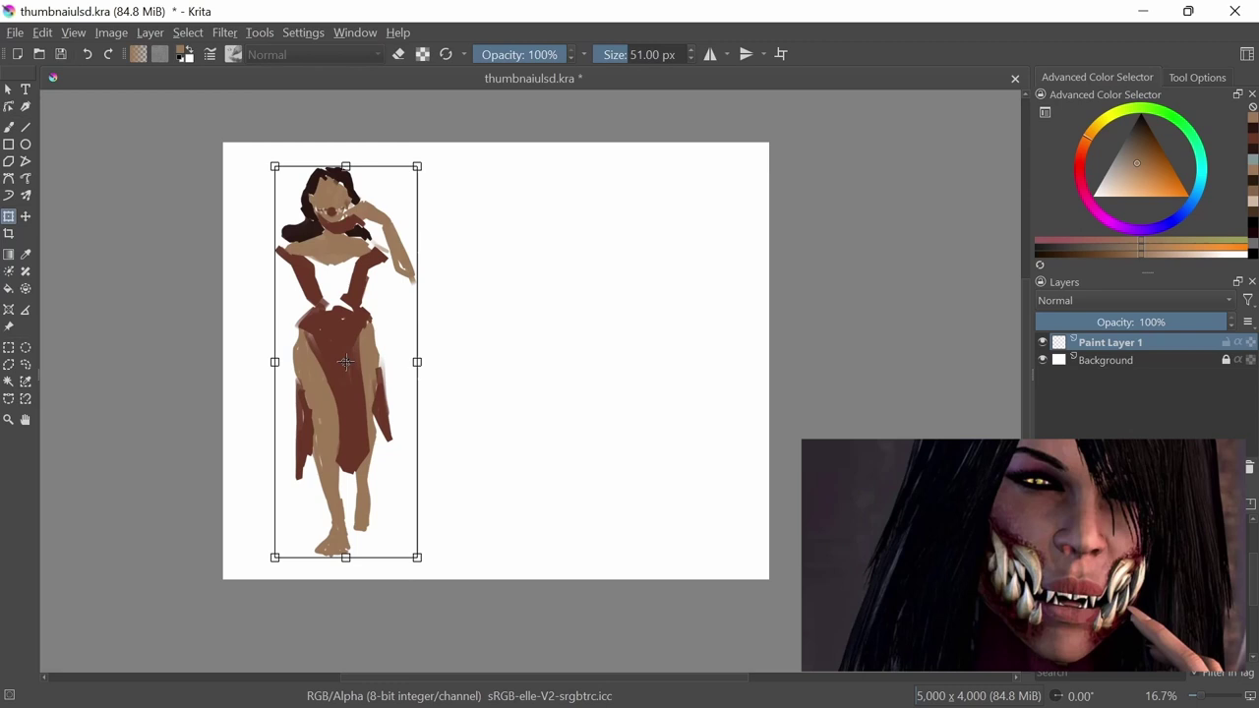
key("b")
key("slash")
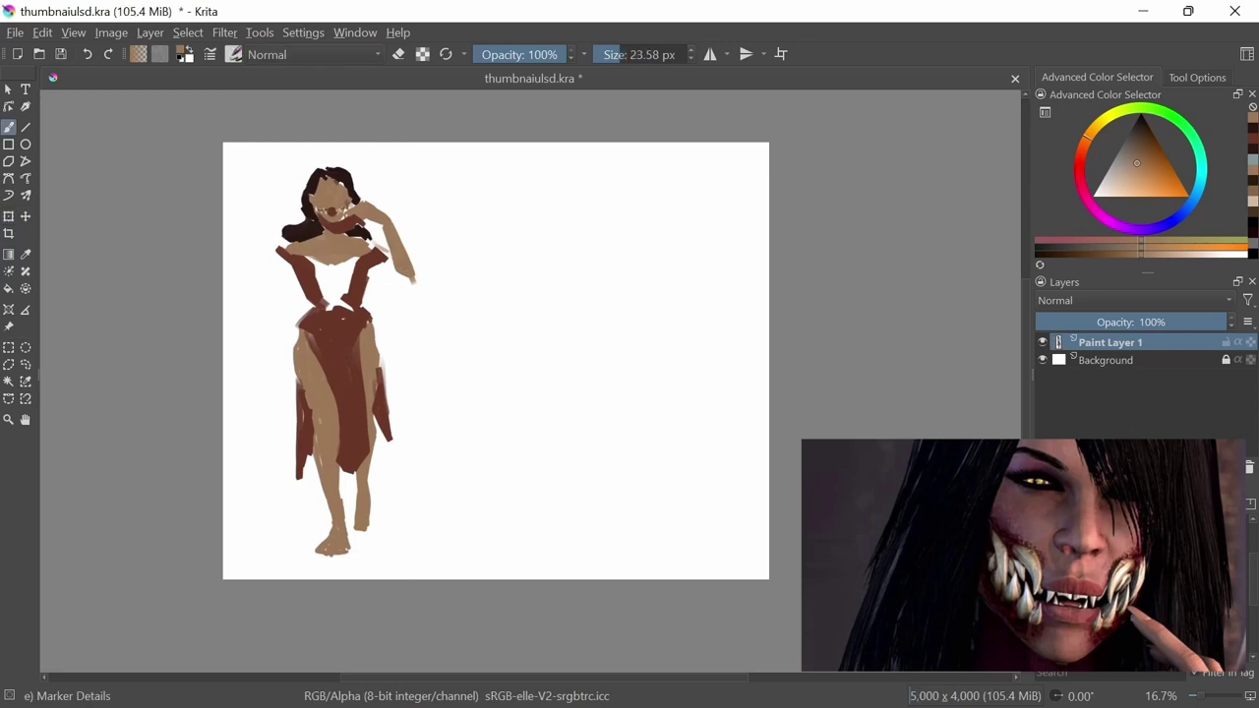
key("d")
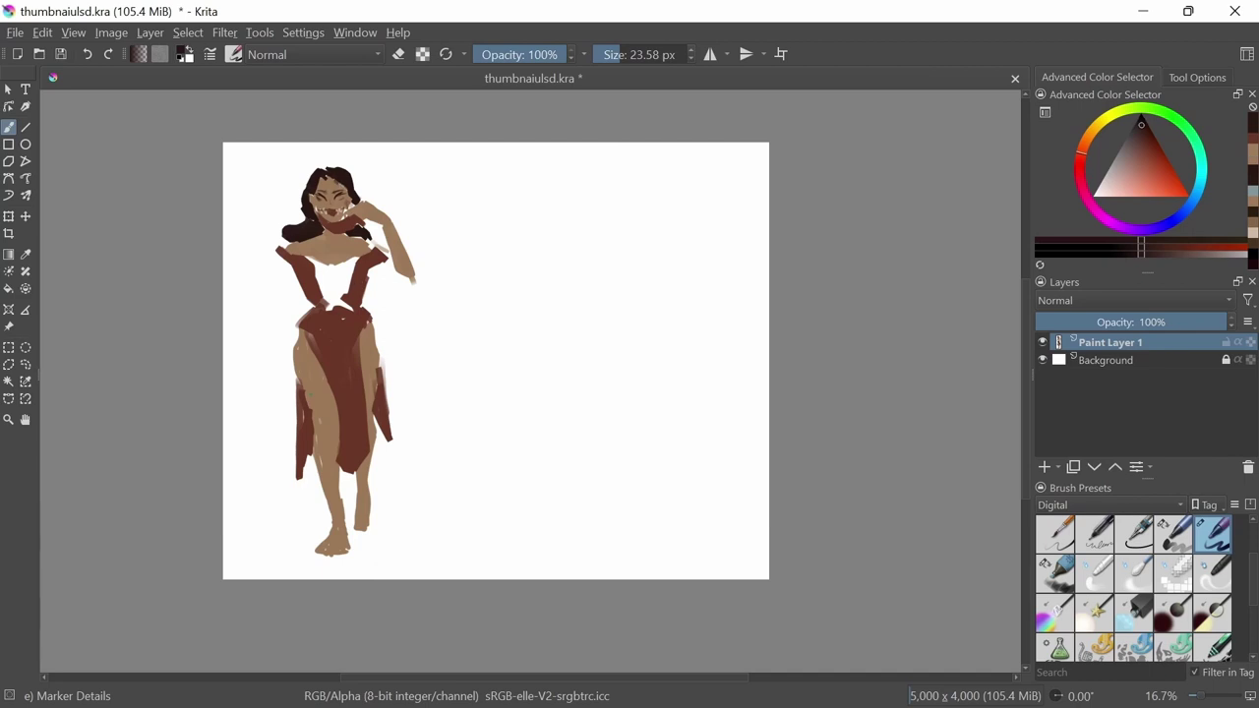
key("slash")
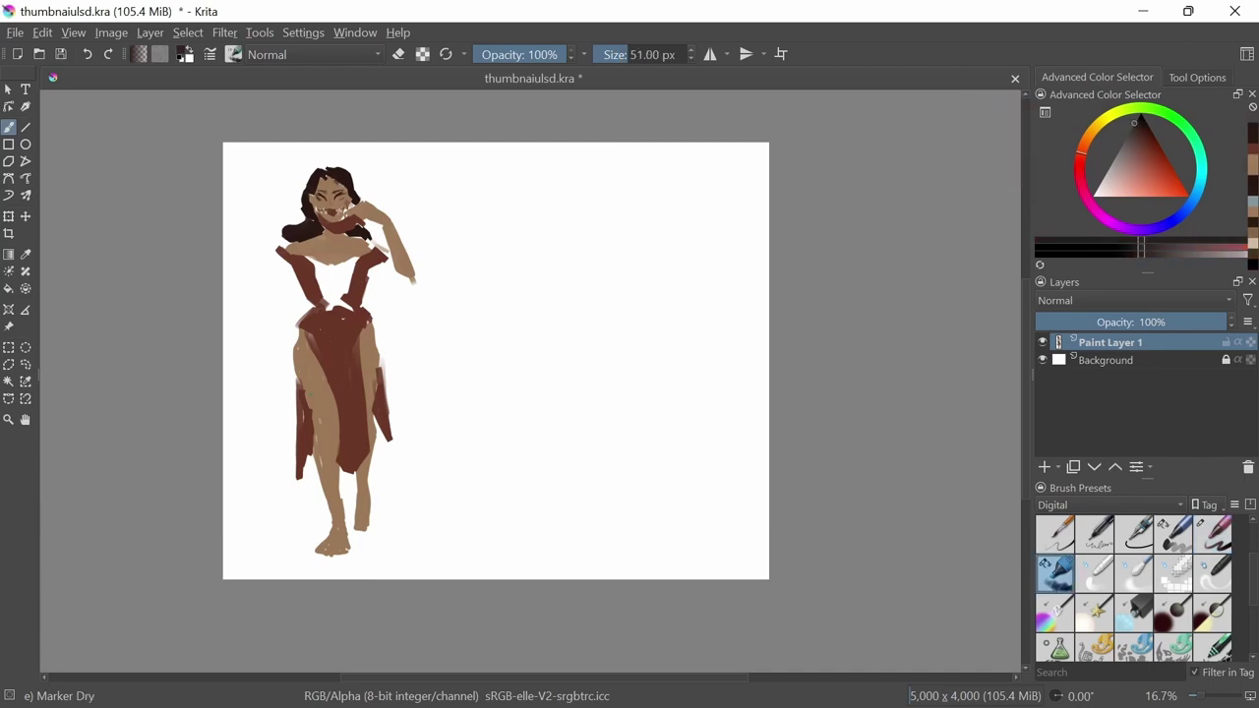
Paint a grey-teal bodice and gold trim across the shoulders and down the dress.
left_click_drag(1079, 153, 1202, 175)
left_click(1127, 148)
mouse_move(334, 257)
left_mouse_down()
mouse_move(312, 285)
mouse_move(330, 320)
left_mouse_up()
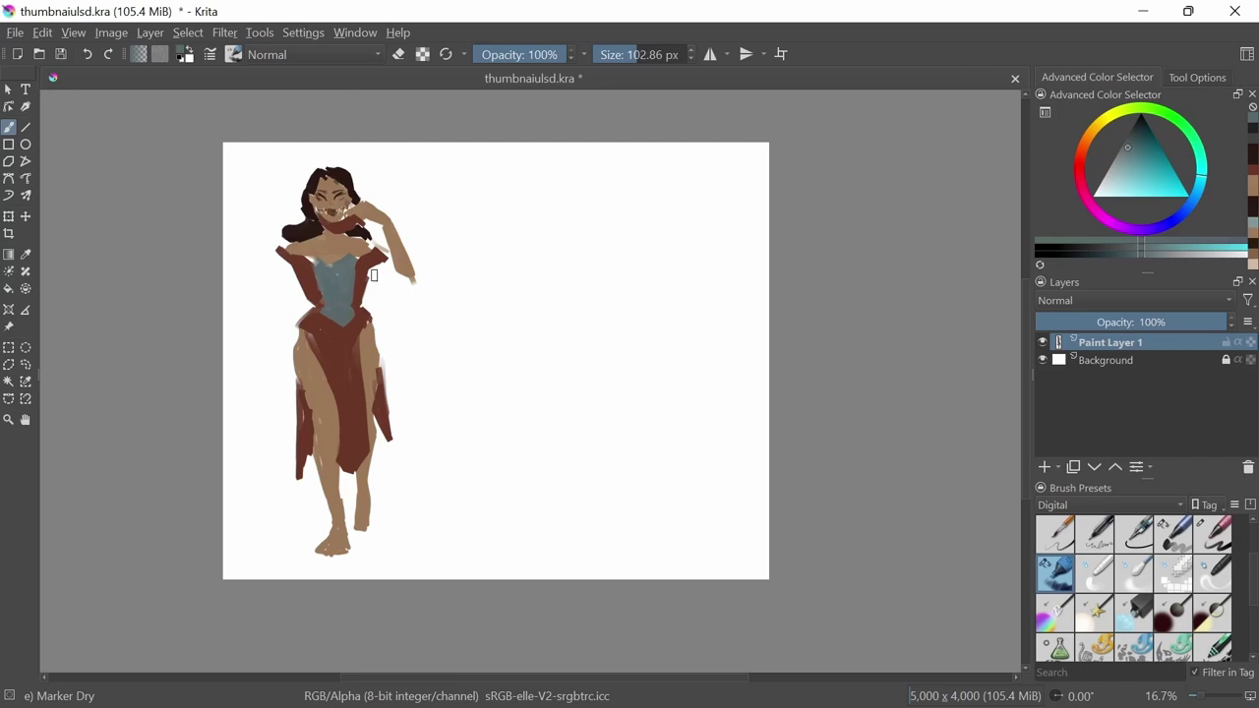
left_click(378, 202, "ctrl")
left_click_drag(378, 202, 379, 194, "shift")
left_click_drag(269, 254, 291, 264)
left_click_drag(368, 251, 392, 268)
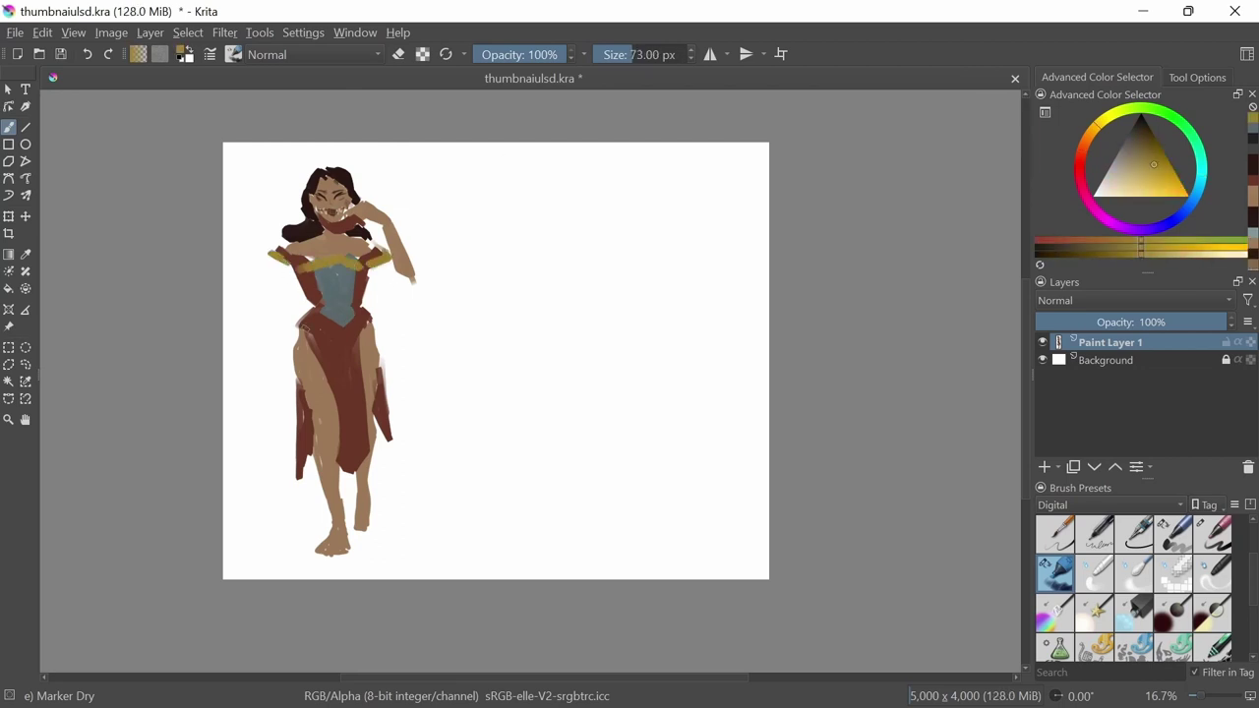
mouse_move(300, 310)
left_mouse_down()
mouse_move(355, 341)
mouse_move(336, 433)
left_mouse_up()
left_click_drag(360, 316, 367, 441)
Paint dark red bell sleeves with teal linings and gold on the right sleeve.
left_click(334, 285, "ctrl")
left_click_drag(305, 395, 300, 468)
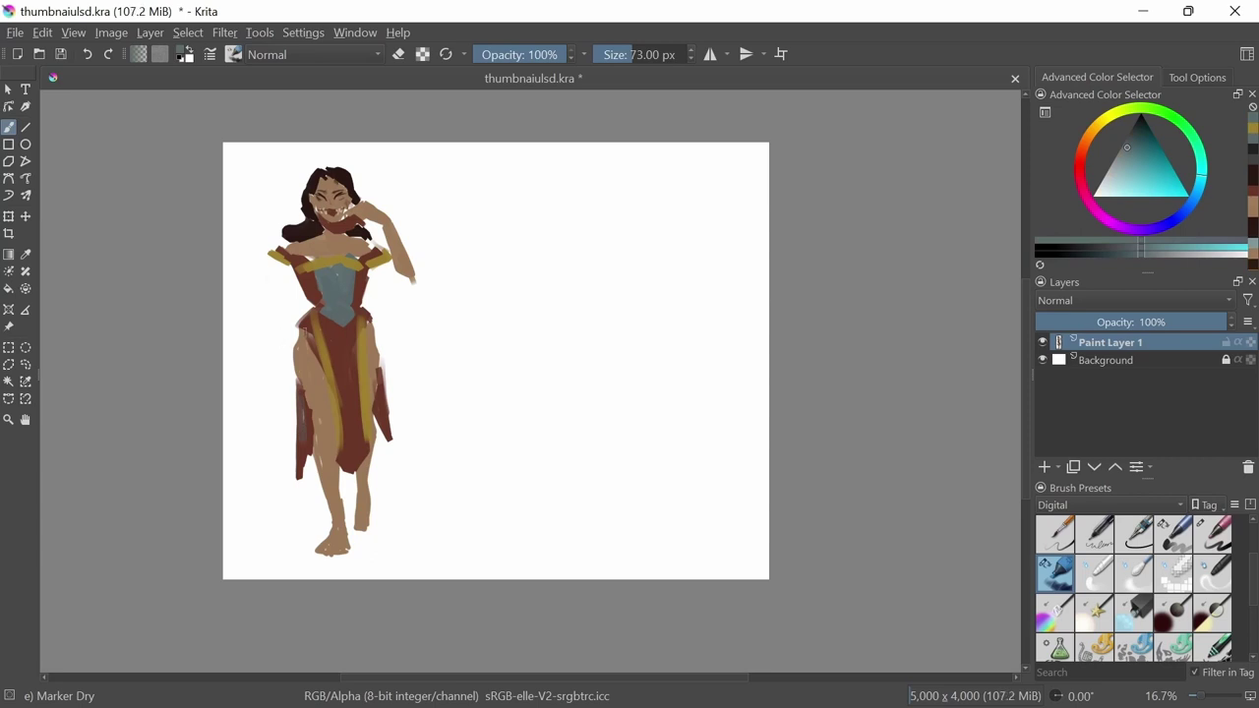
left_click(378, 393, "ctrl")
left_click_drag(371, 265, 402, 366)
left_click_drag(402, 366, 415, 378, "shift")
mouse_move(279, 263)
left_mouse_down()
mouse_move(254, 322)
mouse_move(293, 339)
left_mouse_up()
left_click(334, 295, "ctrl")
left_click_drag(374, 293, 391, 365)
left_click(384, 264, "ctrl")
left_click_drag(406, 271, 413, 372)
left_click(334, 295, "ctrl")
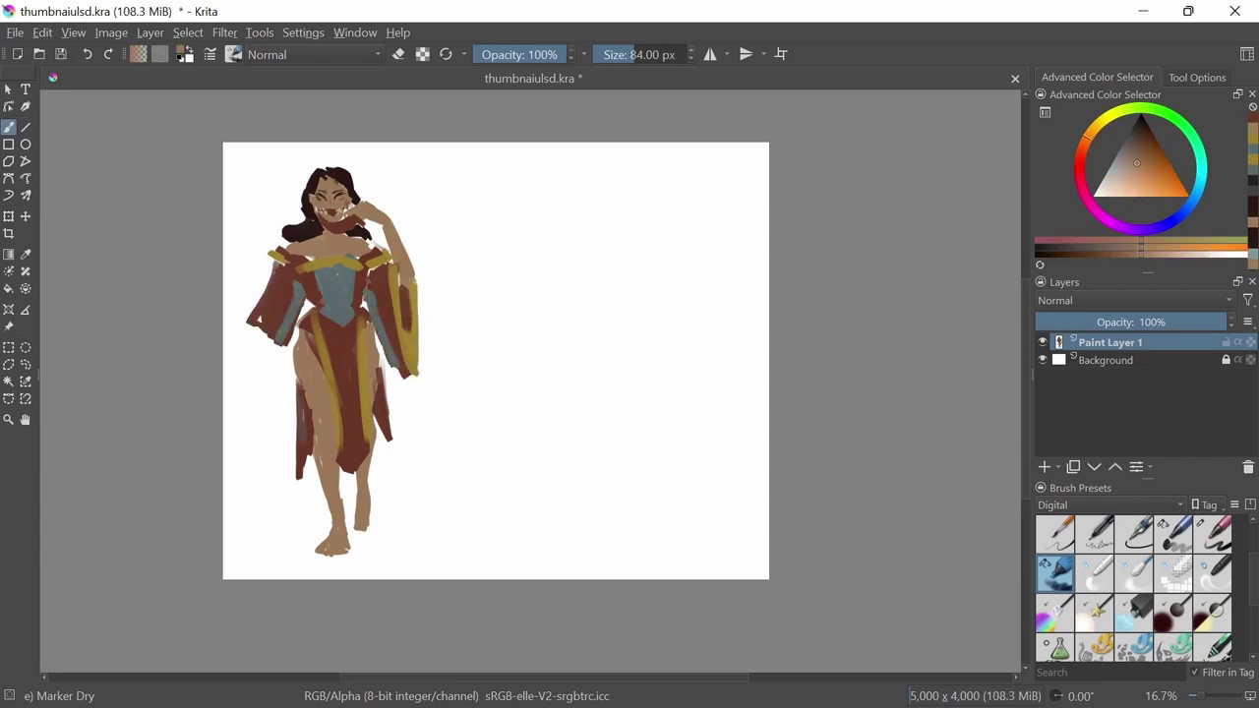
Extend the left sleeve, add teal at the dress hem, and paint a tan hand.
left_click(403, 315, "ctrl")
left_click_drag(258, 325, 241, 384)
left_click(388, 433, "ctrl")
left_click_drag(336, 455, 358, 470)
left_click(334, 295, "ctrl")
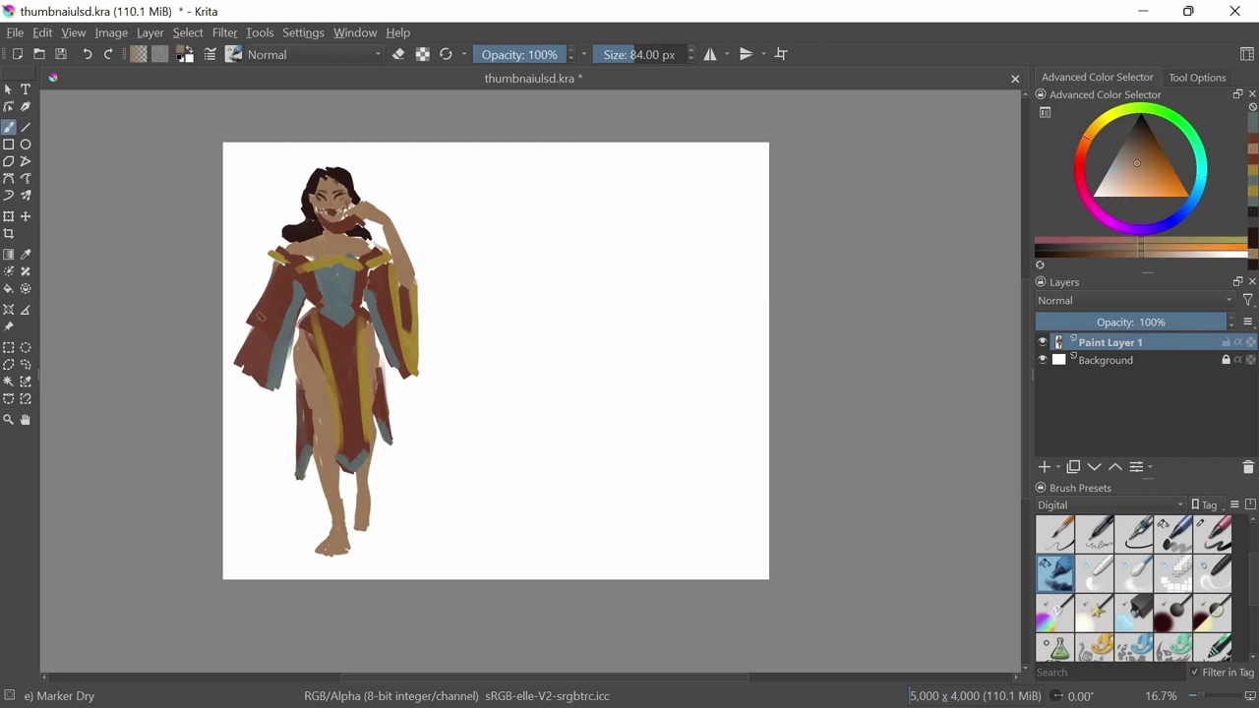
left_click_drag(277, 324, 248, 344)
key("slash")
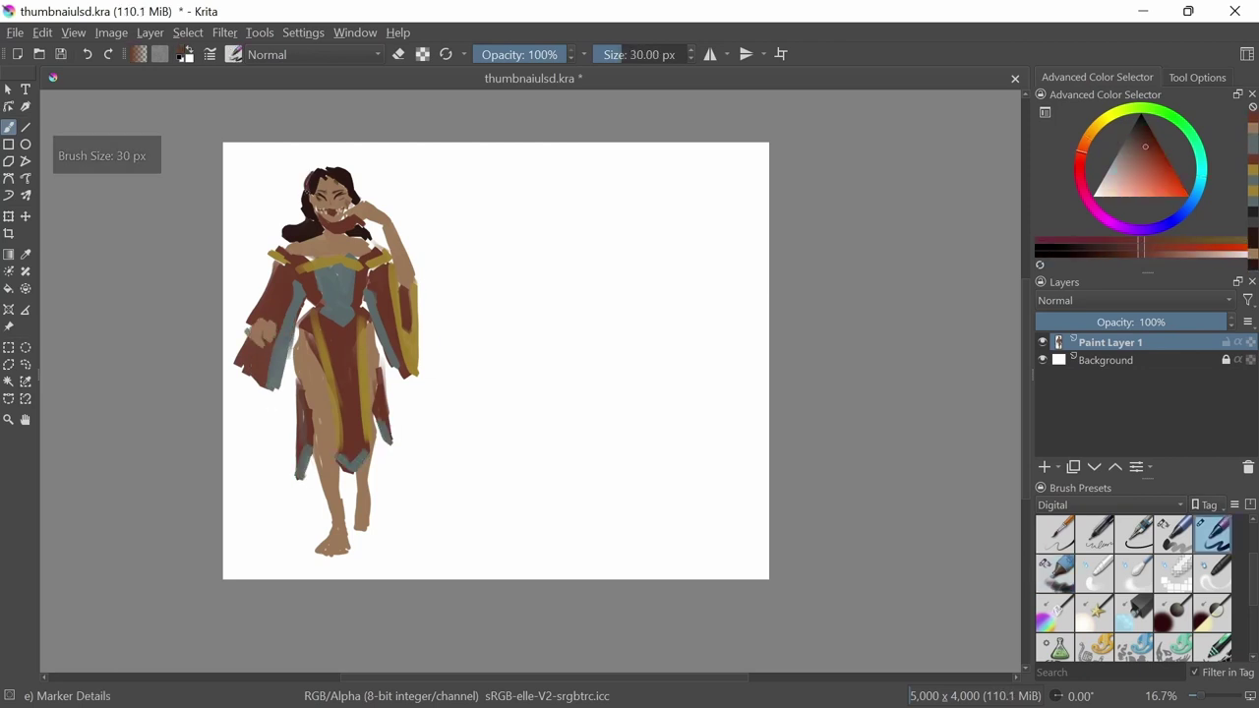
left_click(309, 183, "ctrl")
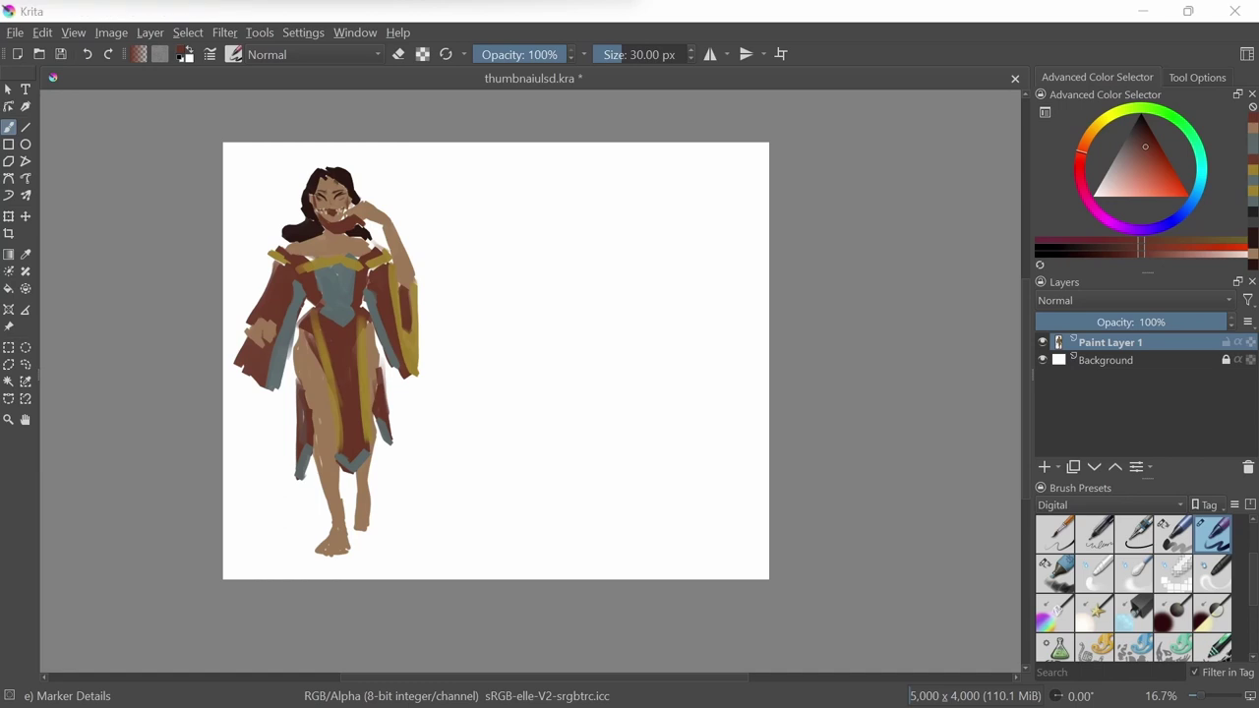
Select the upper body and shift it slightly down.
left_click_drag(295, 154, 247, 450)
key("ctrl+t")
left_click_drag(325, 295, 327, 285)
key("Return")
key("alt+r")
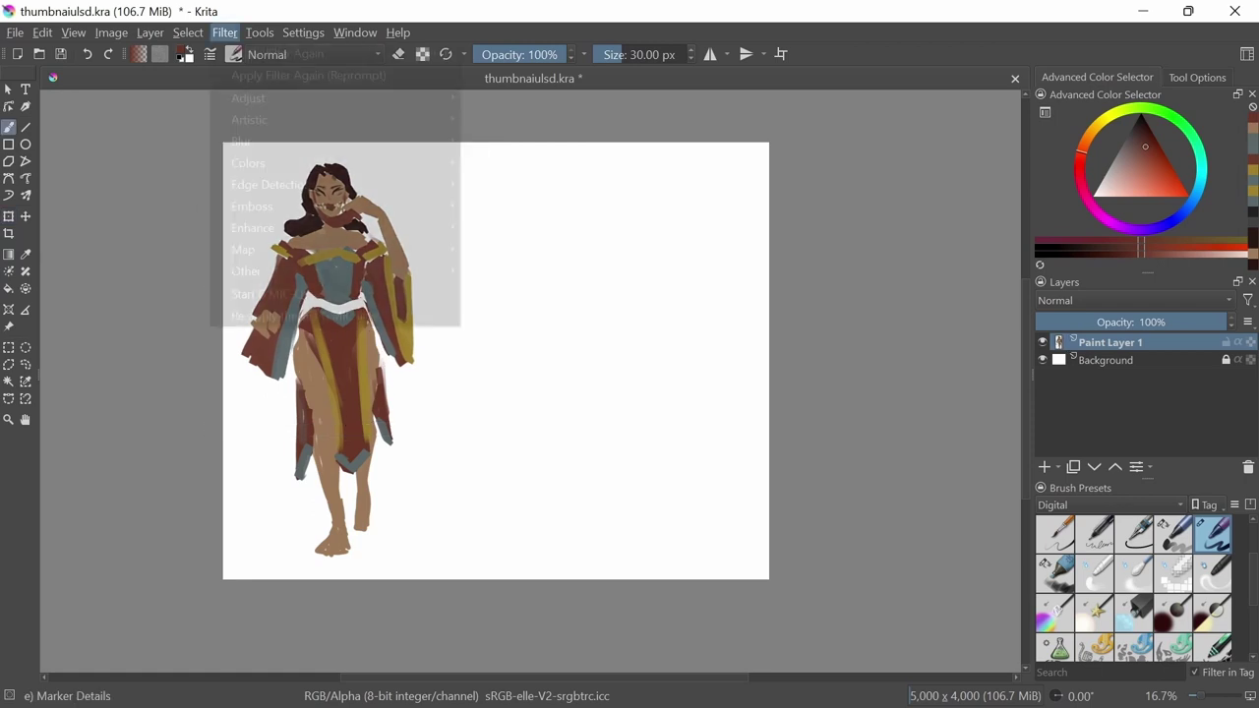
key("Escape")
key("slash")
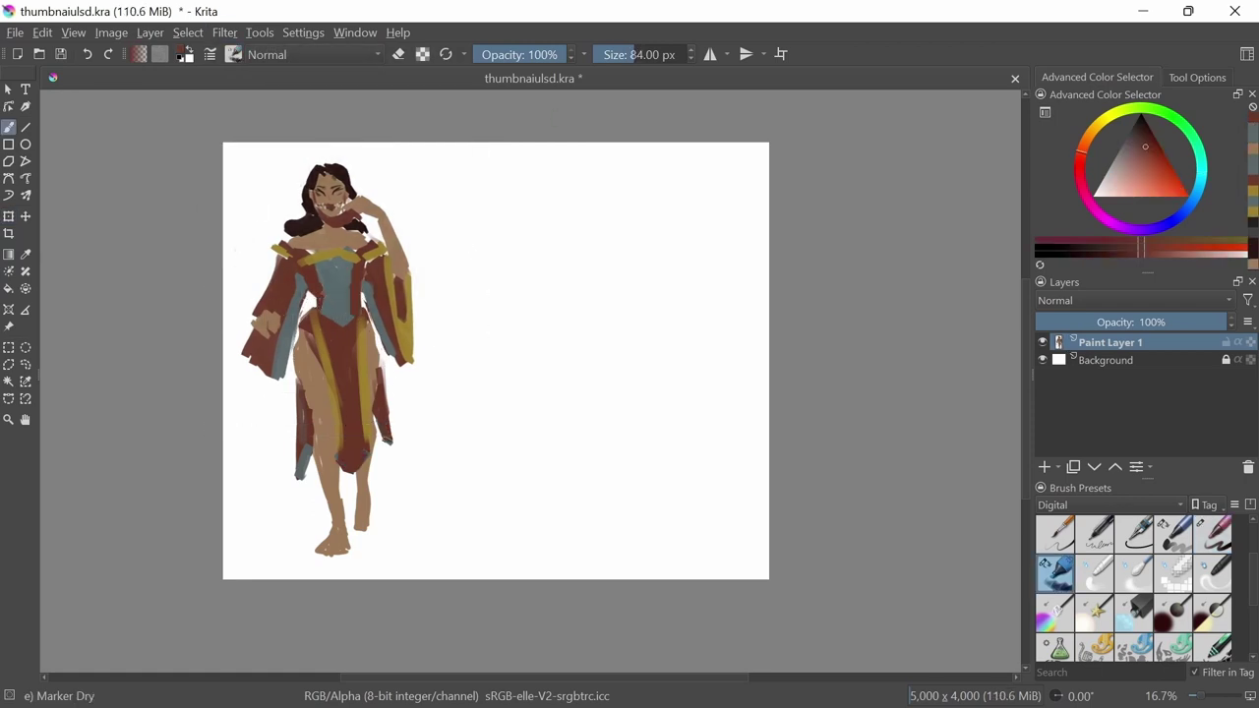
Paint over the dress in dark red and add gold trim to the sleeves.
left_click_drag(285, 295, 295, 373)
left_click_drag(335, 271, 379, 334)
left_click(325, 251, "ctrl")
mouse_move(251, 320)
left_mouse_down()
mouse_move(266, 408)
mouse_move(272, 393)
left_mouse_up()
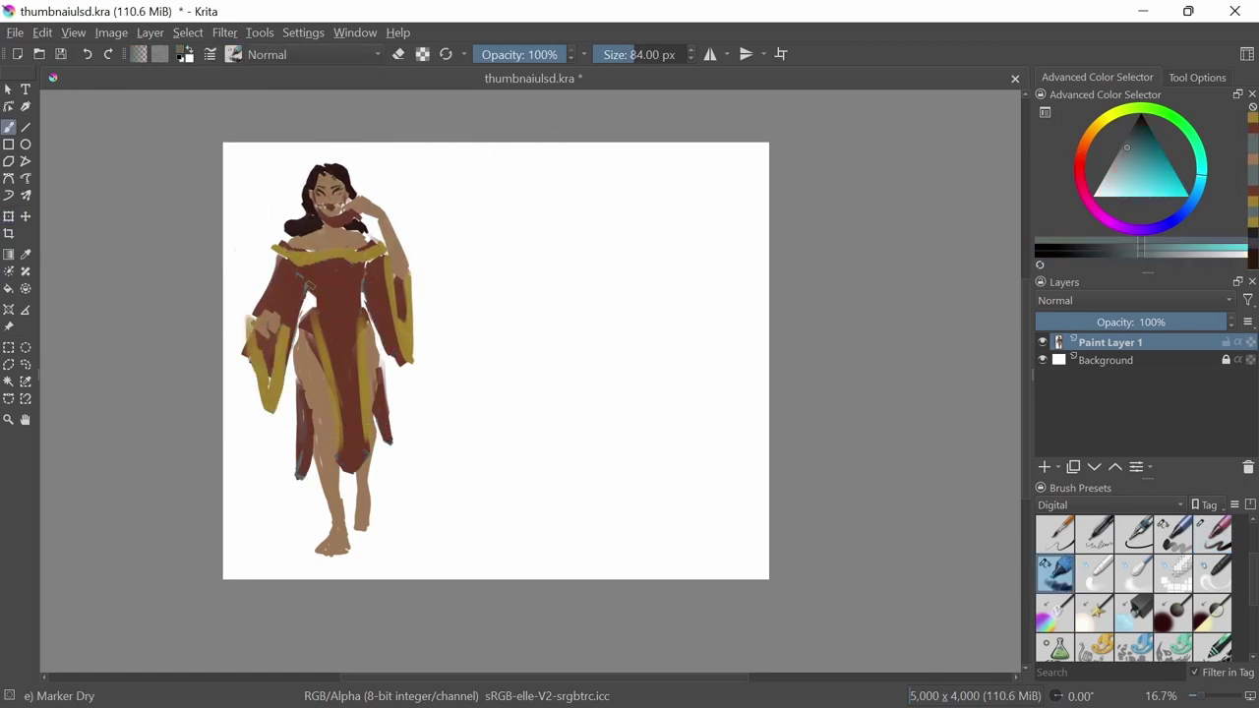
key("bracketleft")
left_click_drag(389, 258, 382, 356)
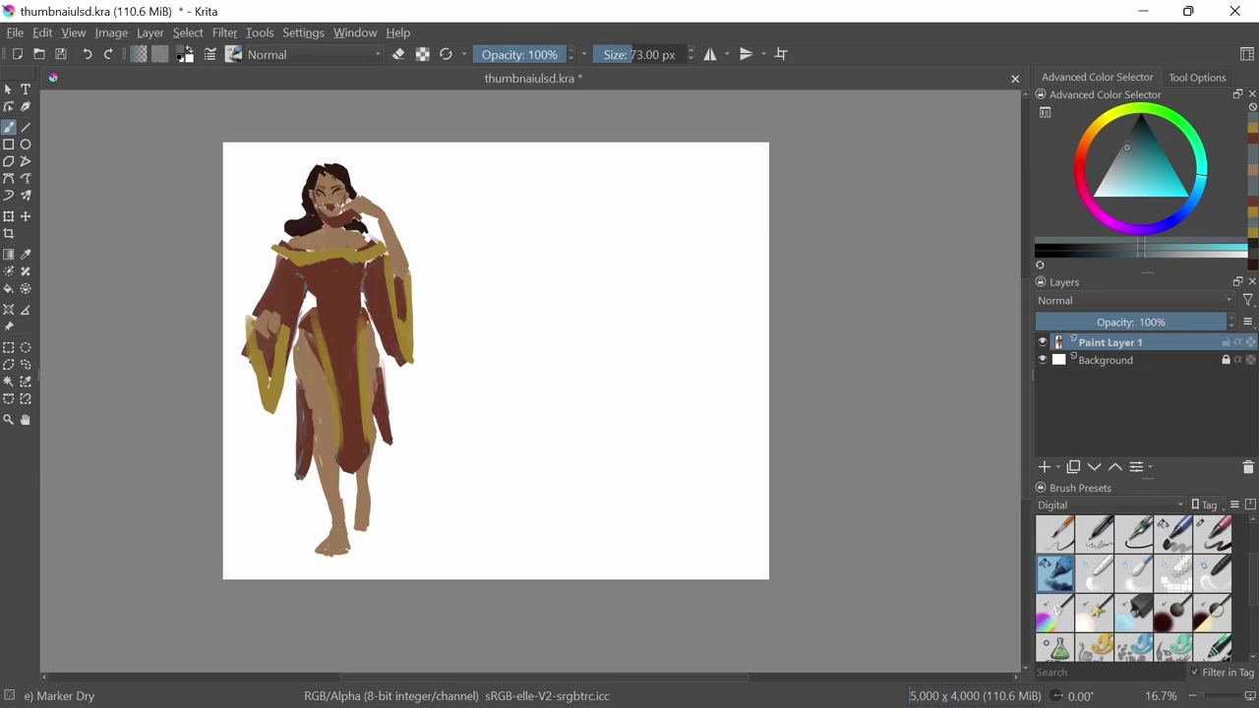
left_click(362, 276, "ctrl")
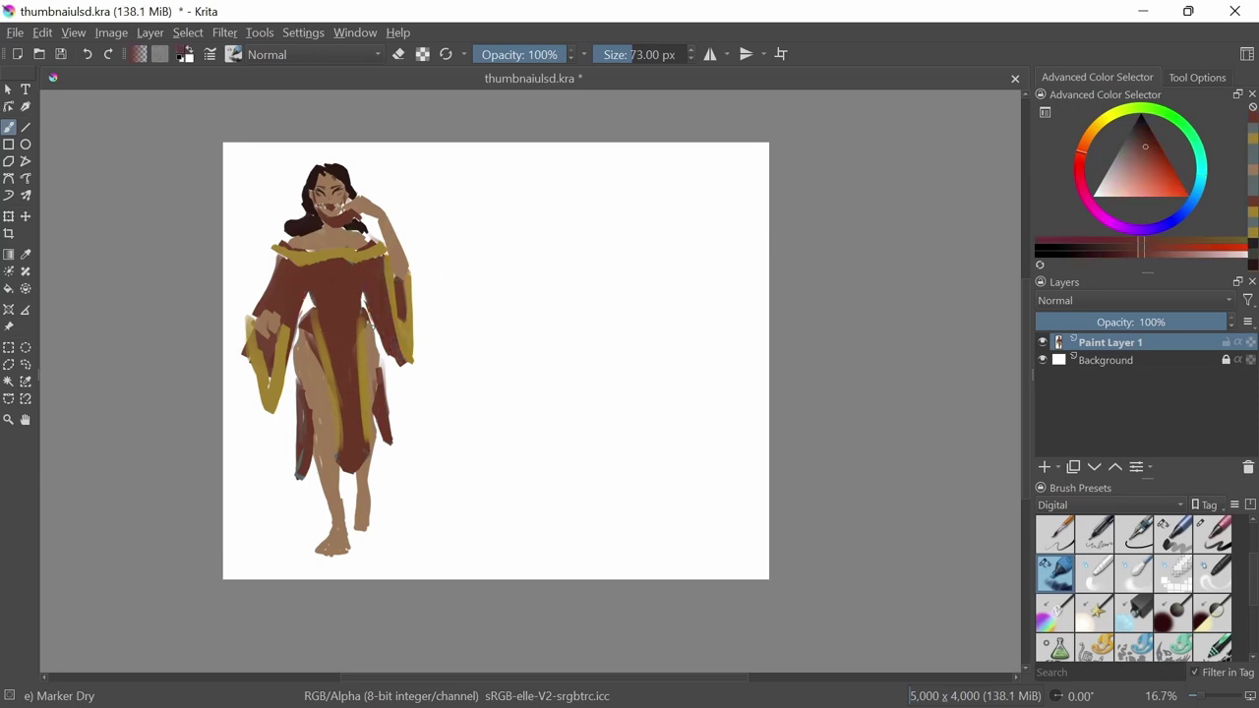
Try near-black accents on the shoulders, hem and sleeves, then undo them.
left_click(295, 211, "ctrl")
left_click_drag(275, 262, 295, 293)
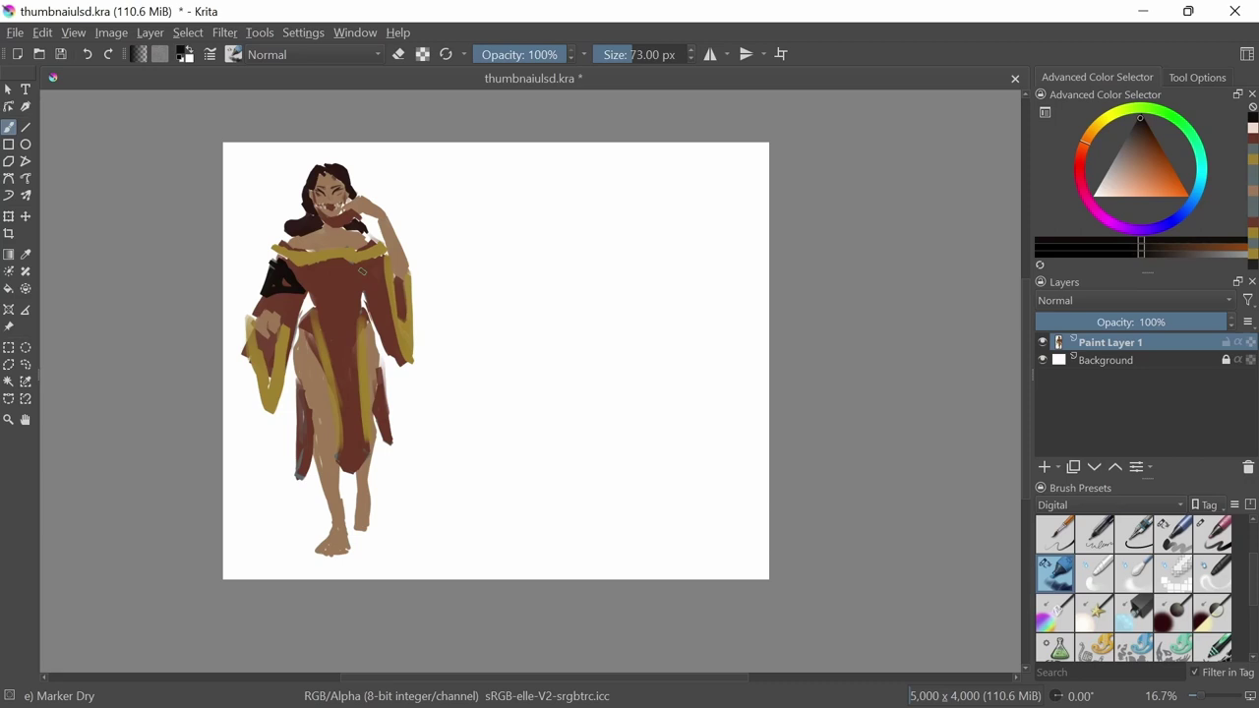
left_click_drag(366, 257, 382, 291)
left_click_drag(305, 315, 313, 354)
left_click_drag(364, 315, 368, 353)
left_click_drag(295, 478, 313, 455)
mouse_move(335, 455)
left_mouse_down()
mouse_move(372, 462)
mouse_move(393, 451)
left_mouse_up()
left_click_drag(257, 334, 274, 382)
mouse_move(401, 277)
left_mouse_down()
mouse_move(403, 318)
mouse_move(441, 250)
left_mouse_up()
left_click(413, 305, "ctrl")
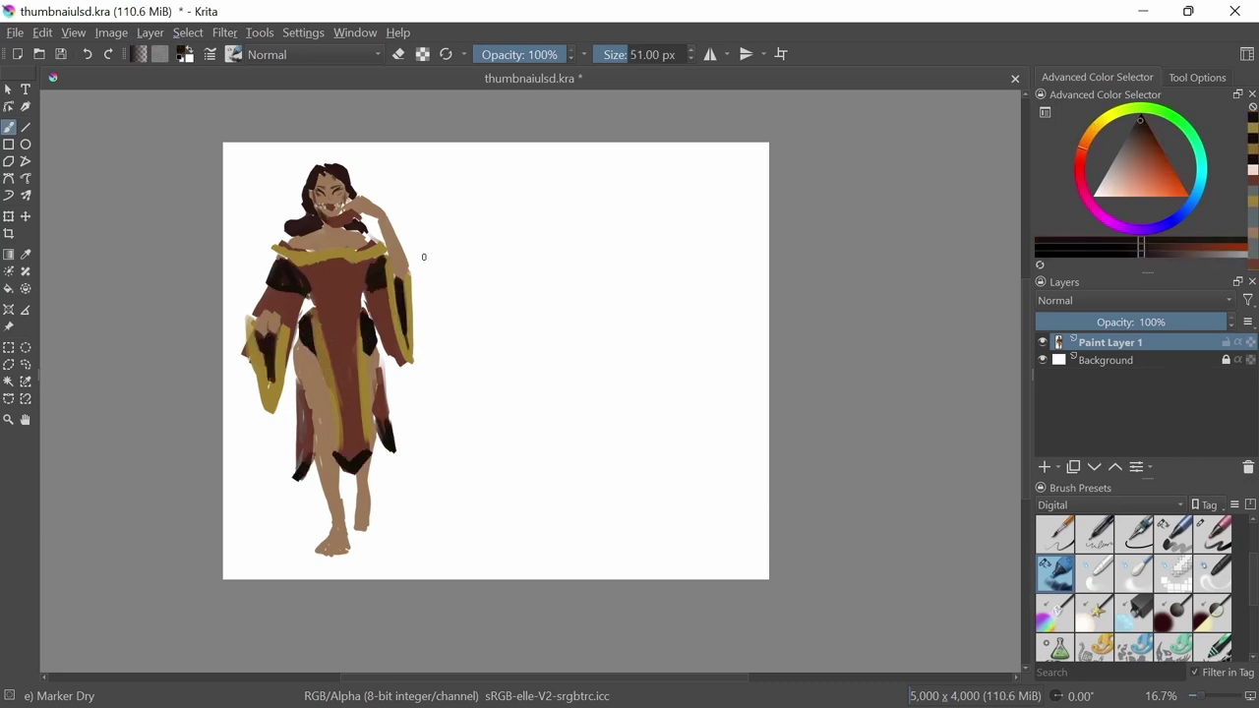
key("ctrl+z")
key("ctrl+z")
key("ctrl+z")
key("ctrl+z")
key("ctrl+z")
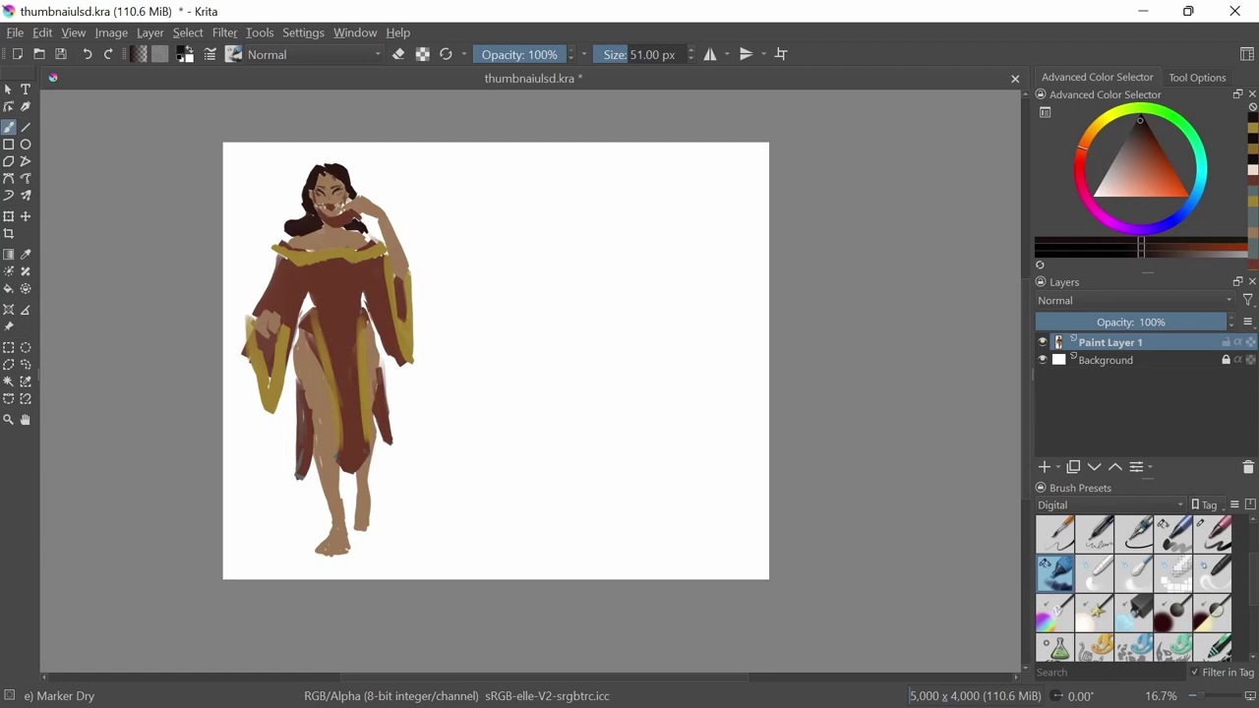
Clear the selection, revert the dress colour, and trace outlines along the dress.
left_click(188, 33)
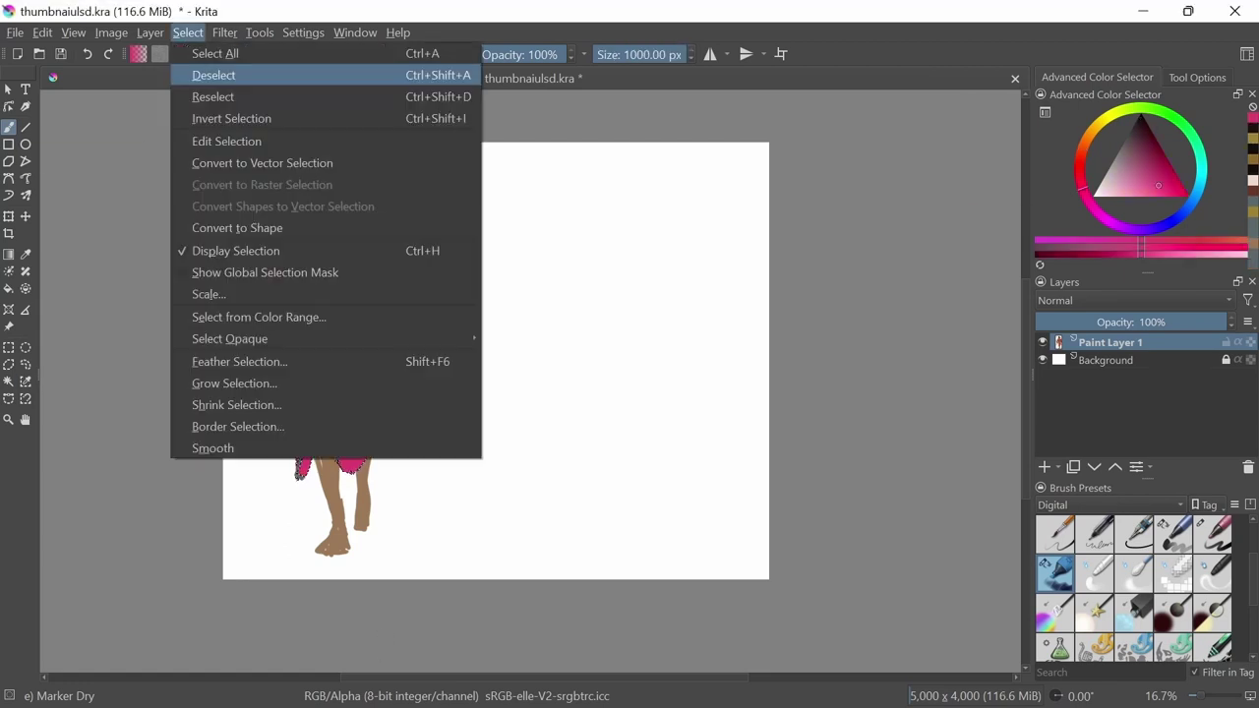
left_click(213, 75)
key("ctrl+z")
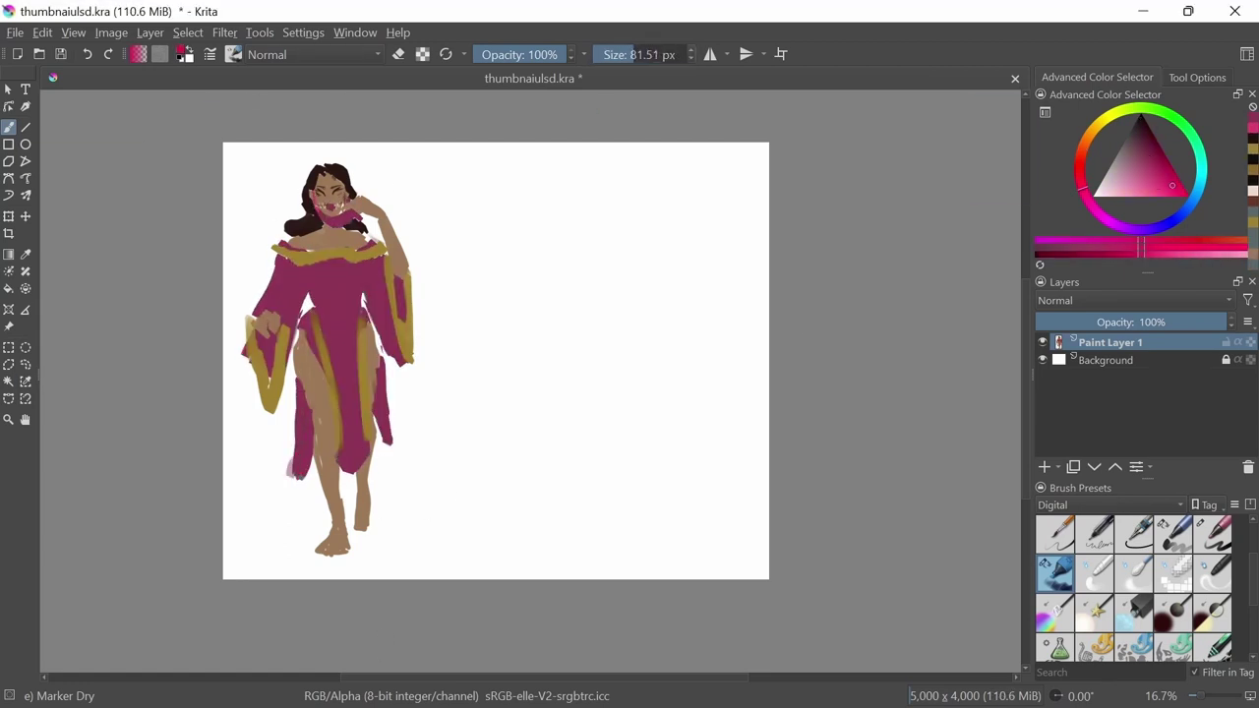
left_click(1213, 534)
left_click_drag(361, 293, 366, 472)
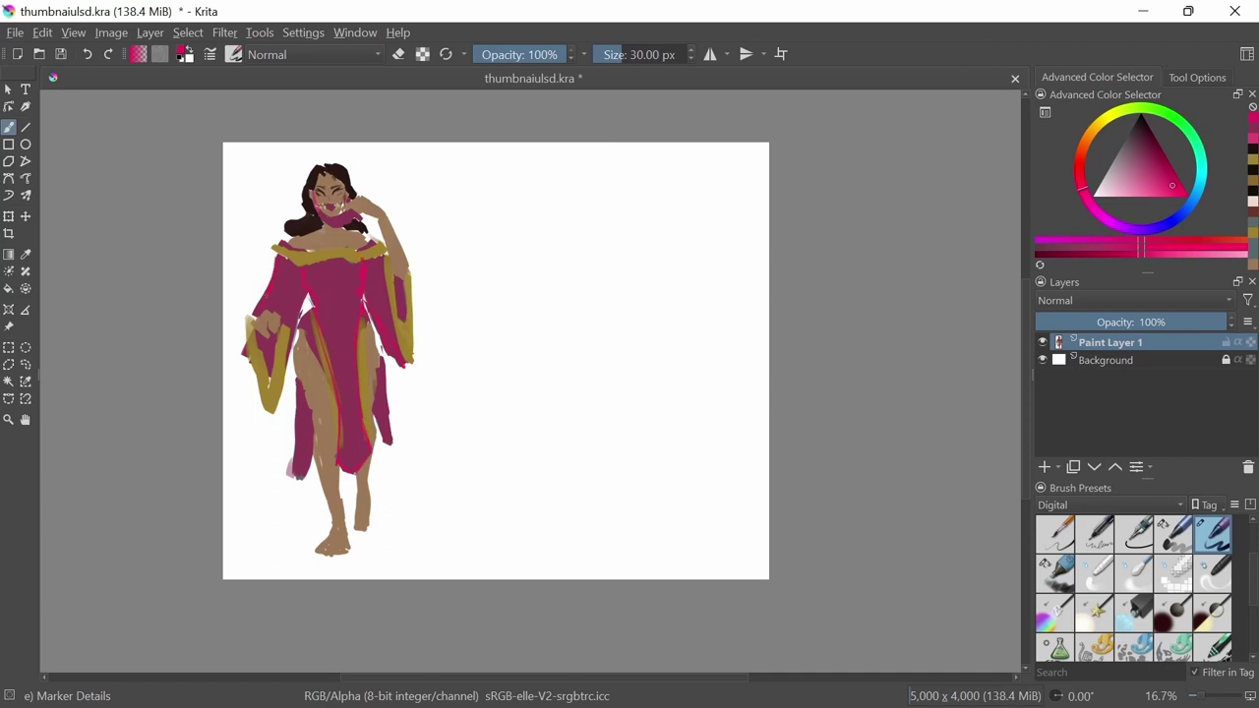
Paint the dress teal and edge both sides in orange-red.
left_click(1200, 177)
left_click_drag(280, 281, 340, 370)
left_click(1055, 573)
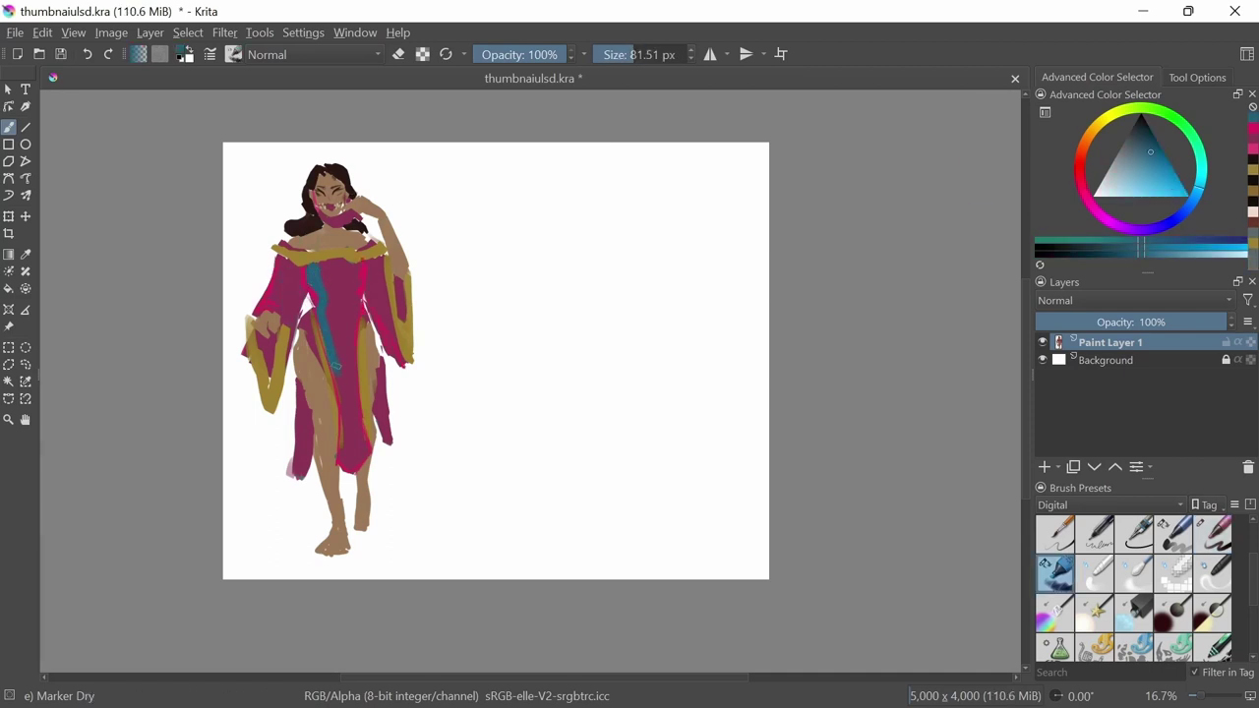
left_click_drag(352, 289, 364, 454)
key("ctrl+z")
key("ctrl+z")
key("ctrl+z")
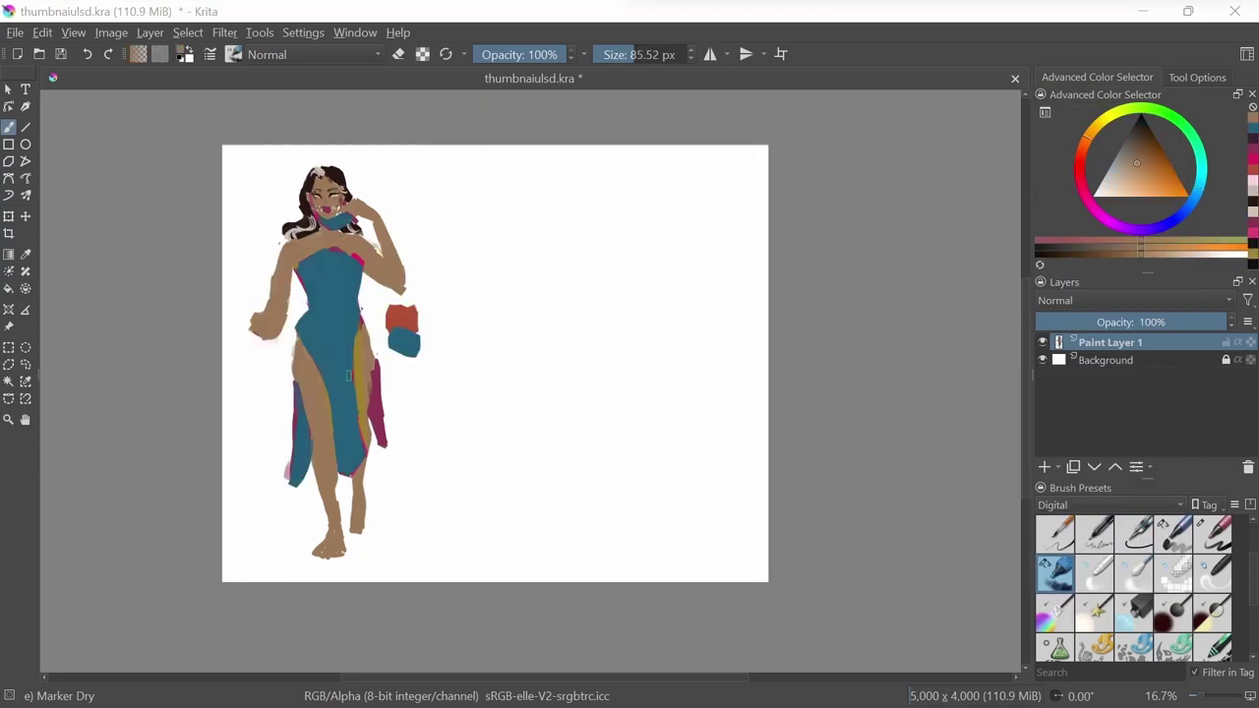
left_click_drag(360, 313, 366, 442)
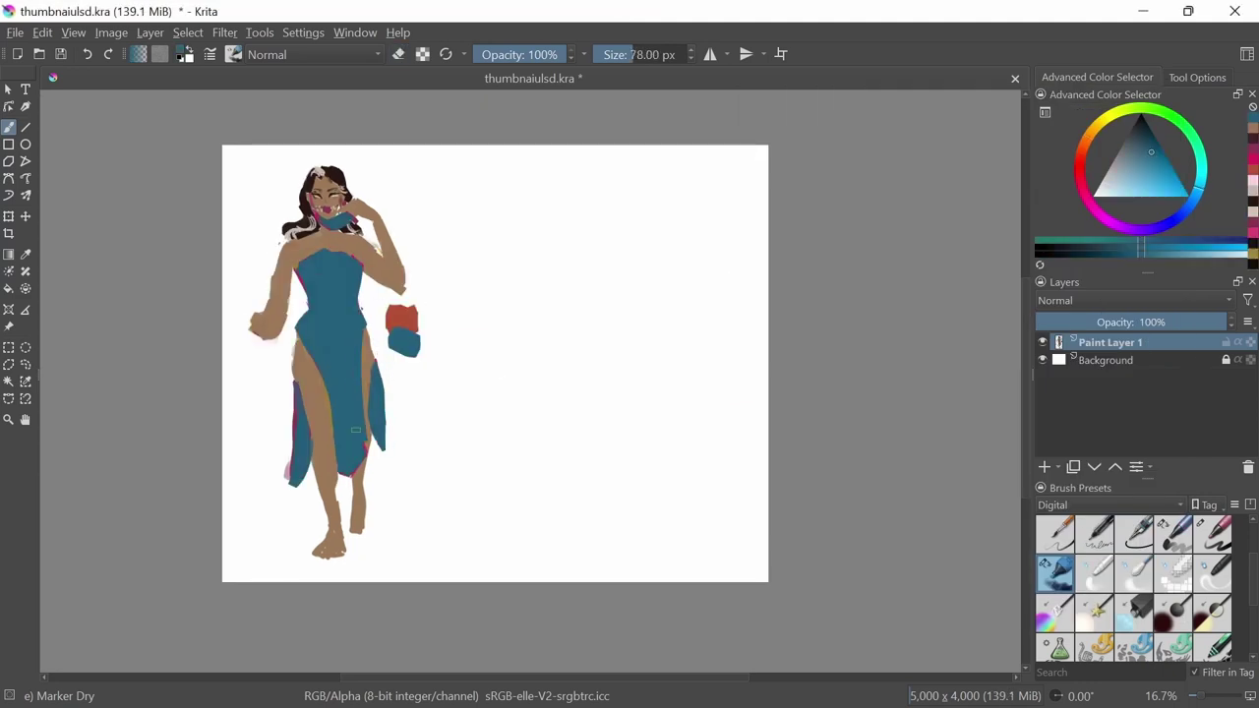
key("slash")
mouse_move(317, 328)
left_mouse_down()
mouse_move(334, 465)
mouse_move(366, 480)
left_mouse_up()
Cover the magenta left edge with skin tone, add red waist bands and red-brown shoulder straps.
key("x")
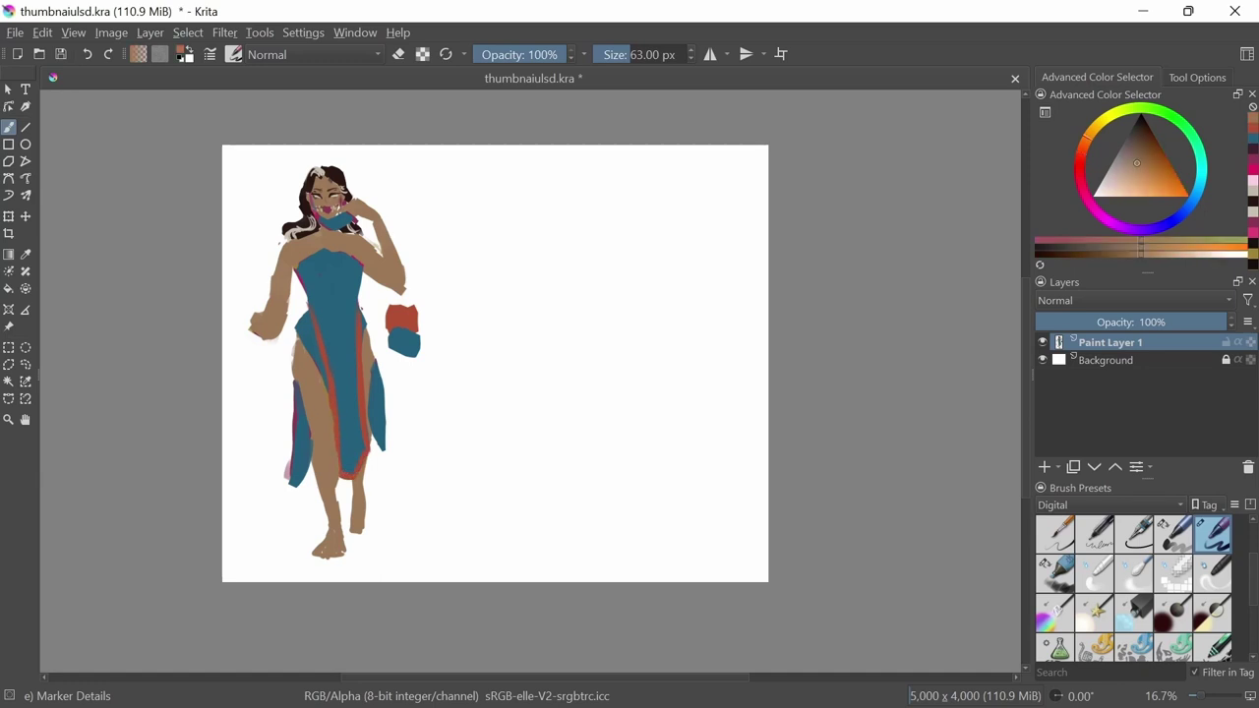
left_click_drag(291, 384, 291, 484)
key("x")
left_click_drag(302, 295, 354, 299)
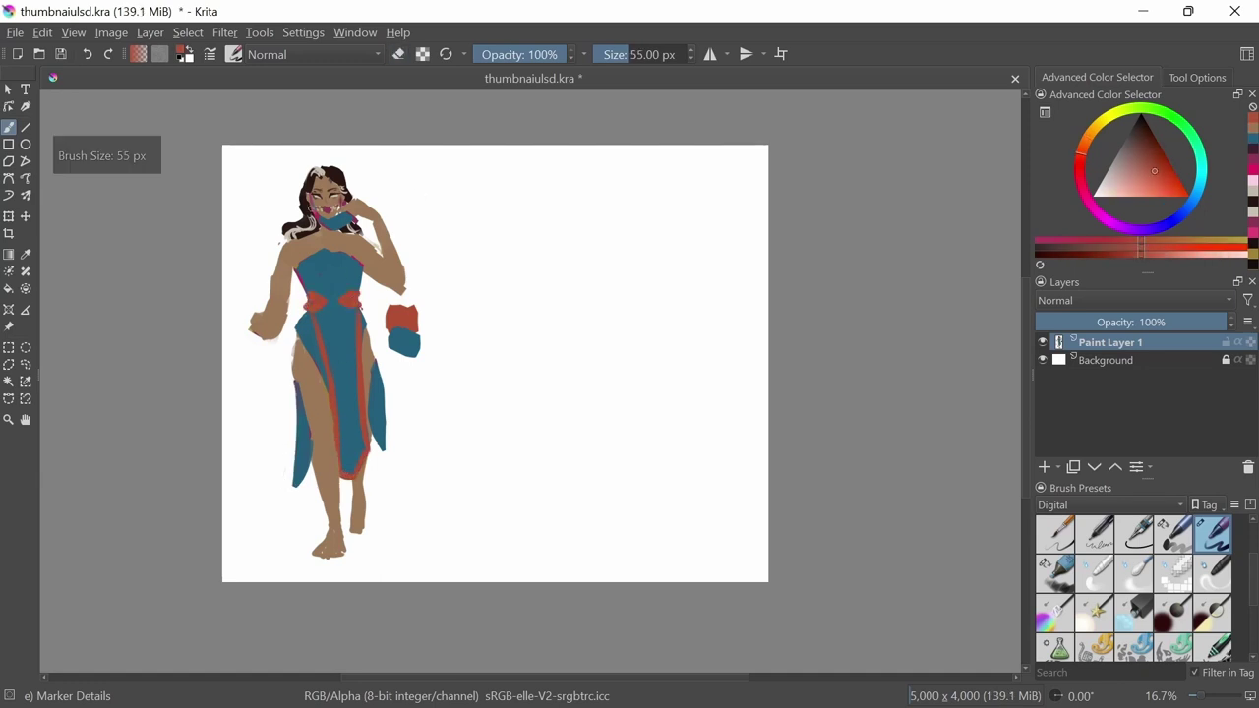
key("bracketleft")
key("bracketleft")
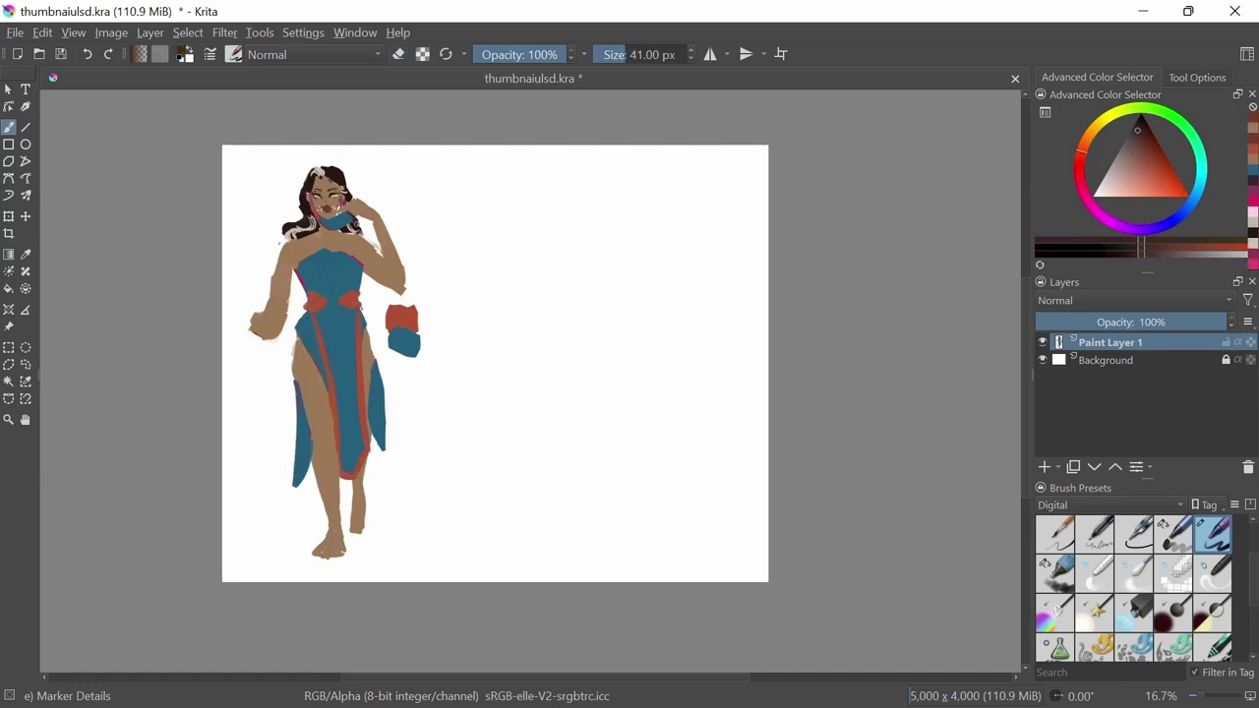
left_click(392, 327, "ctrl")
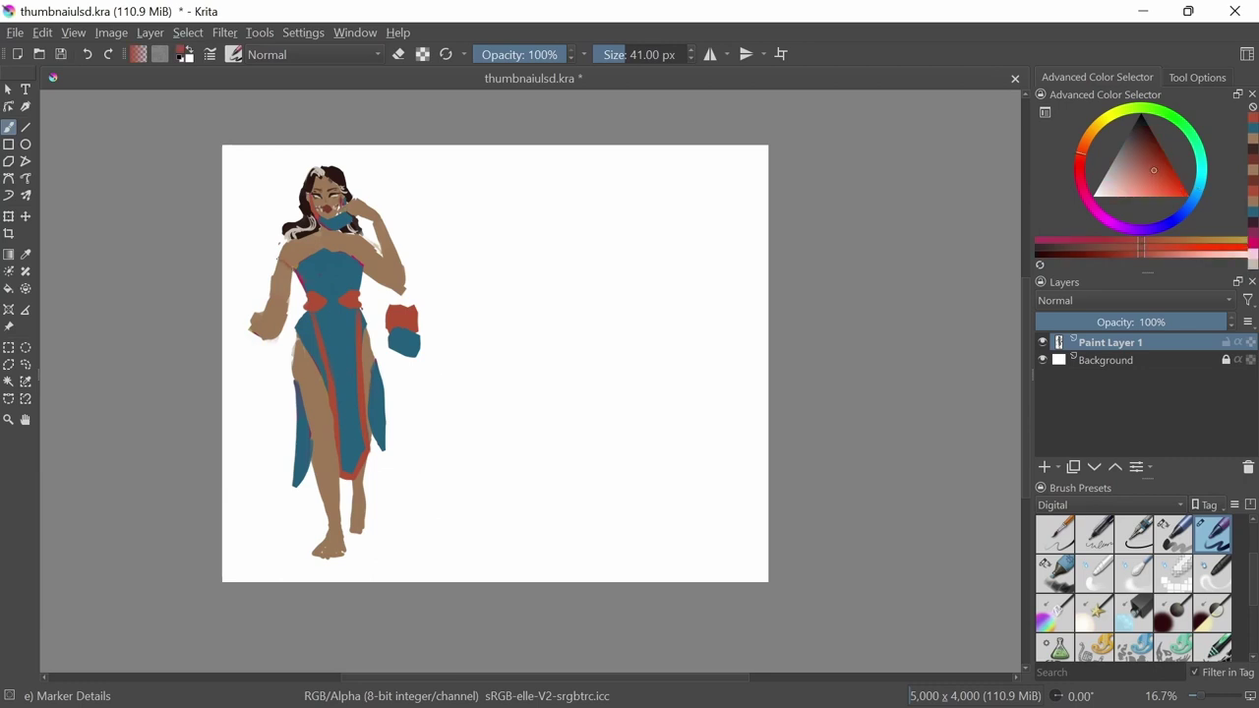
left_click_drag(274, 258, 298, 285)
mouse_move(376, 251)
left_mouse_down()
mouse_move(360, 285)
mouse_move(419, 344)
left_mouse_up()
Airbrush translucent pale near-white sleeves over both arms.
key("e")
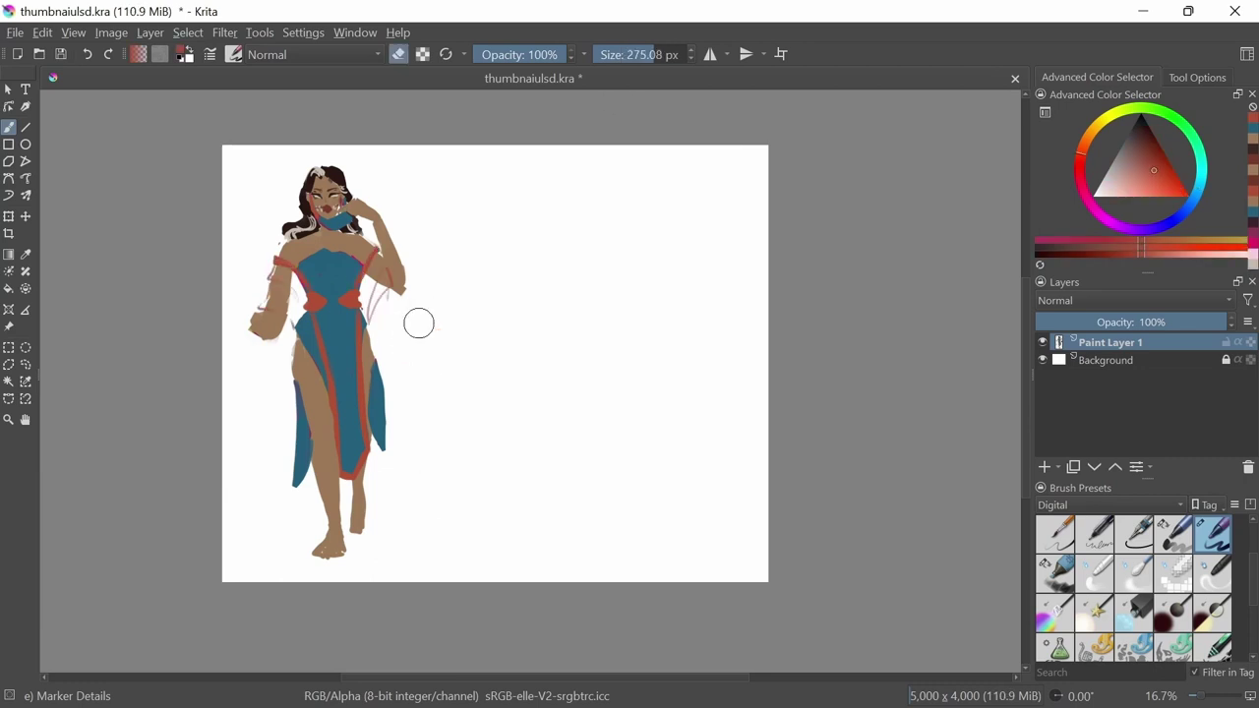
left_click(406, 329, "ctrl")
key("/")
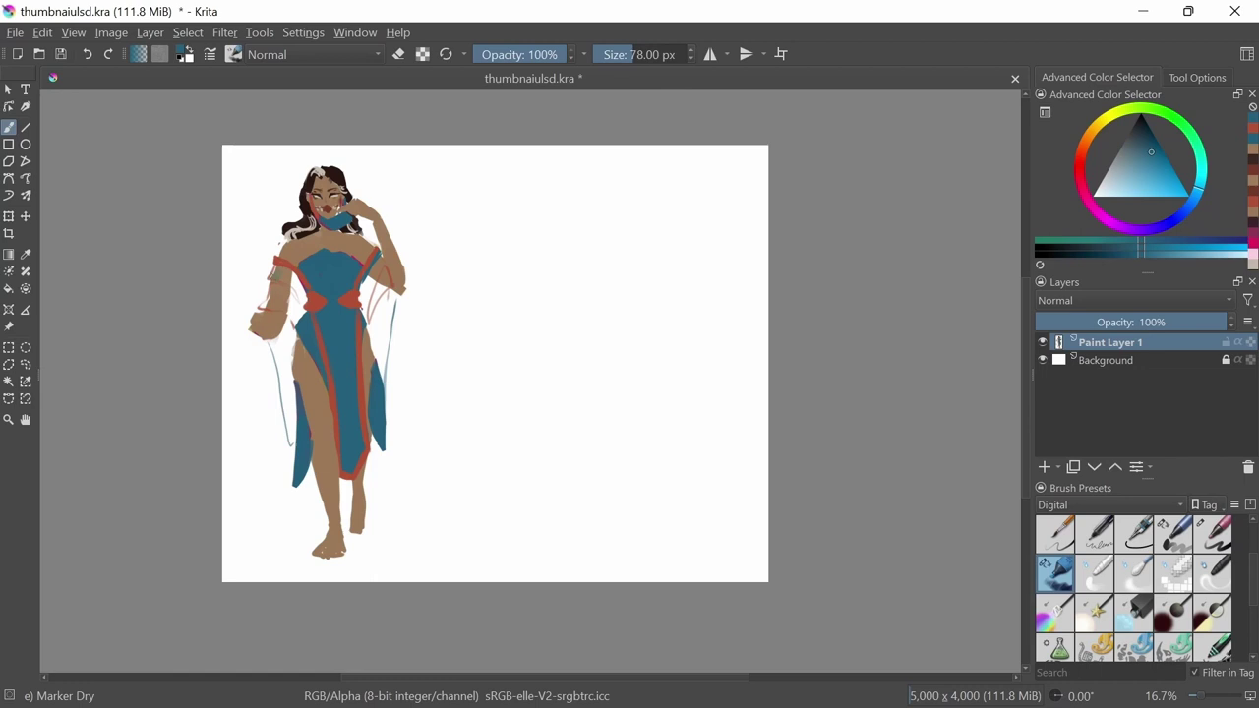
mouse_move(266, 283)
left_mouse_down()
mouse_move(286, 331)
mouse_move(290, 447)
left_mouse_up()
mouse_move(379, 258)
left_mouse_down()
mouse_move(374, 324)
mouse_move(394, 388)
left_mouse_up()
Paint yellow trim along both dress edges and dark blue lines down the right sleeve.
key("[")
key("[")
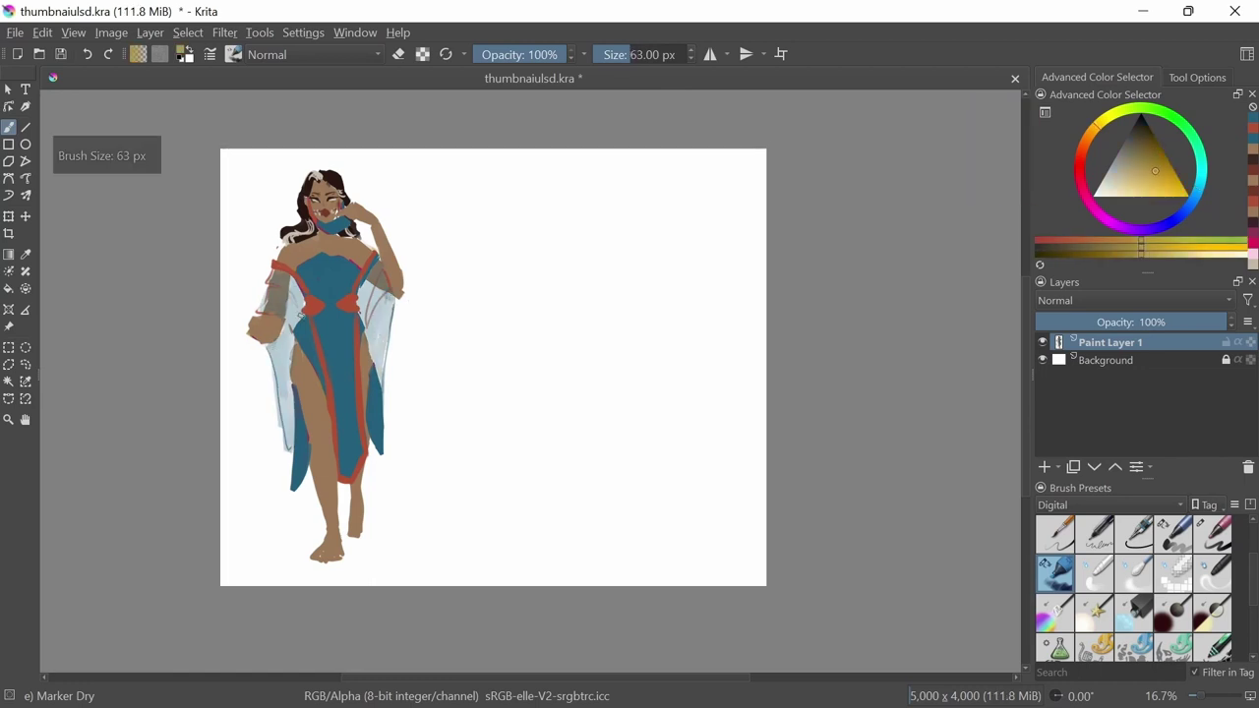
left_click_drag(313, 319, 339, 470)
left_click_drag(371, 319, 366, 457)
key("bracketleft")
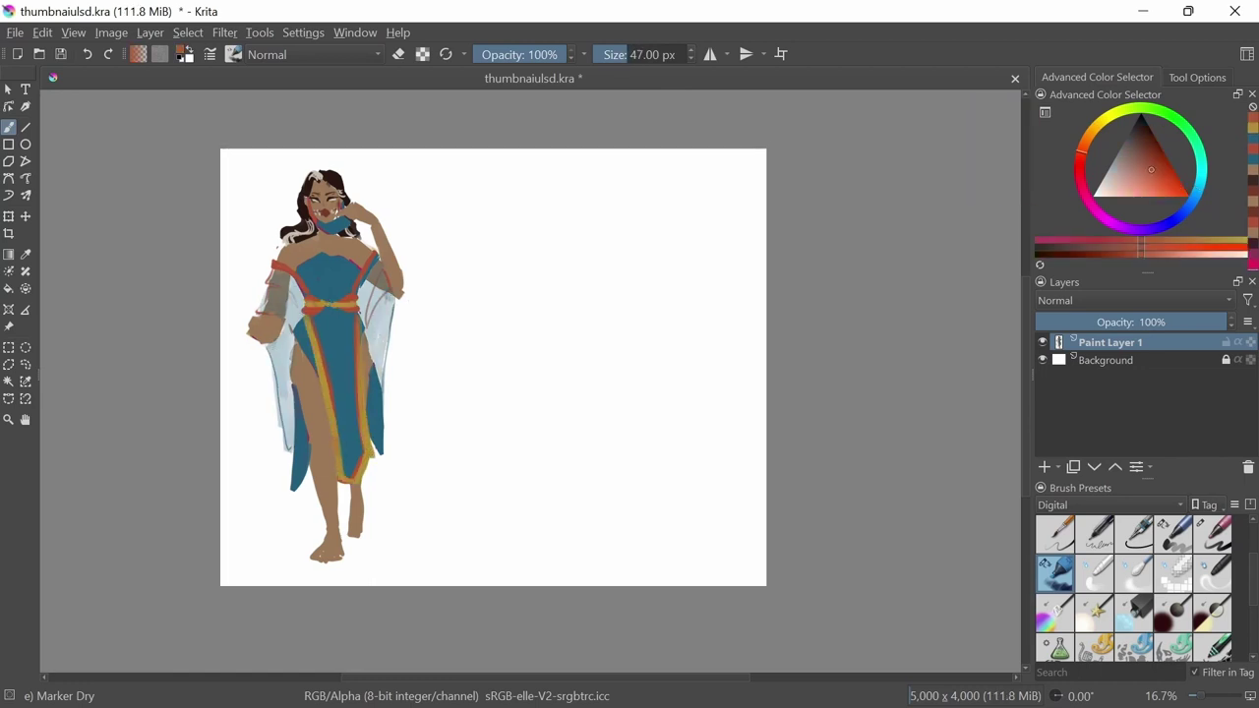
left_click(295, 279, "ctrl")
key("/")
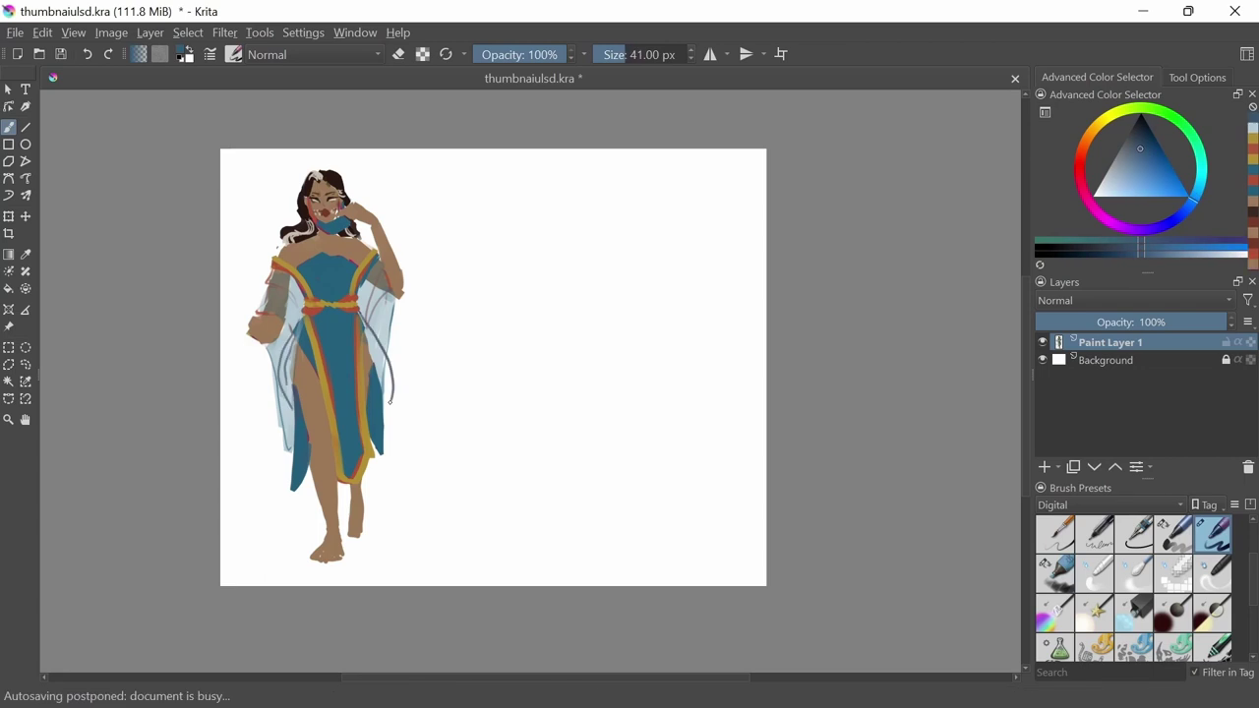
mouse_move(366, 330)
left_mouse_down()
mouse_move(401, 339)
mouse_move(391, 368)
left_mouse_up()
Add a thin light-gold line along the dress.
left_click(342, 172, "ctrl")
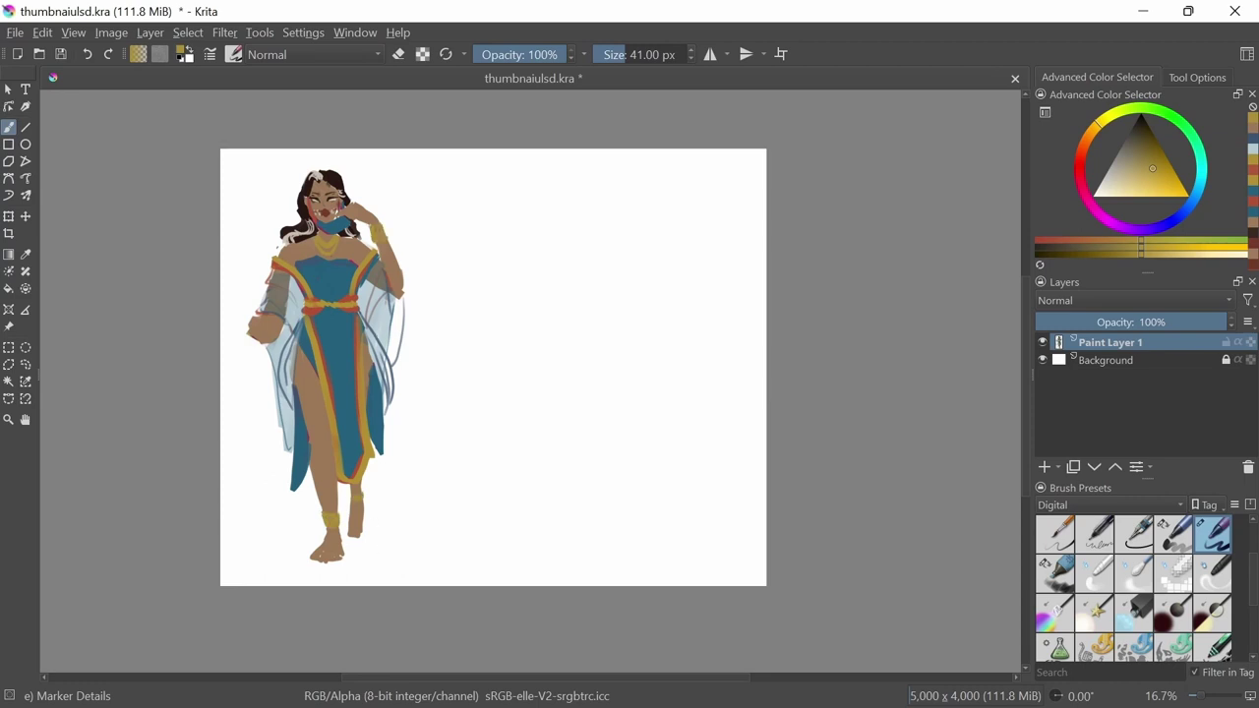
left_click(301, 280, "ctrl")
left_click_drag(370, 330, 358, 455)
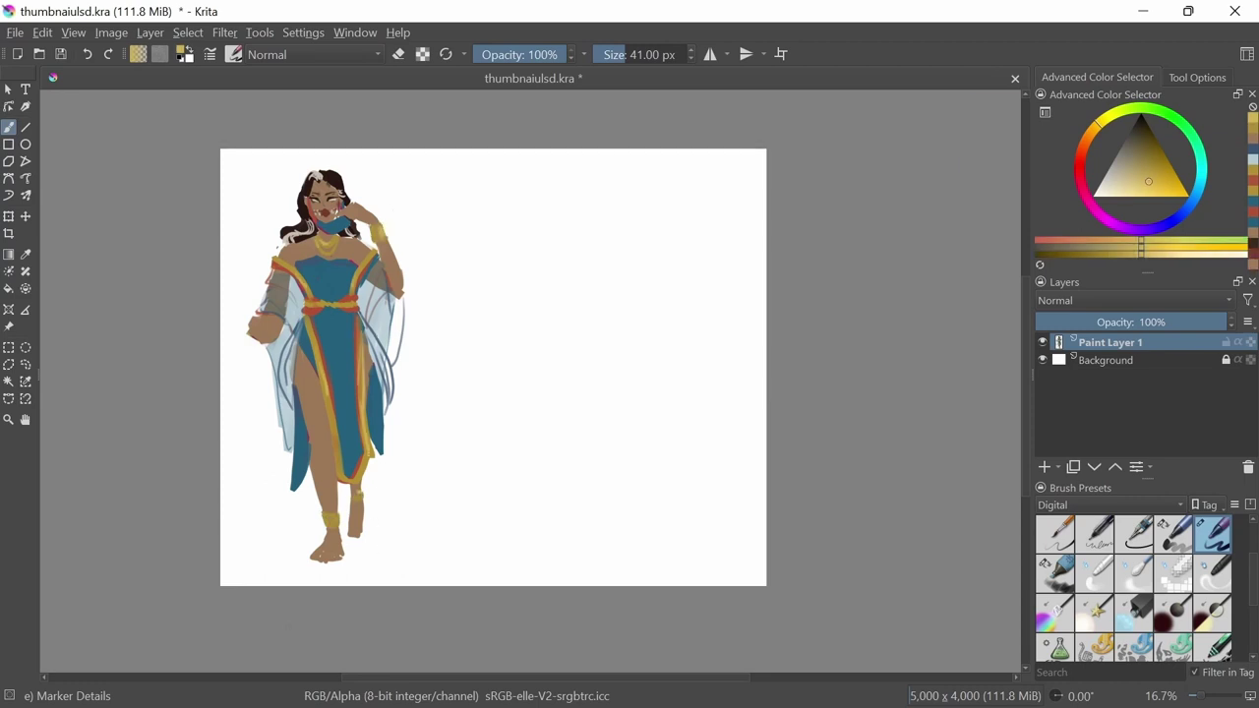
Apply a hue shift with Ctrl+U and select the figure's coloured areas by similar colour.
key("ctrl+u")
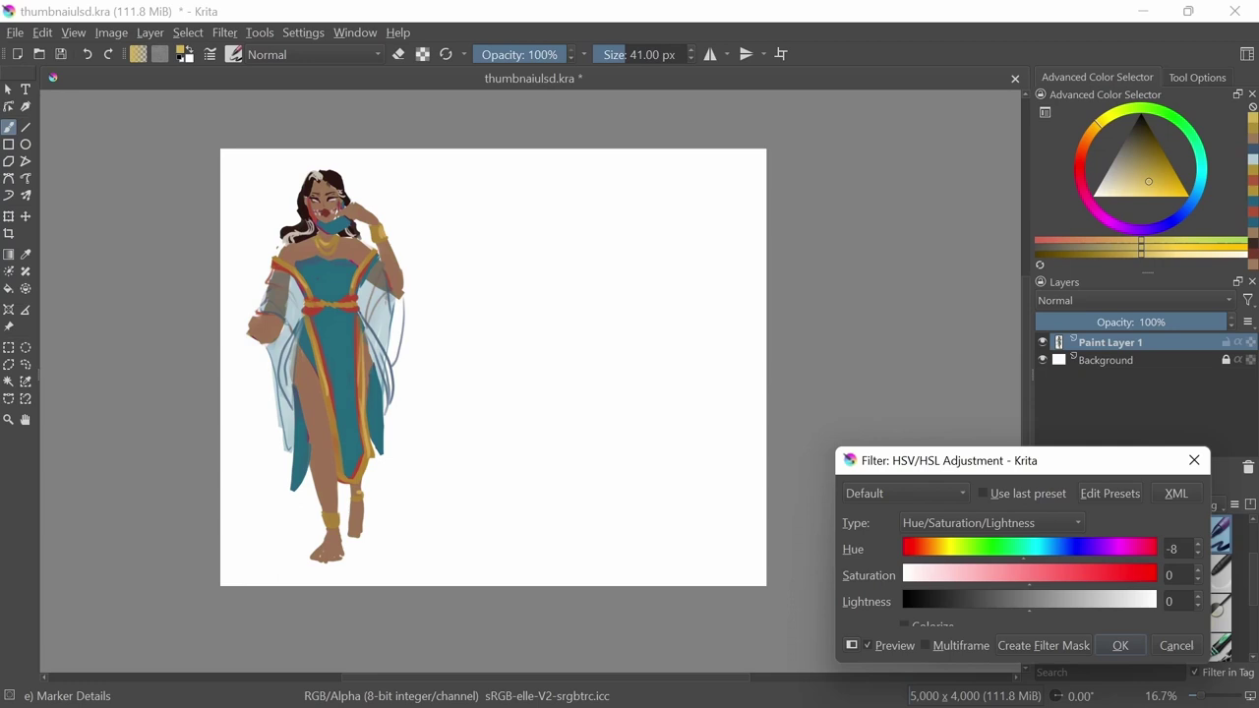
key("Return")
left_click(25, 380)
left_click(590, 393)
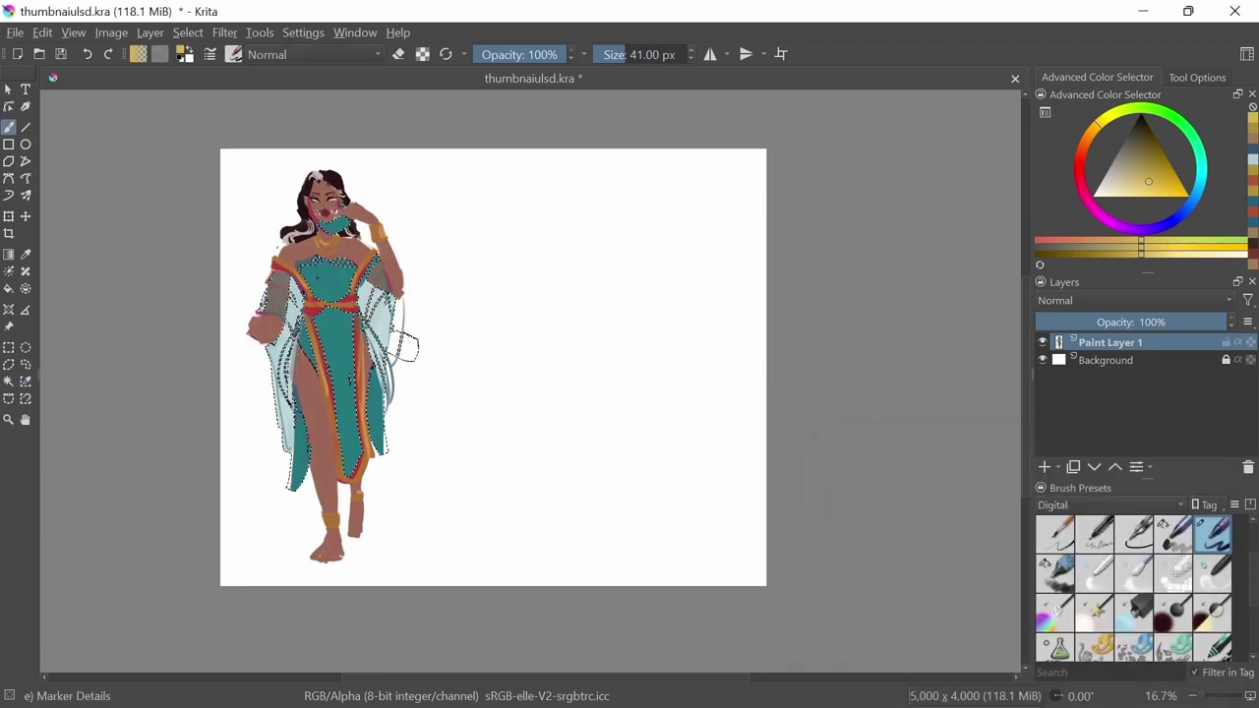
Add an Overlay paint layer, fill the figure's selection with colour, then deselect.
key("Insert")
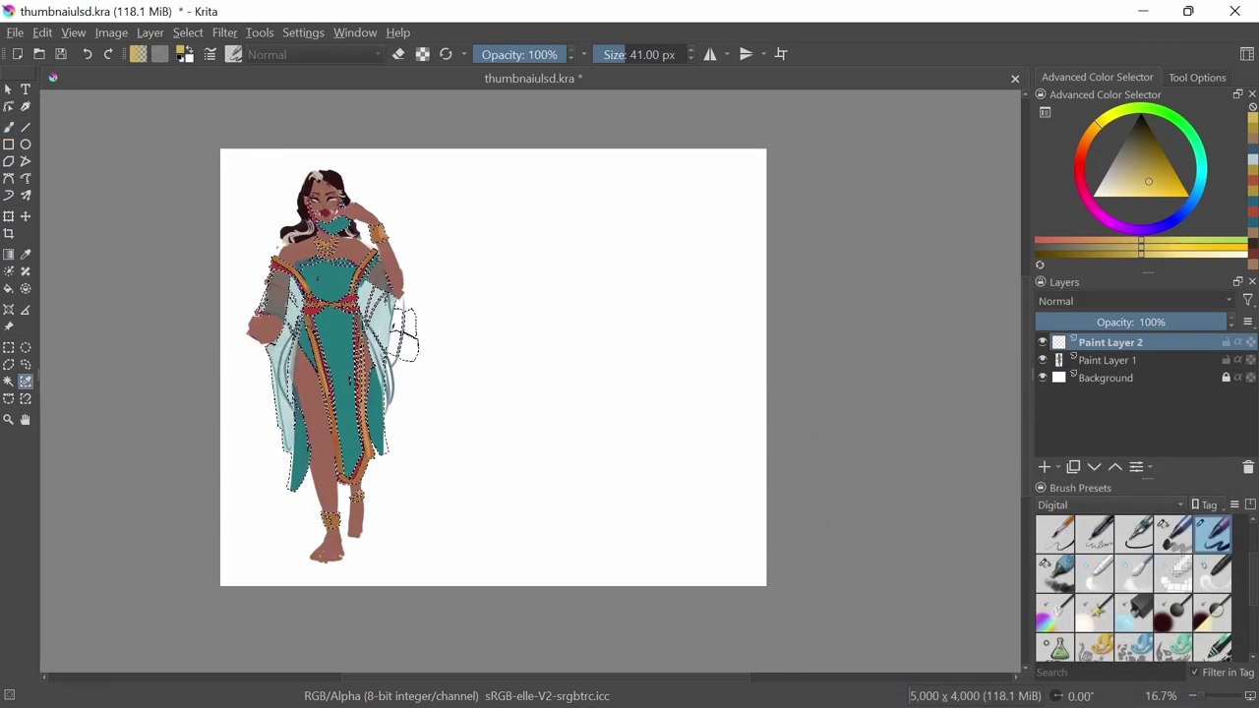
key("alt+shift+o")
key("ctrl+a")
key("alt+s")
key("Return")
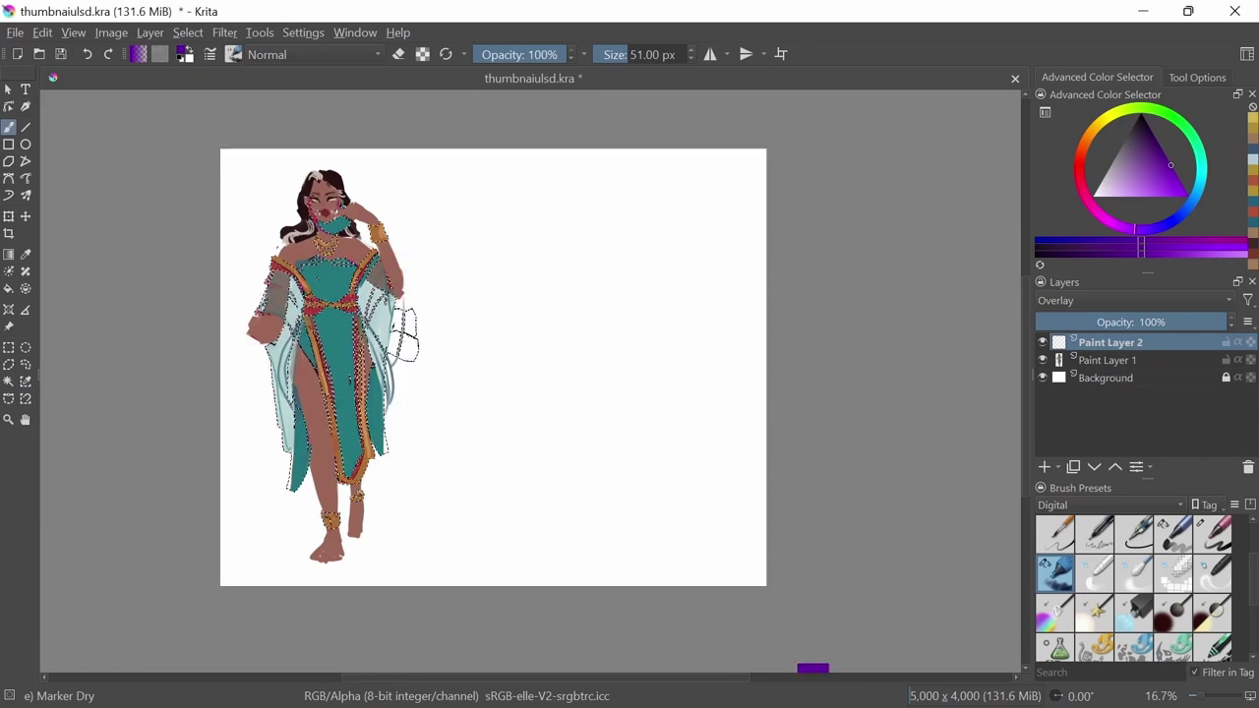
key("shift+BackSpace")
key("alt+shift+o")
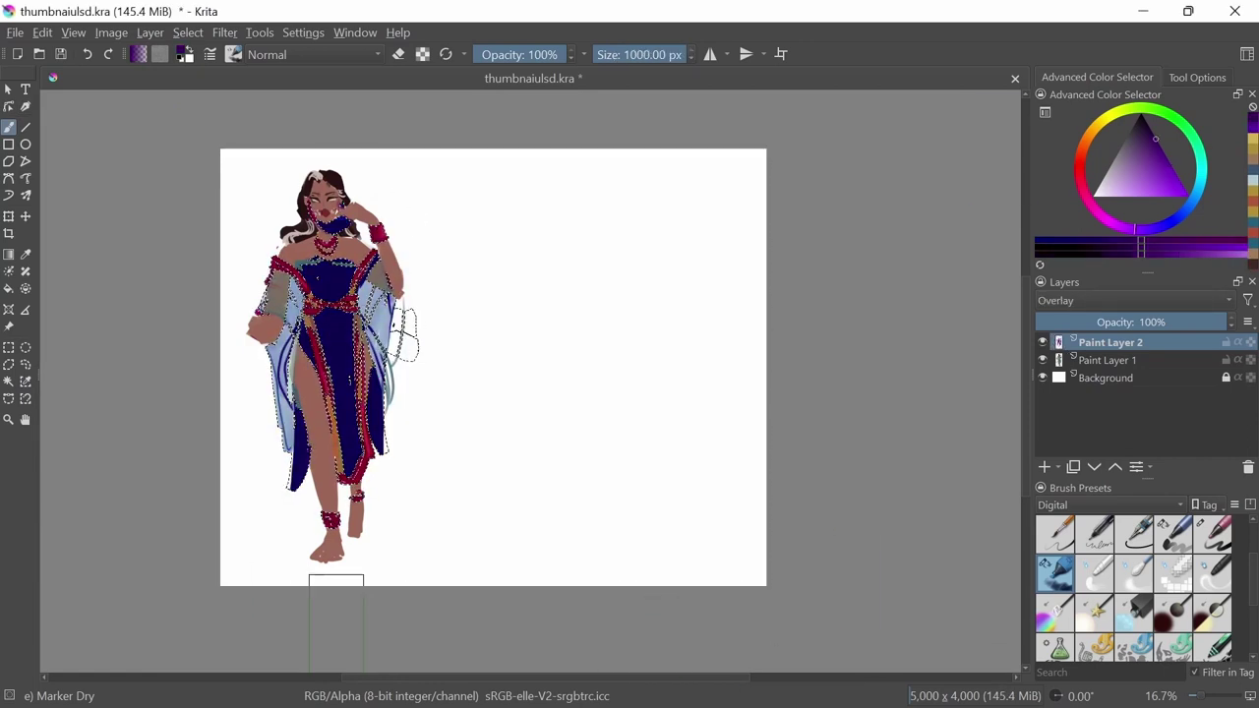
key("x")
key("ctrl+shift+a")
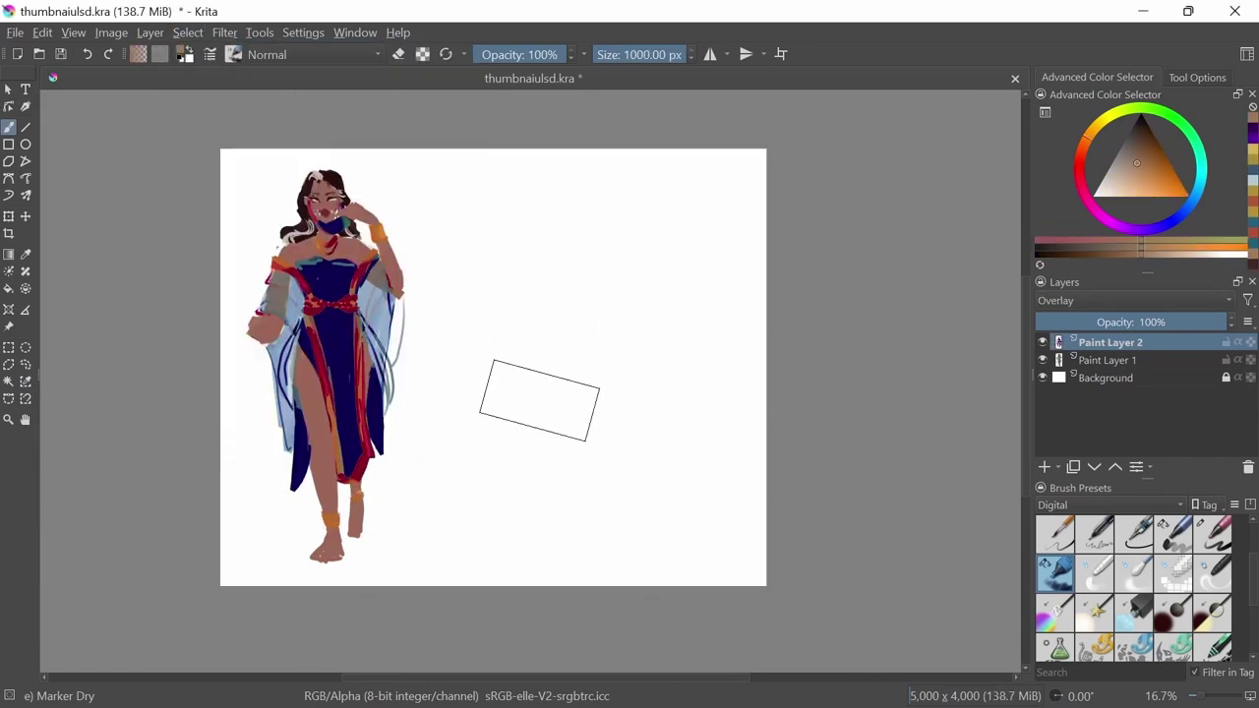
Try merging and duplicating the overlay colour layer, undoing both attempts.
key("ctrl+e")
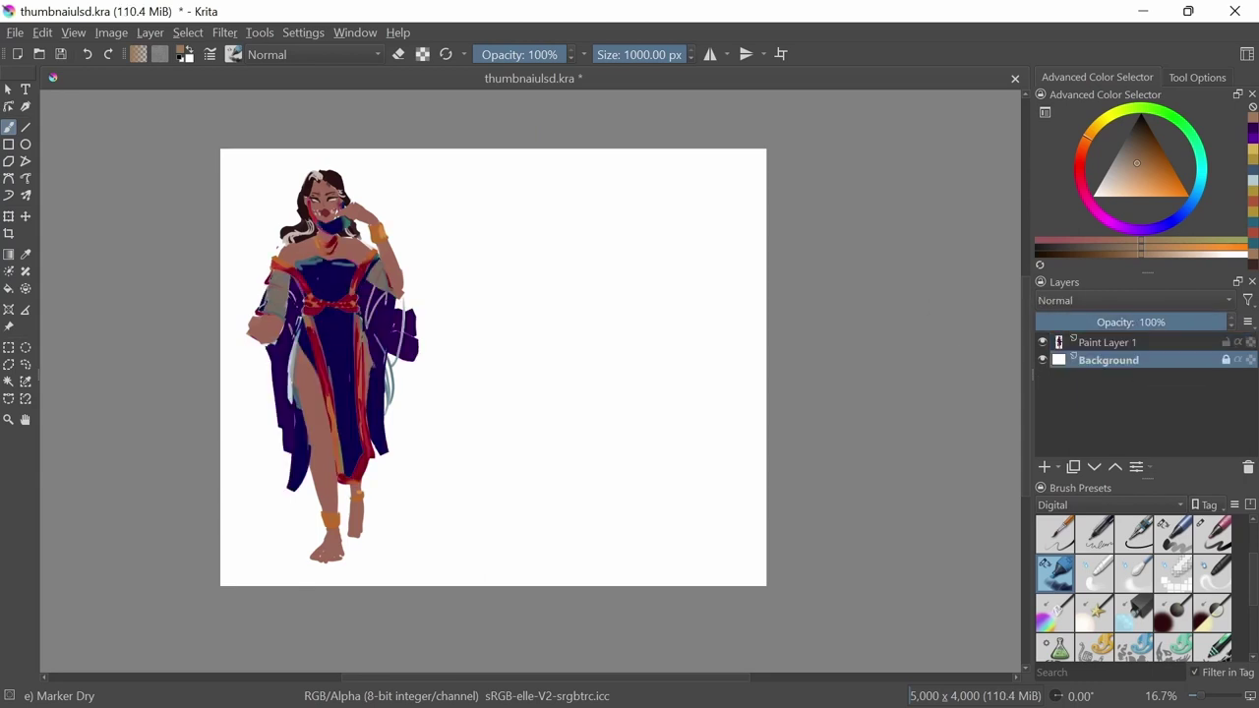
key("ctrl+z")
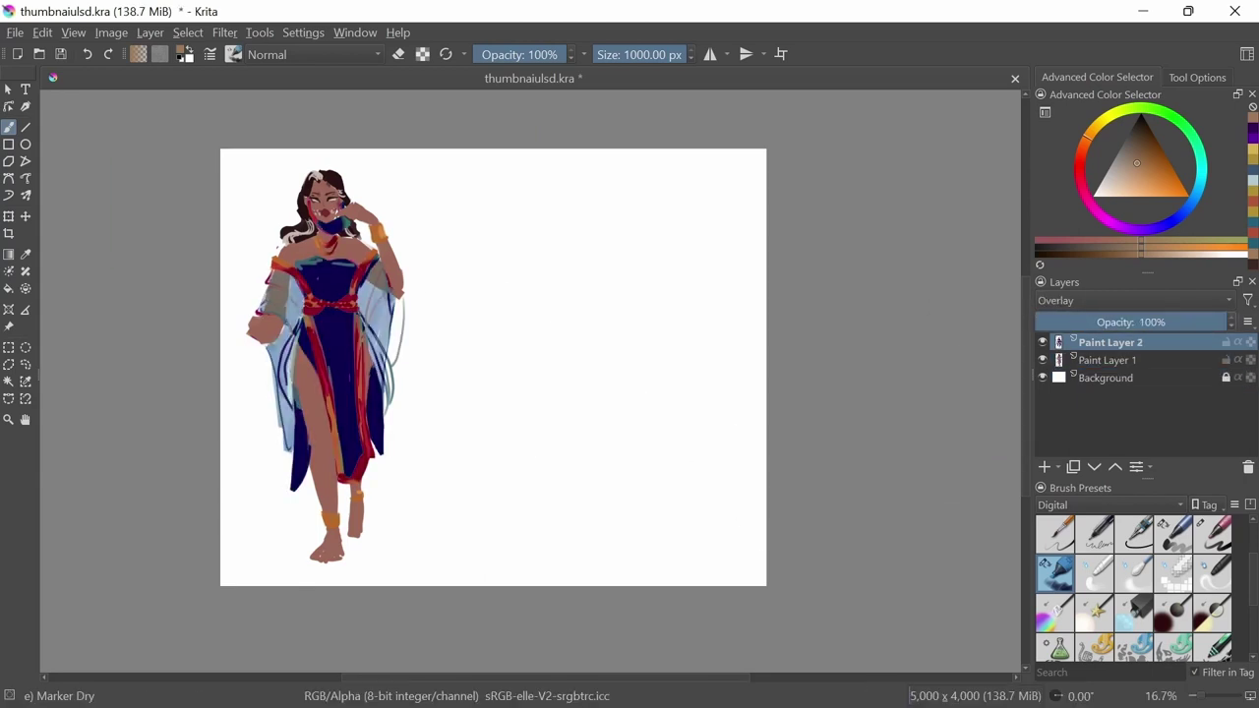
key("bracketleft")
key("bracketleft")
key("bracketleft")
left_click(295, 403, "ctrl")
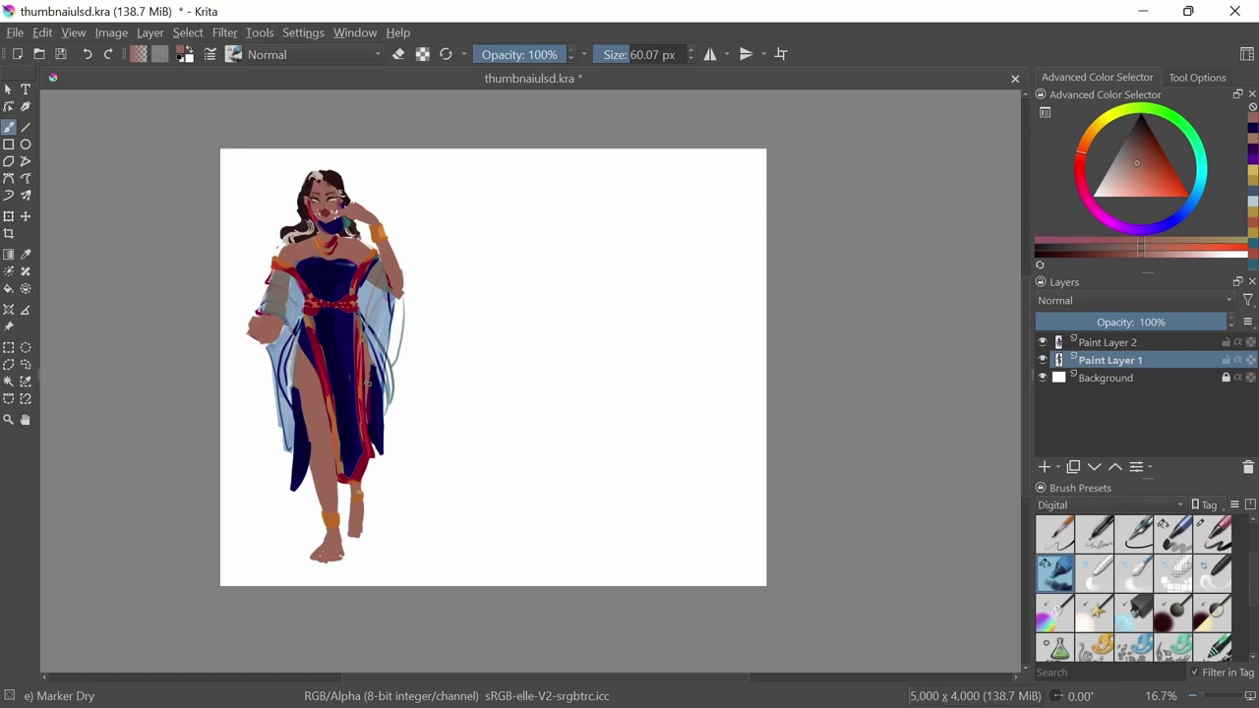
left_click(386, 454, "ctrl")
key("bracketright")
key("bracketright")
key("bracketright")
key("bracketright")
key("bracketright")
key("bracketright")
key("bracketright")
key("bracketright")
key("bracketright")
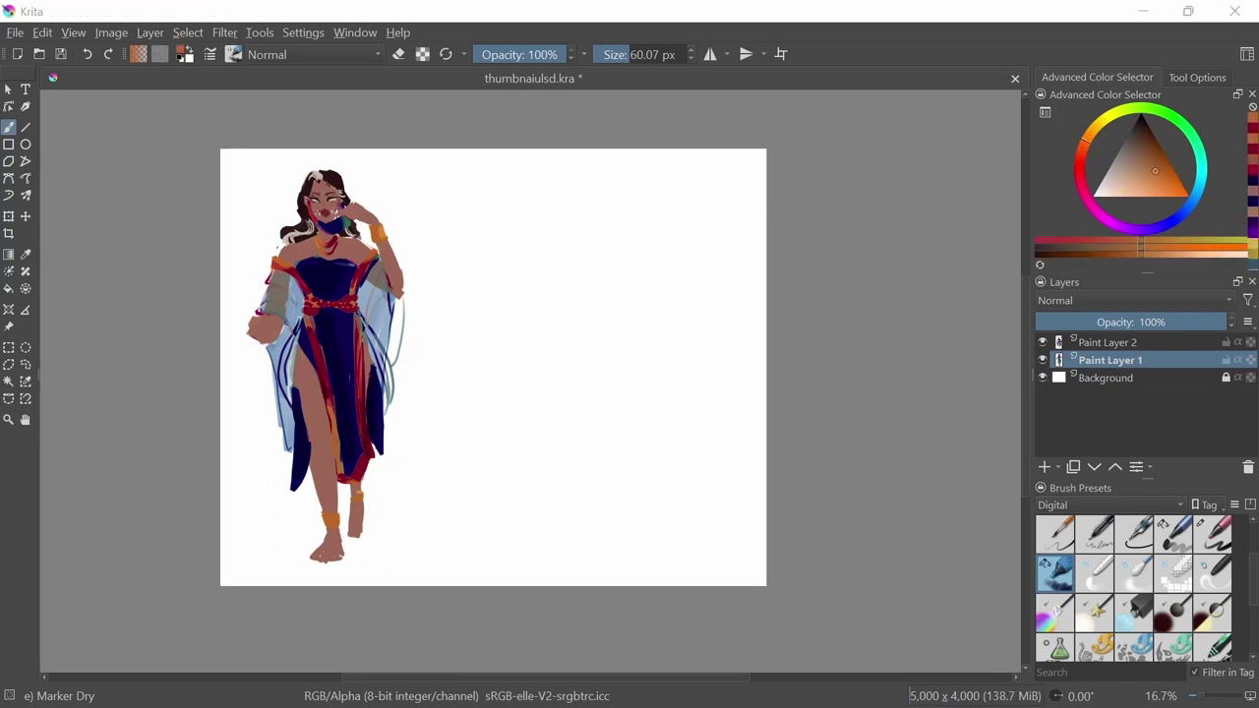
key("Page_Up")
key("ctrl+j")
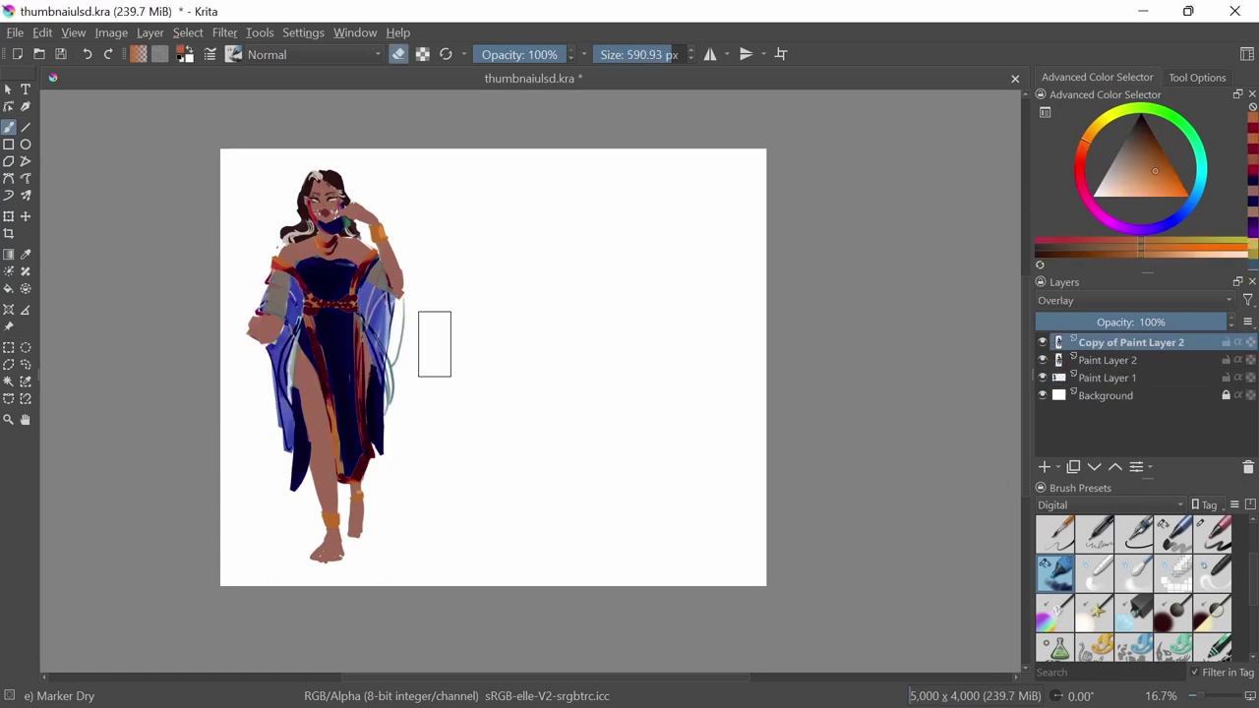
key("alt+shift+n")
key("e")
key("ctrl+z")
key("ctrl+z")
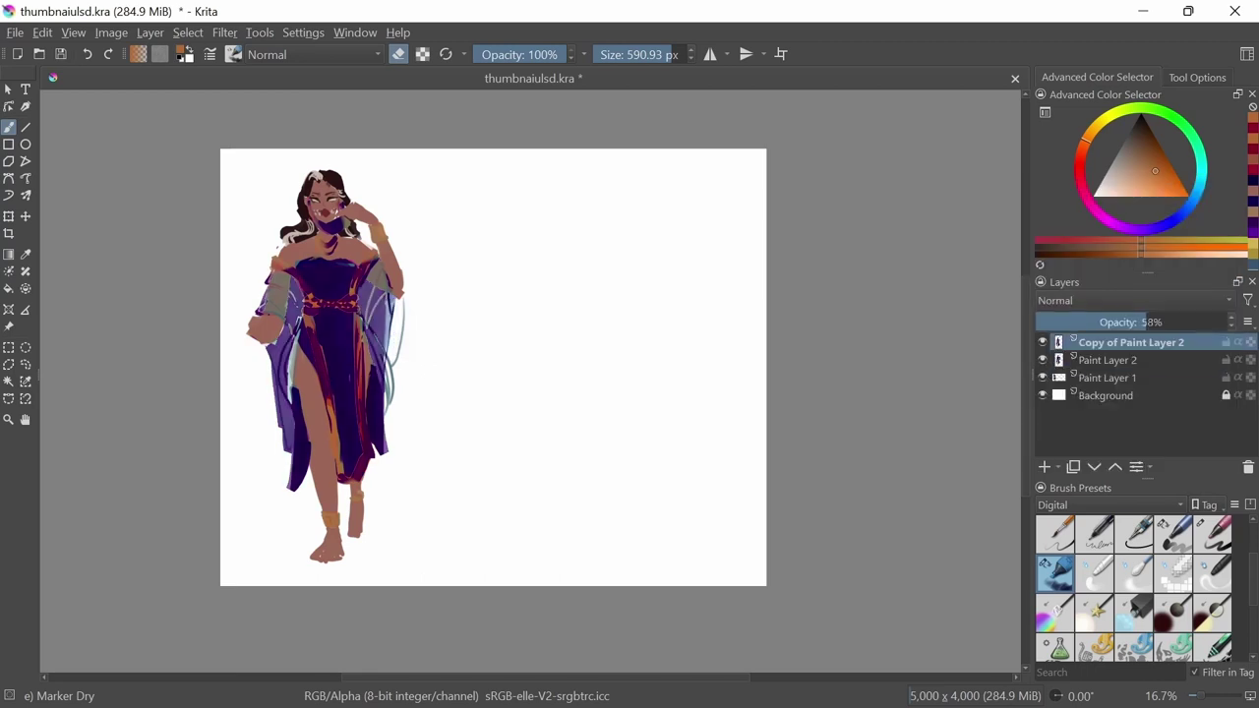
Duplicate Paint Layer 2, merge the copy into Paint Layer 1, and sample the lavender sleeve colour.
key("ctrl+j")
key("ctrl+Page_Down")
key("ctrl+e")
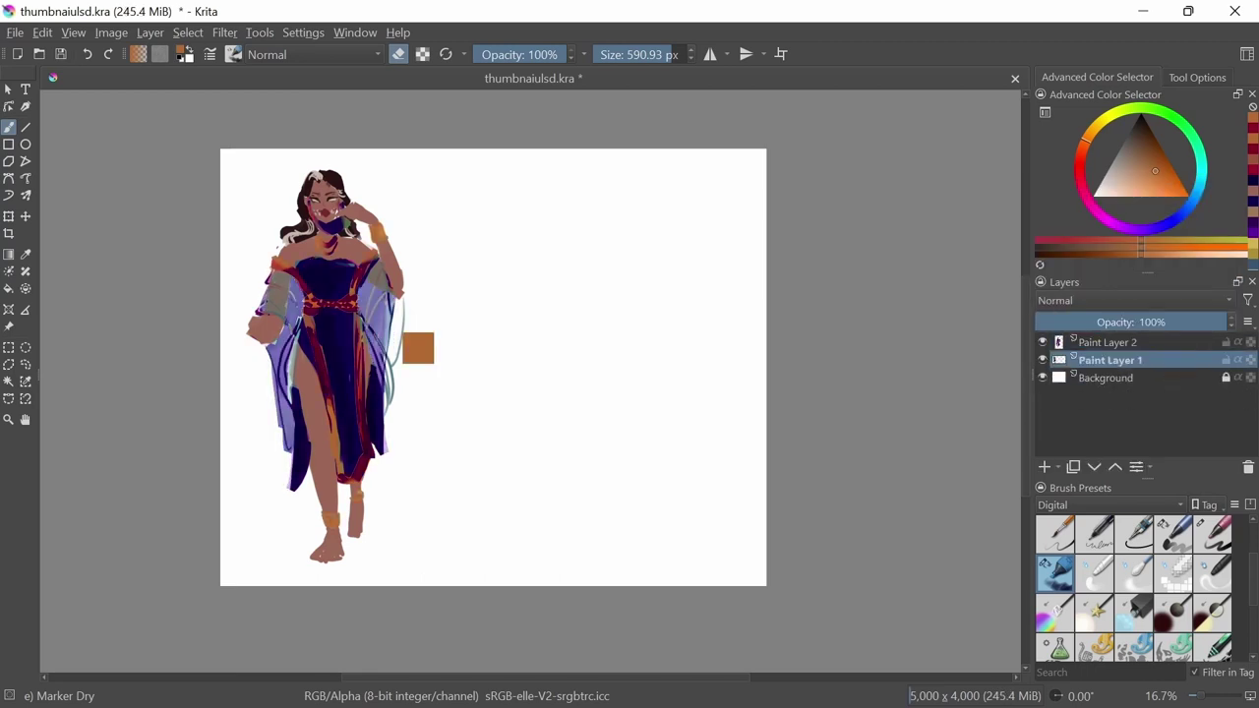
left_click(394, 346, "ctrl")
key("Page_Up")
key("e")
key("bracketleft")
key("bracketleft")
key("bracketleft")
key("bracketleft")
key("bracketleft")
key("bracketleft")
key("bracketleft")
Pick a dark purple and add a new empty Paint Layer 3.
key("Page_Down")
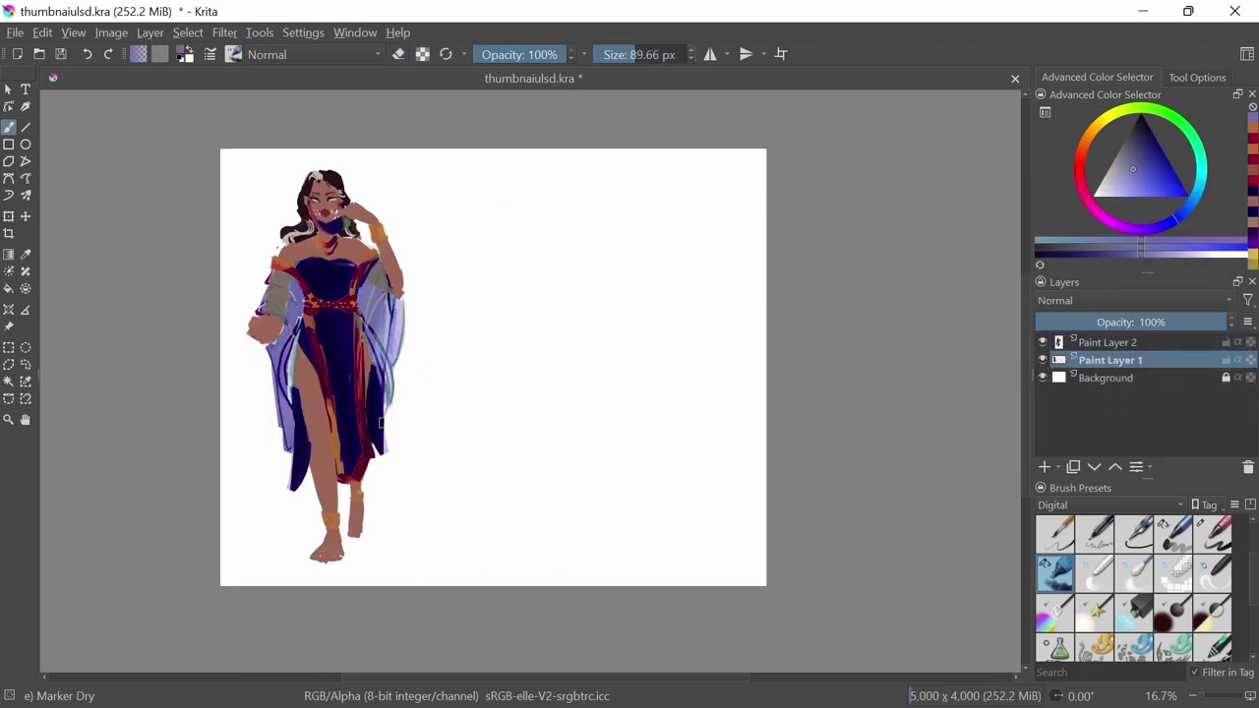
left_click(382, 423, "ctrl")
key("Page_Up")
key("Insert")
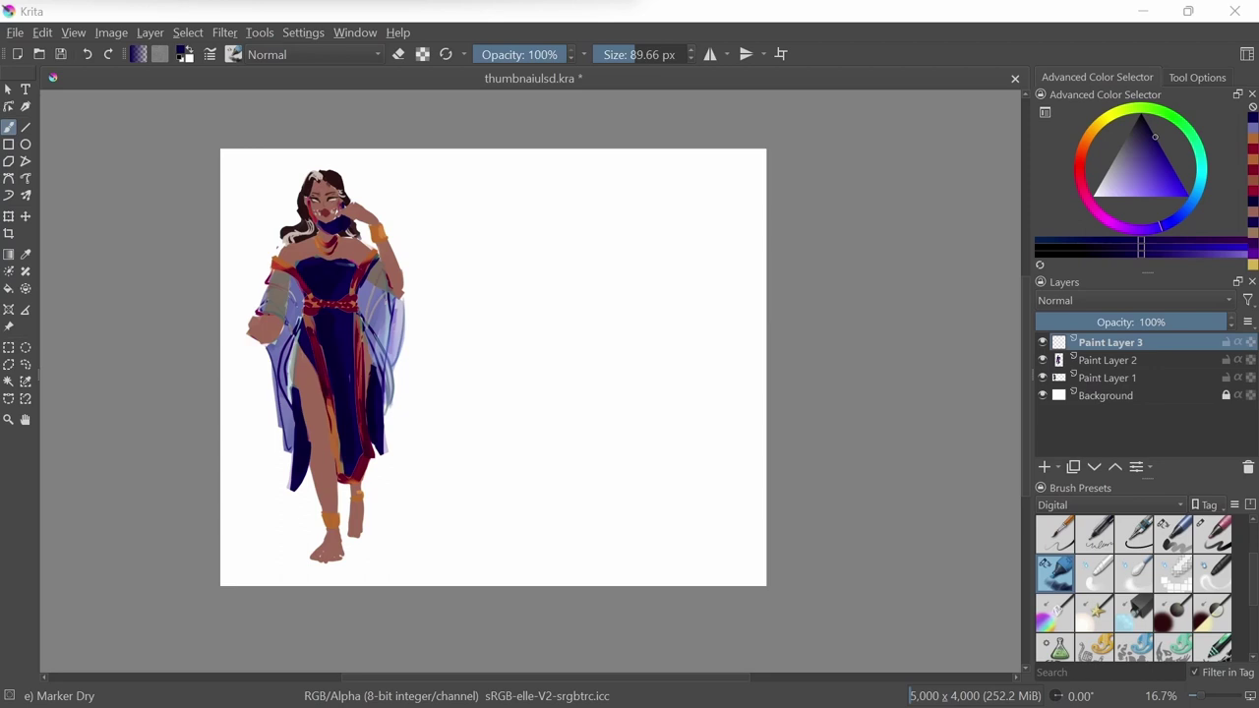
Transform Paint Layers 1 and 2 together, shrinking the sorceress slightly and shifting her left.
key("Page_Down")
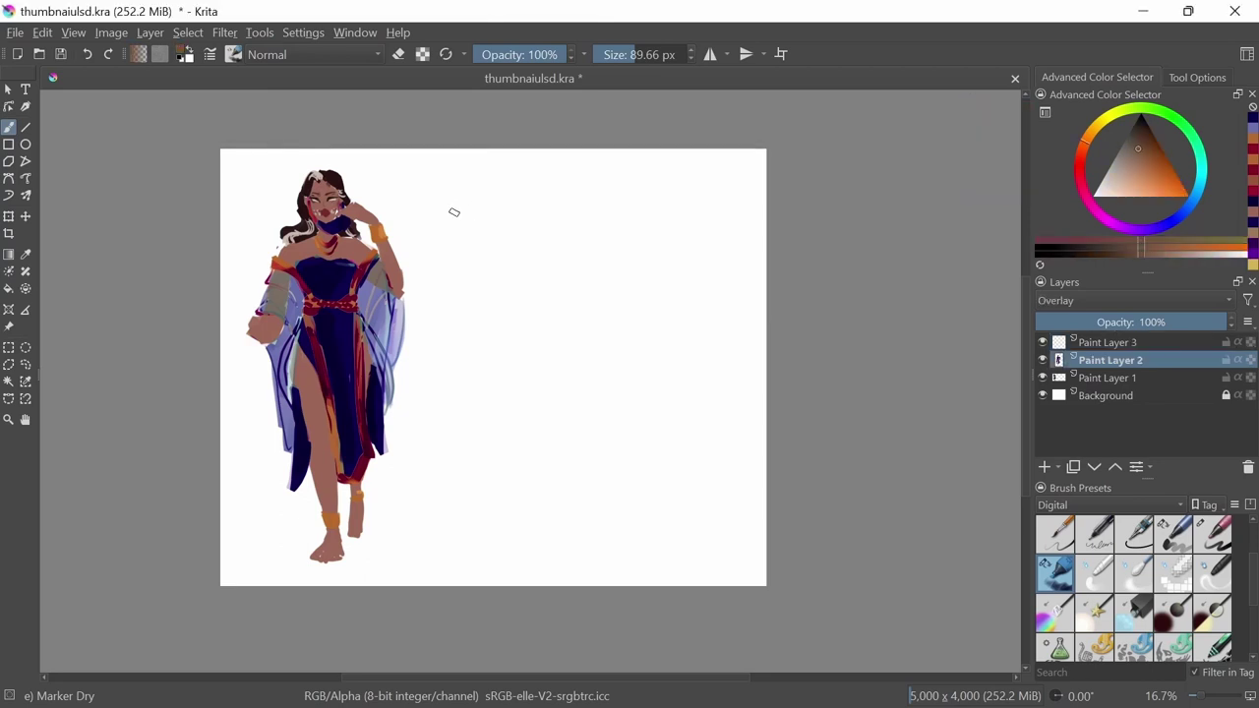
right_click(1091, 378)
key("Escape")
key("ctrl+t")
key("Page_Up")
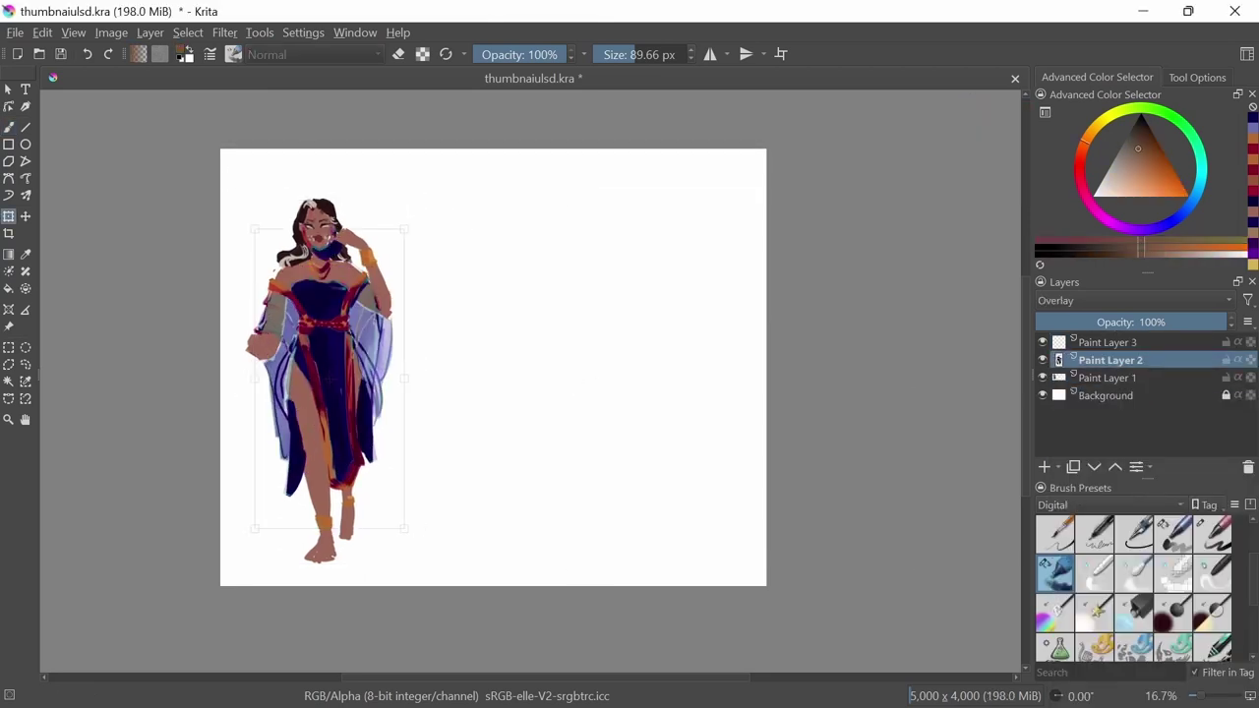
key("Page_Down")
key("Page_Up")
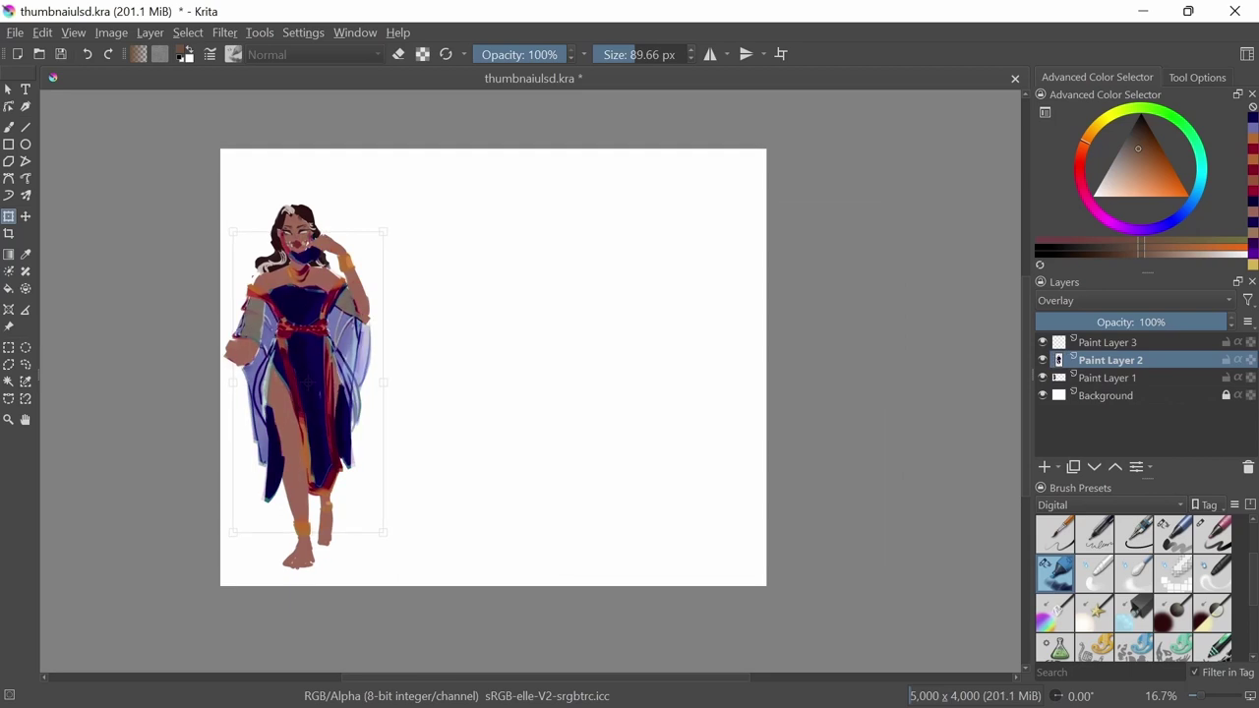
key("Page_Up")
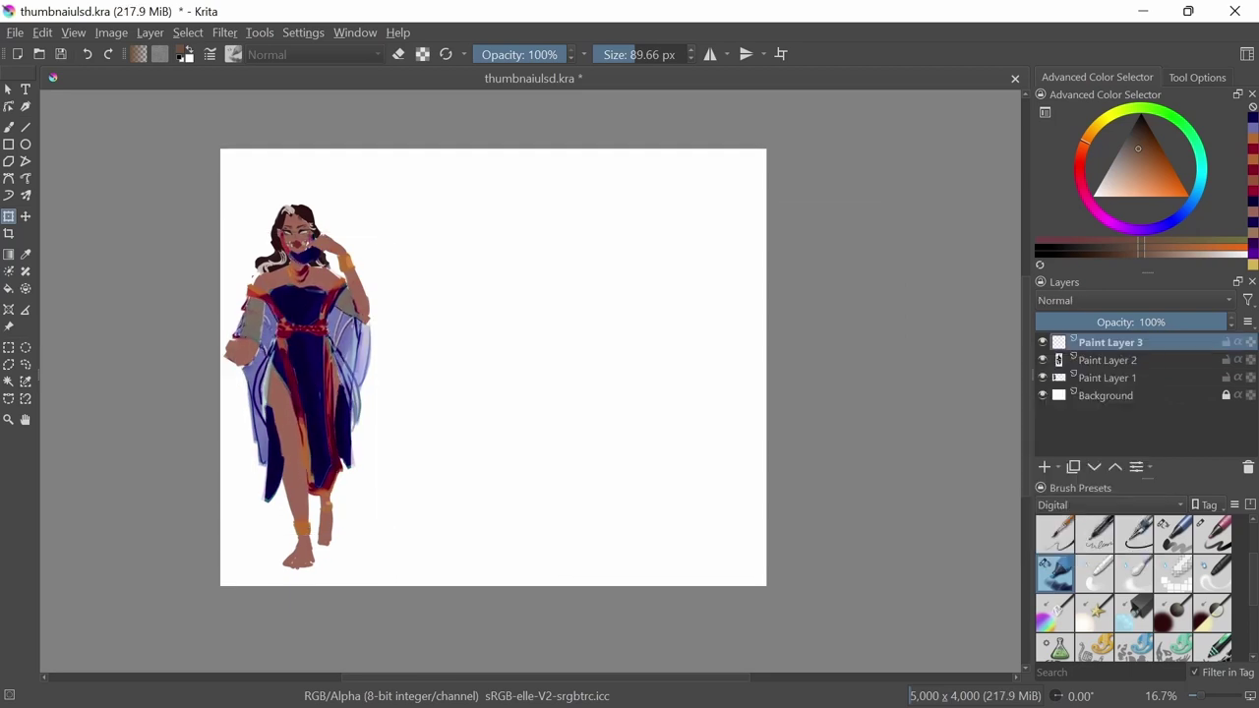
Block in a red-brown head with dark hair at the top right of the canvas.
left_click(9, 126)
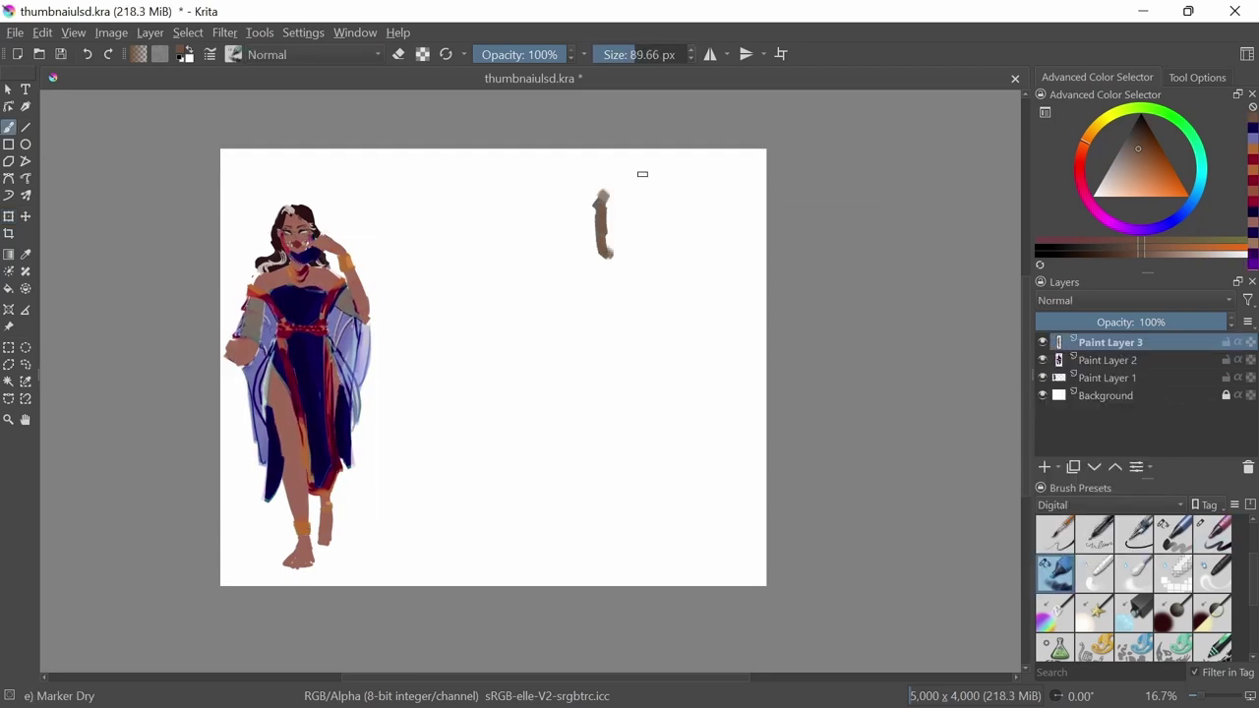
left_click_drag(626, 226, 644, 193)
mouse_move(629, 236)
left_mouse_down()
mouse_move(649, 181)
mouse_move(679, 204)
left_mouse_up()
left_click(1213, 534)
key("ctrl+z")
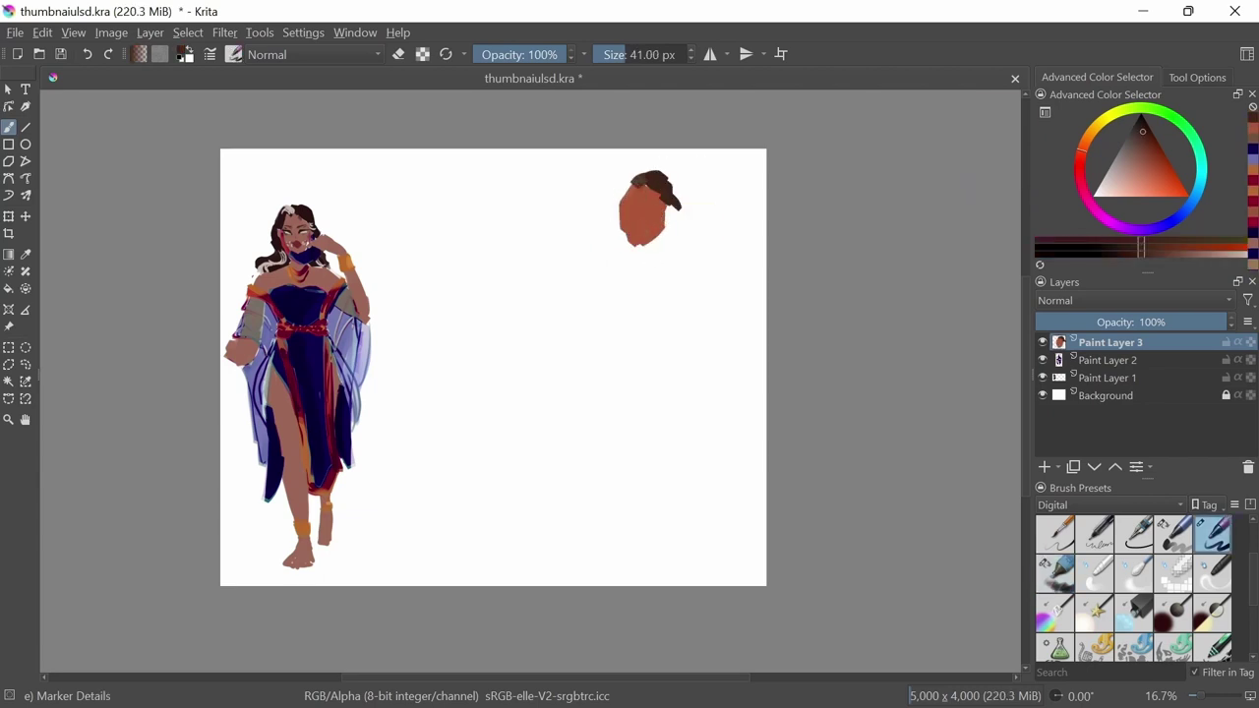
With a smaller Marker Details brush, paint light mouth marks and a pointed darker-brown ear.
key("bracketleft")
key("bracketleft")
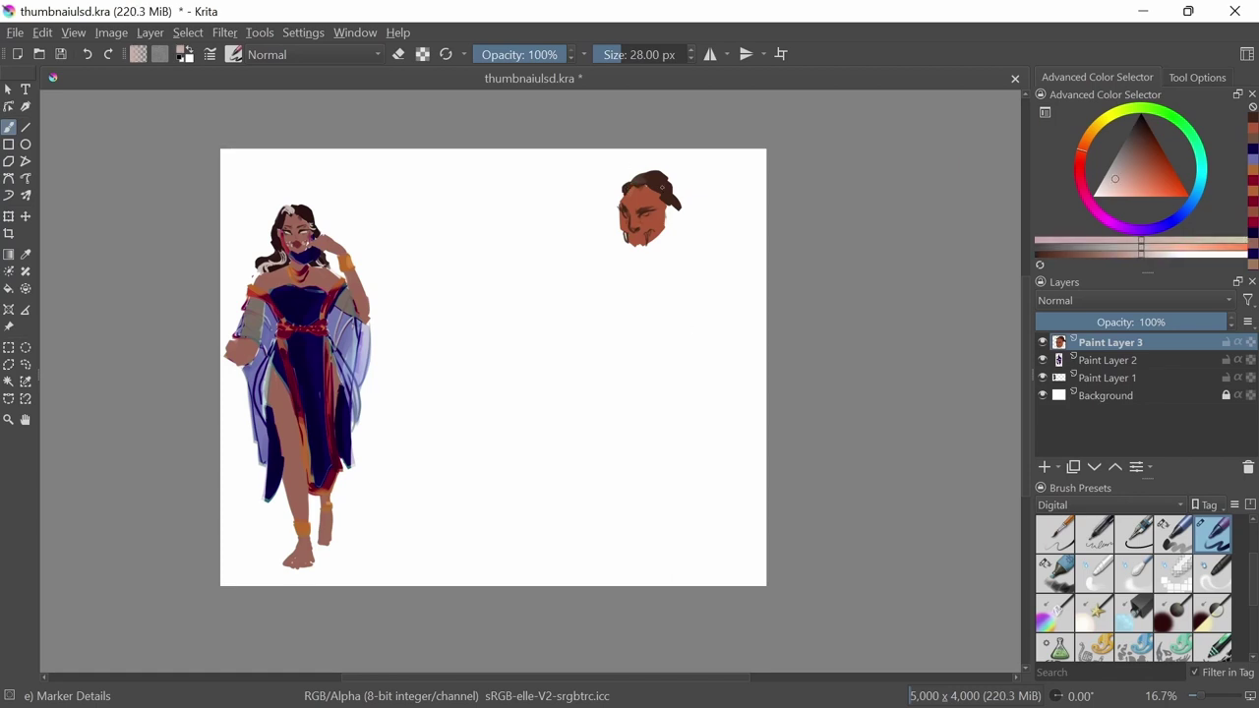
left_click(673, 228, "ctrl")
left_click_drag(634, 234, 655, 236)
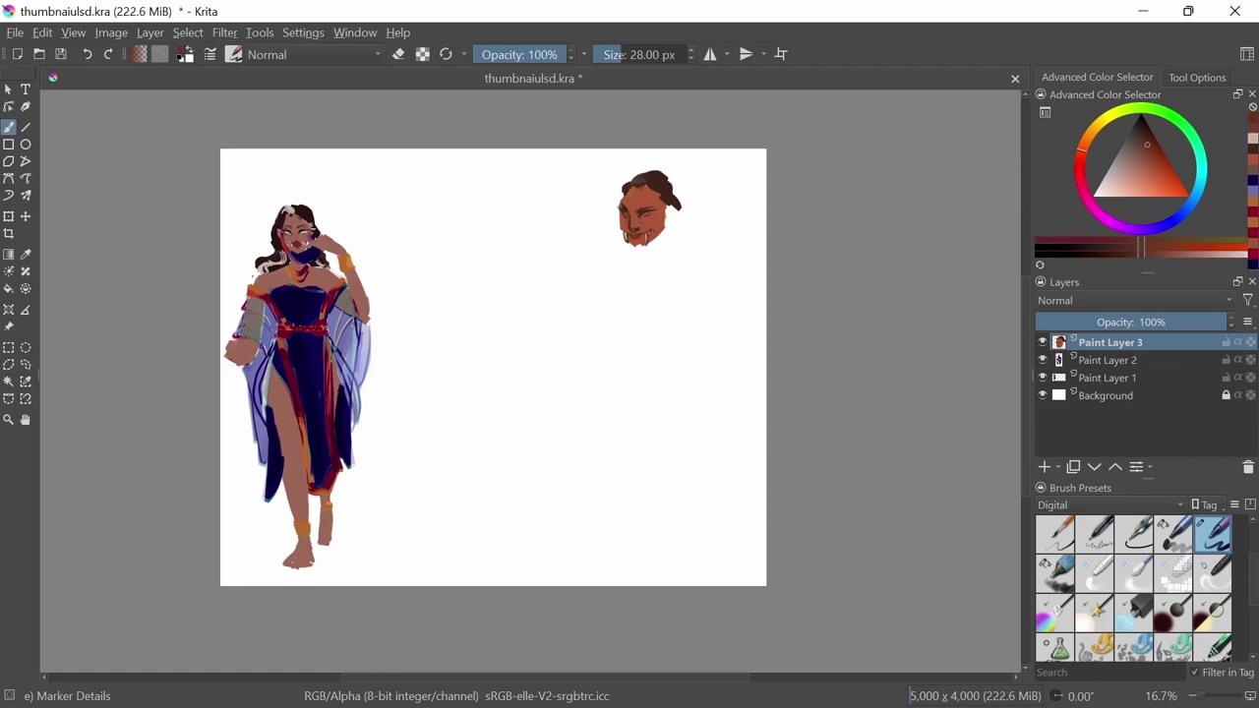
left_click(636, 237, "ctrl")
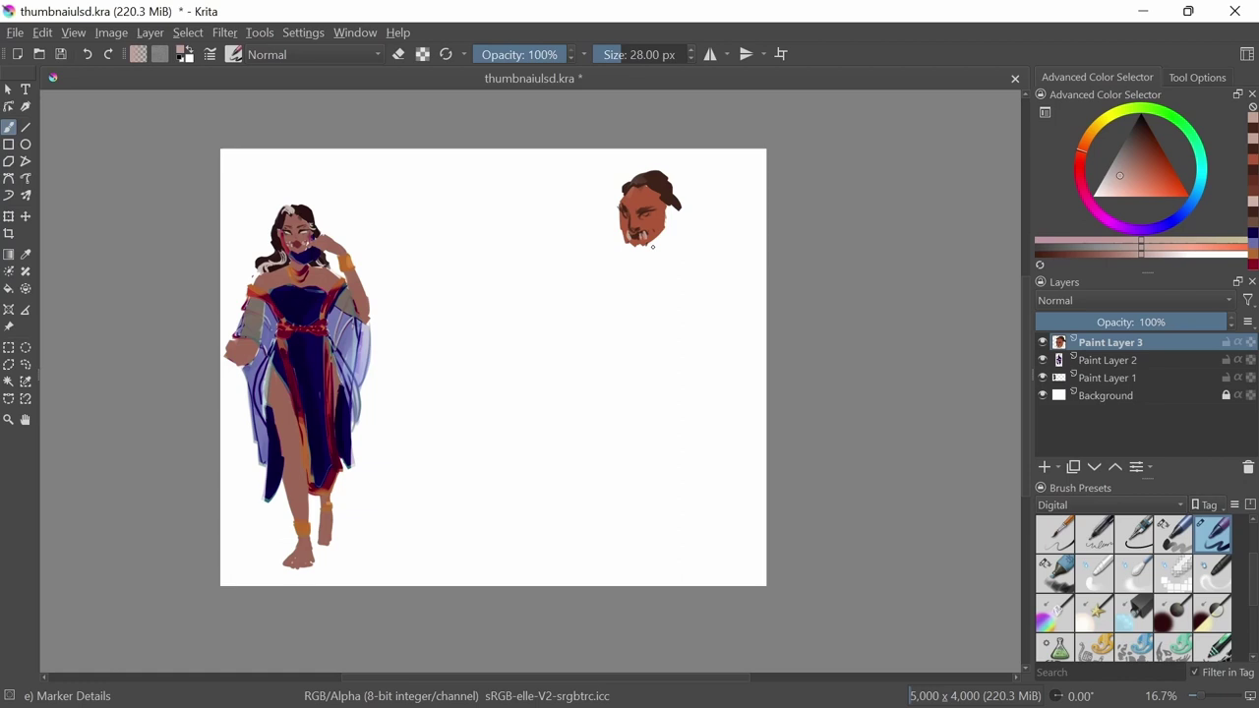
left_click(649, 182, "ctrl")
left_click_drag(667, 204, 689, 222)
left_click(649, 211, "ctrl")
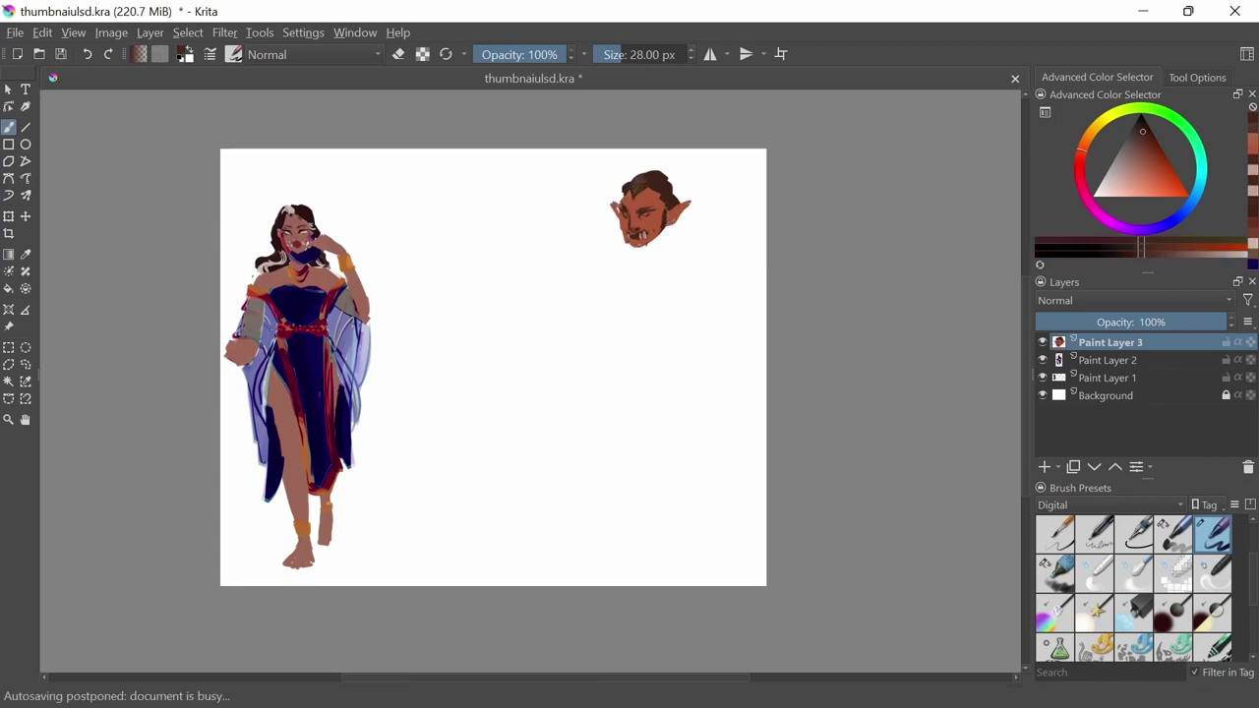
left_click(676, 208, "ctrl")
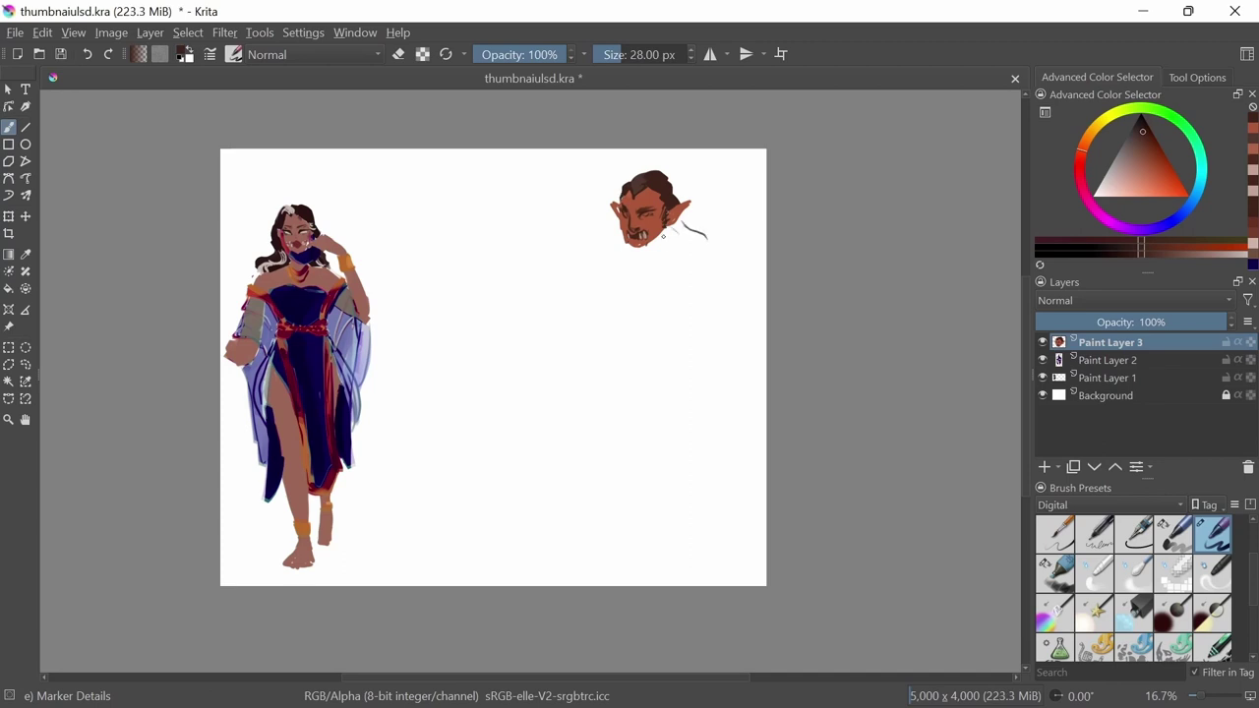
Try broad skin-brown marker strokes below the head, then undo them.
left_click(663, 234, "ctrl")
key("slash")
left_click_drag(718, 246, 666, 272)
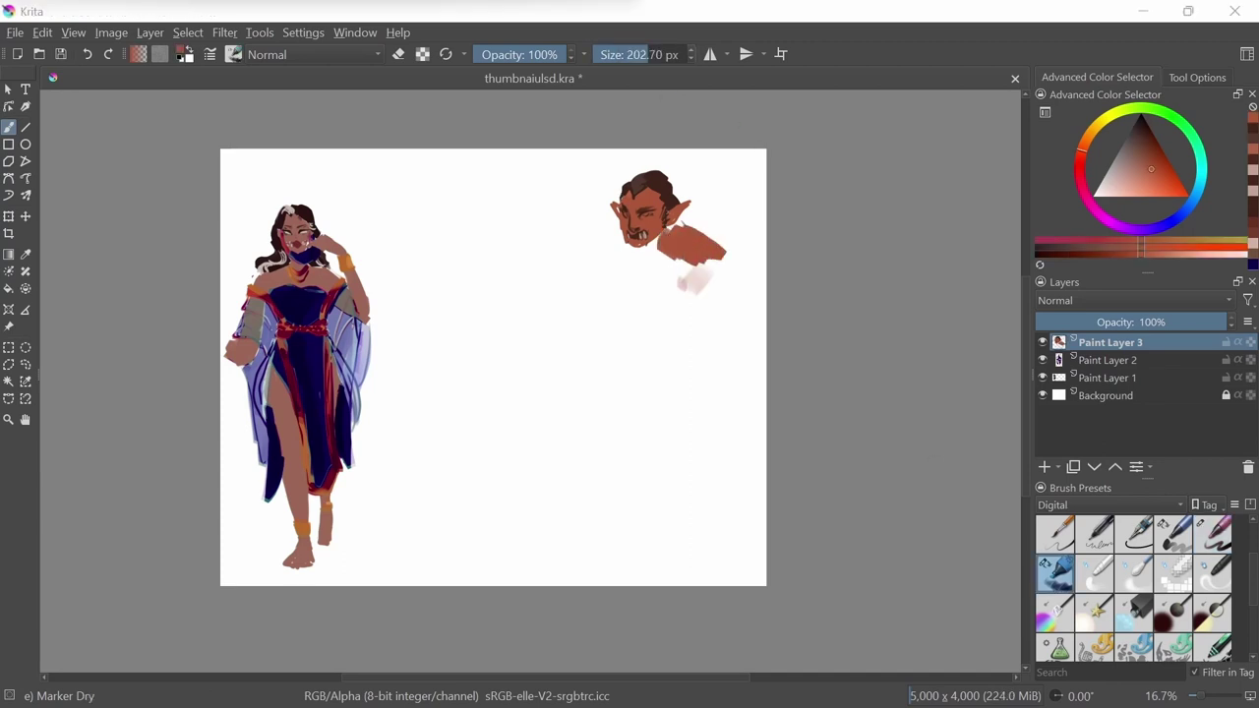
left_click_drag(694, 278, 629, 290)
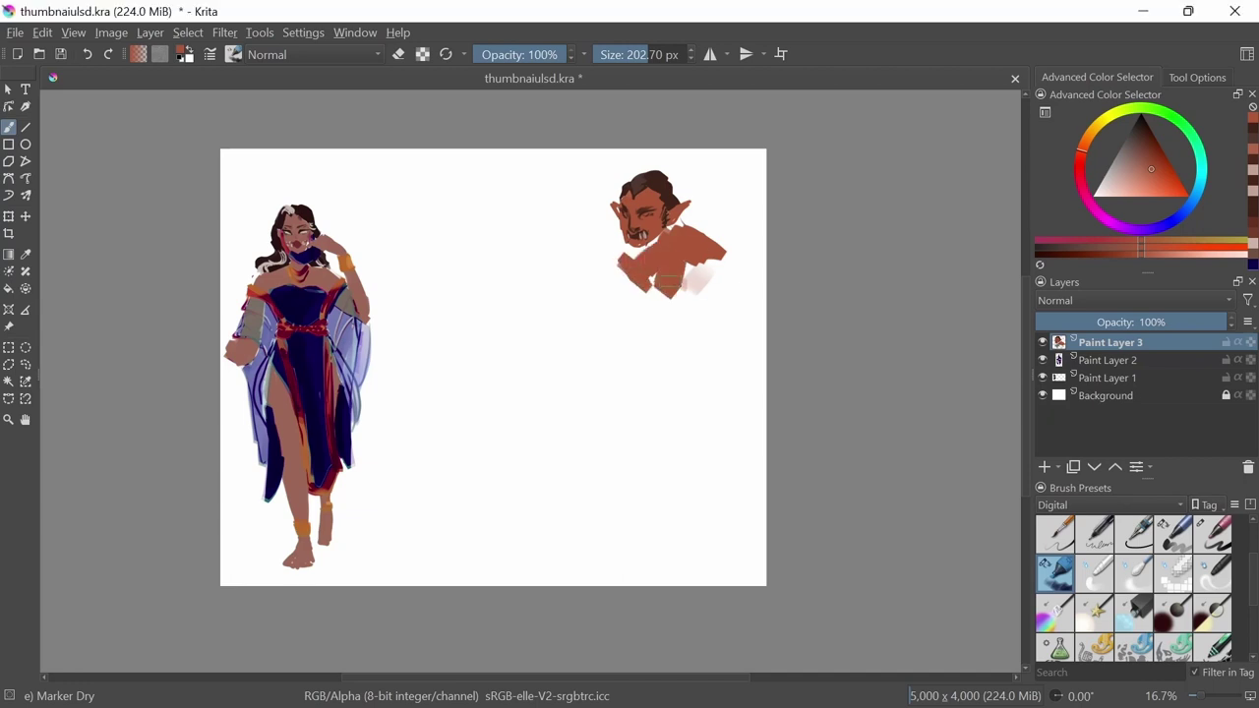
key("ctrl+z")
key("ctrl+z")
key("bracketleft")
Block in the torso and body below the head in skin and brown tones.
key("e")
mouse_move(693, 259)
left_mouse_down()
mouse_move(659, 318)
mouse_move(639, 413)
left_mouse_up()
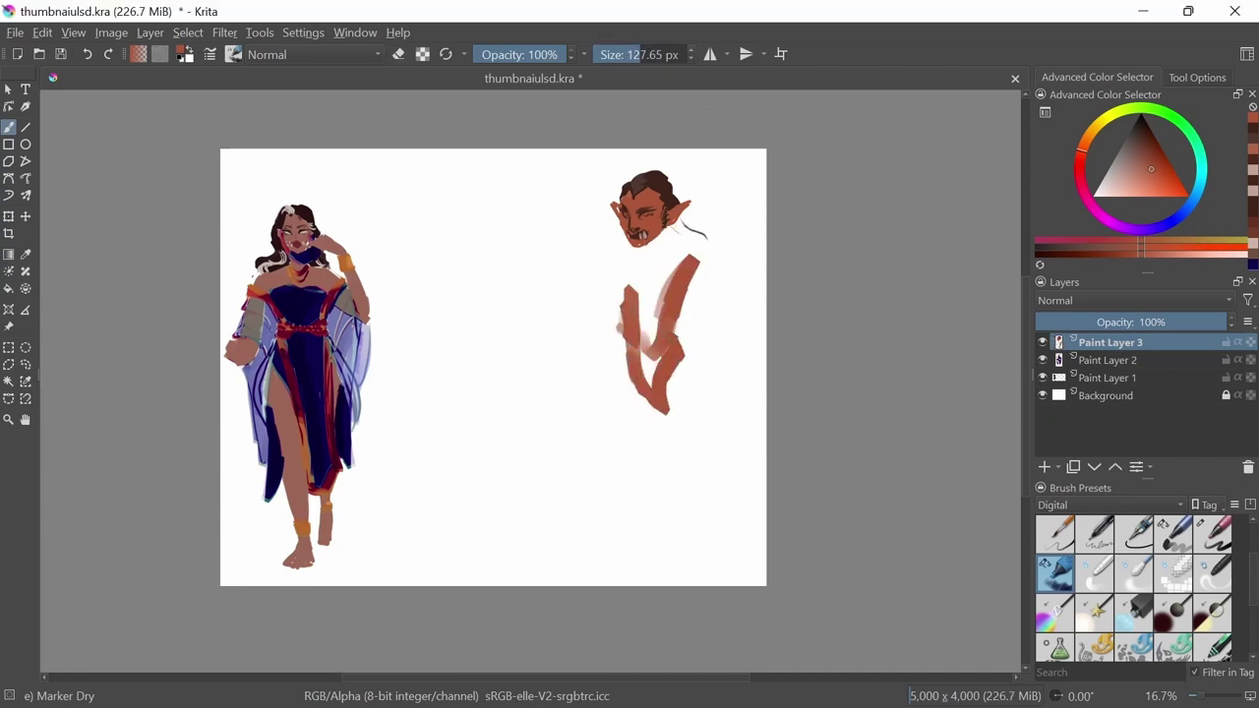
left_click_drag(688, 334, 688, 453)
left_click_drag(703, 373, 684, 462)
left_click(644, 187, "ctrl")
left_click_drag(640, 359, 649, 437)
left_click(629, 324, "ctrl")
left_click(678, 394, "ctrl")
left_click_drag(654, 334, 649, 482)
left_click_drag(610, 267, 639, 344)
mouse_move(689, 295)
left_mouse_down()
mouse_move(649, 352)
mouse_move(669, 472)
left_mouse_up()
Move and enlarge the new figure down and to the right.
key("ctrl+t")
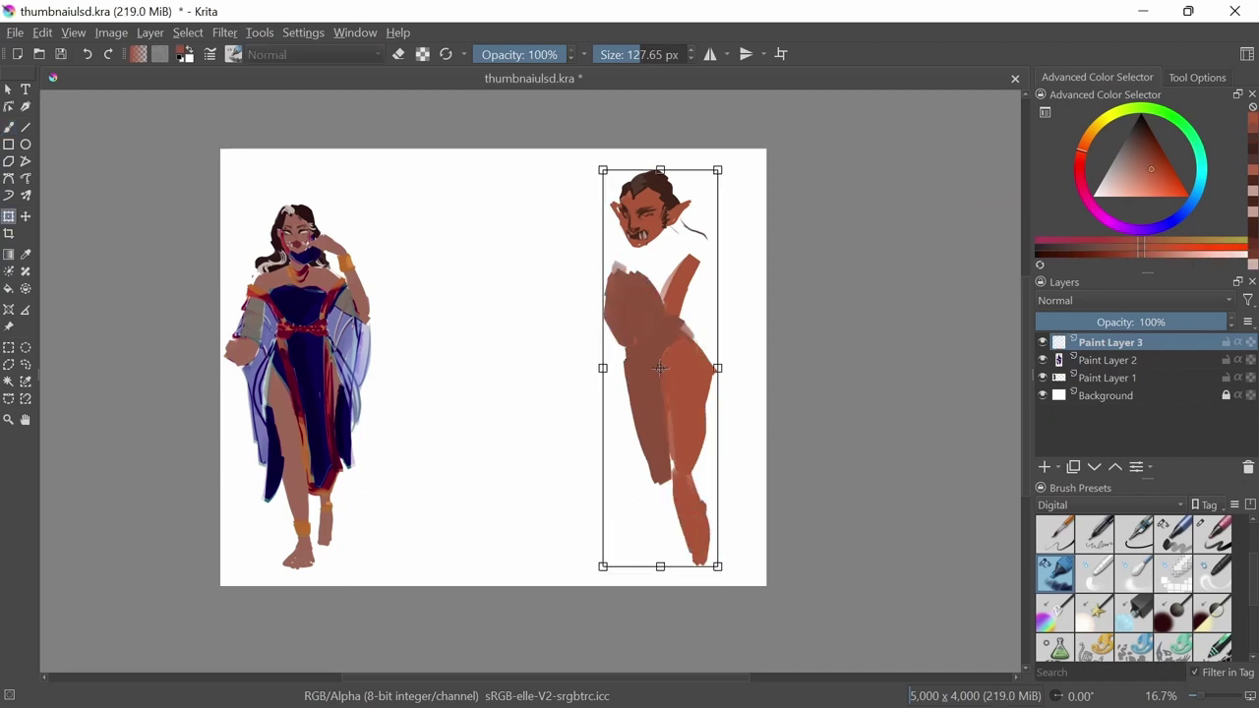
mouse_move(662, 331)
left_mouse_down()
mouse_move(676, 339)
mouse_move(708, 457)
left_mouse_up()
key("Return")
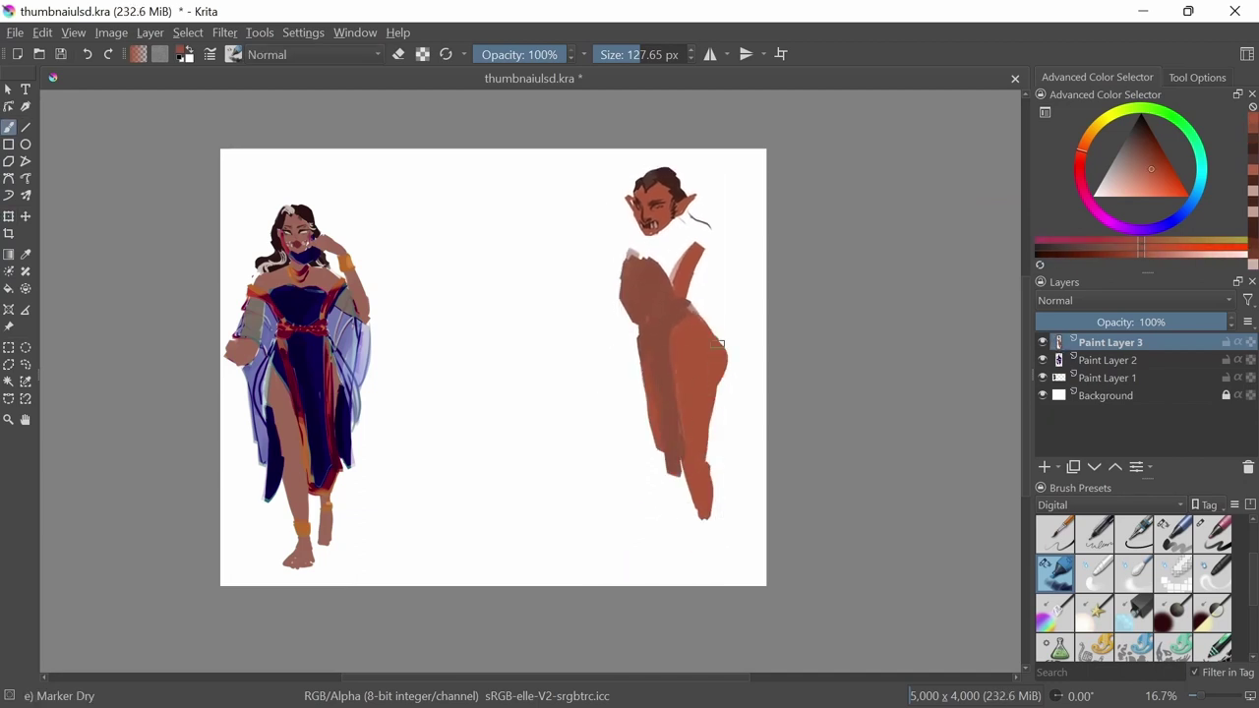
Paint a raised arm near the chin, the neck and chest, and the rear leg to the foot.
left_click(1213, 534)
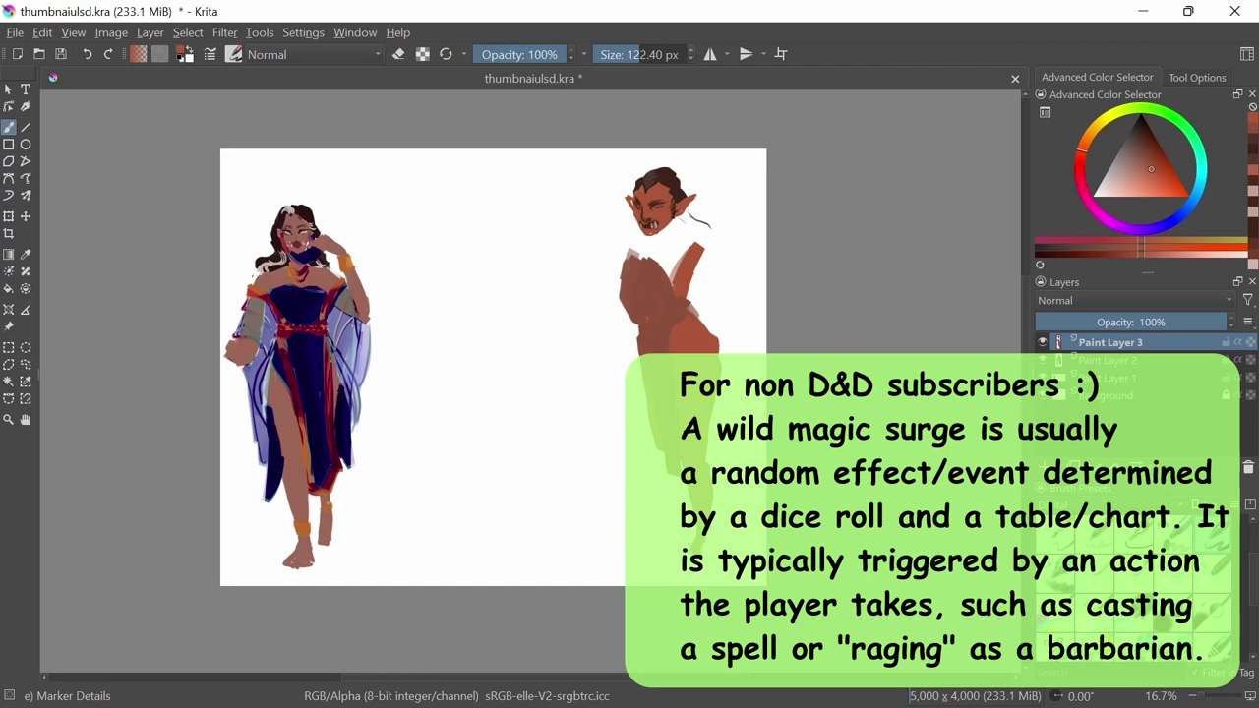
left_click_drag(680, 258, 670, 269)
mouse_move(675, 226)
left_mouse_down()
mouse_move(651, 268)
mouse_move(679, 273)
left_mouse_up()
left_click(658, 245, "ctrl")
left_click(659, 260, "ctrl")
left_click_drag(690, 240, 677, 264)
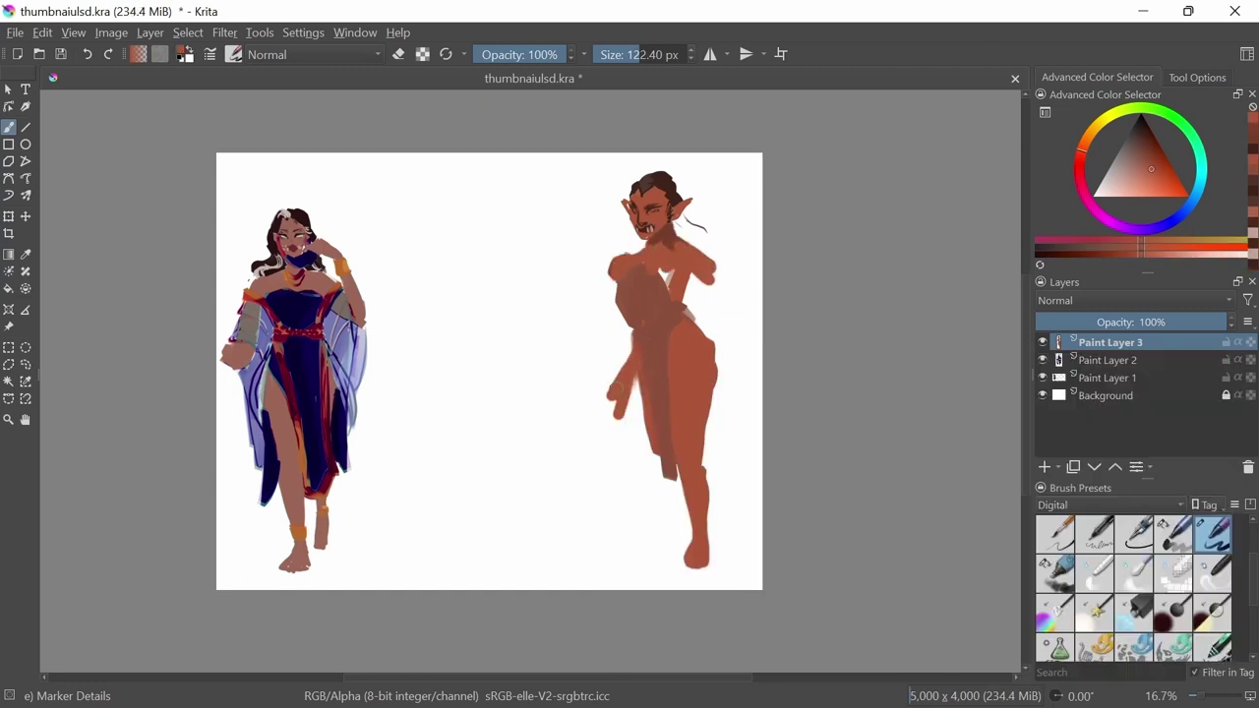
mouse_move(622, 439)
left_mouse_down()
mouse_move(603, 433)
mouse_move(583, 557)
left_mouse_up()
key("slash")
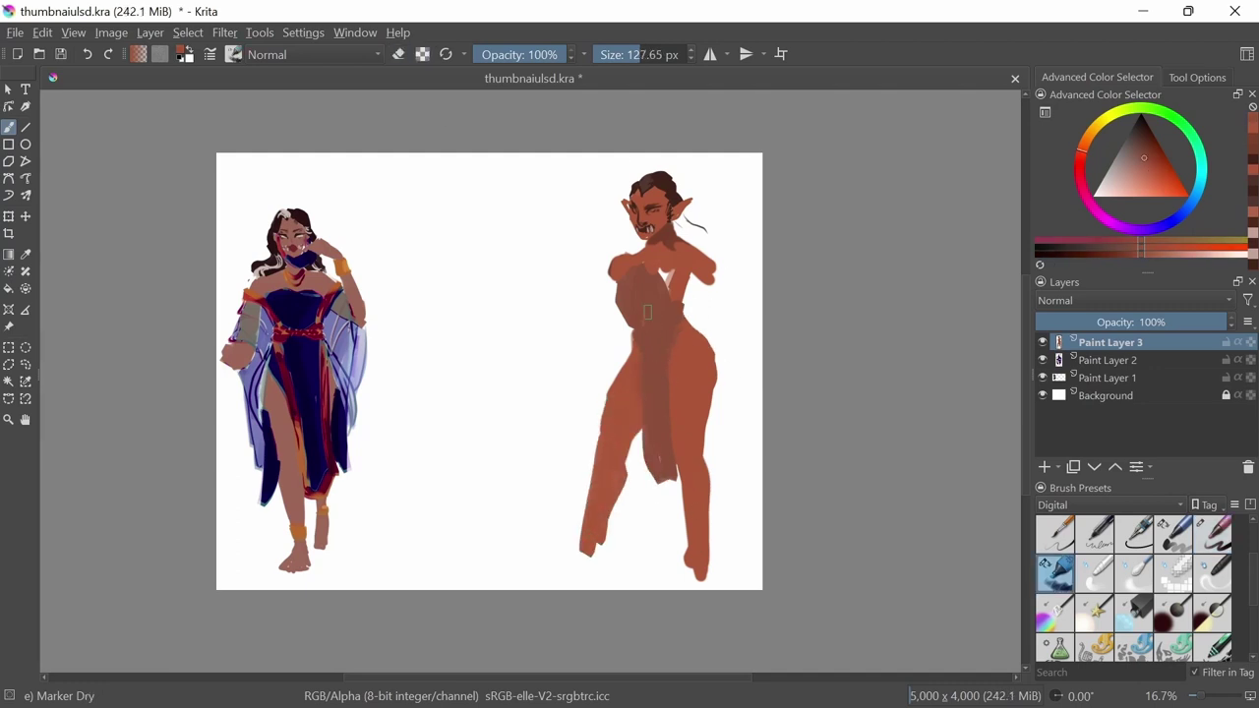
mouse_move(647, 311)
left_mouse_down()
mouse_move(689, 326)
mouse_move(688, 285)
left_mouse_up()
Shift the figure up and right and shrink it slightly.
key("ctrl+t")
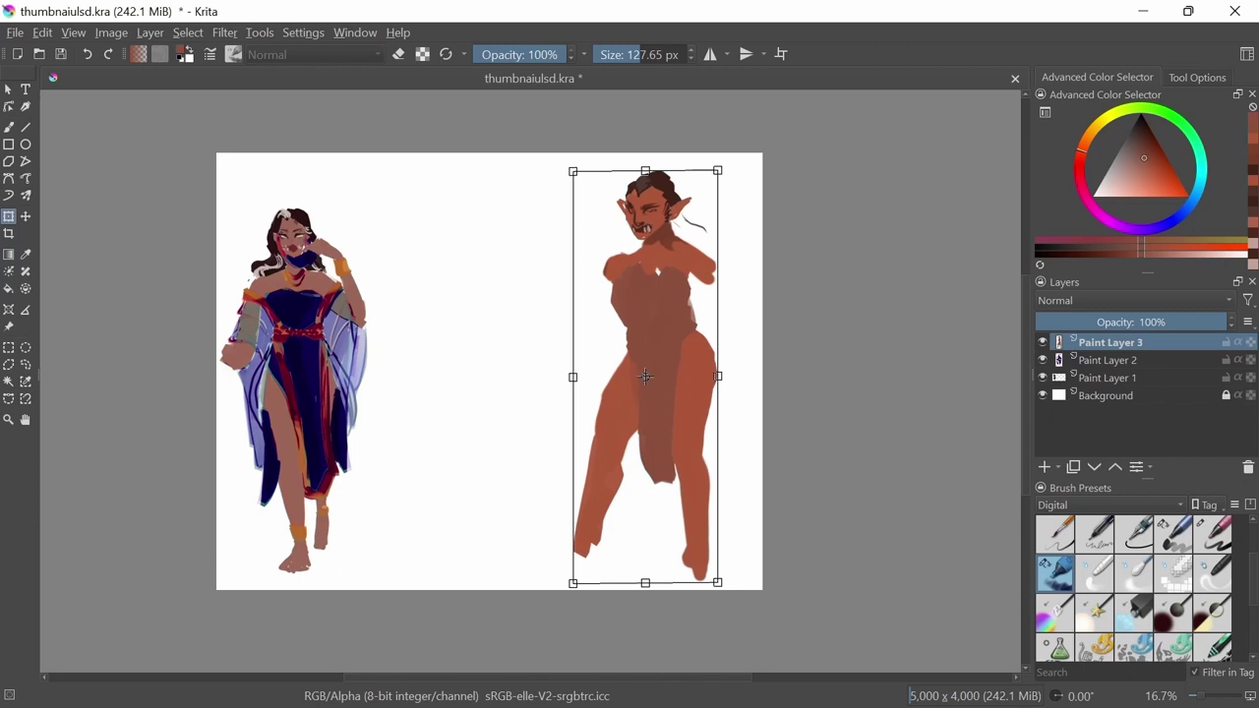
left_click_drag(693, 574, 704, 556)
key("Return")
Shade the torso and both legs in dark brown, then erase the body below the shoulders.
key("slash")
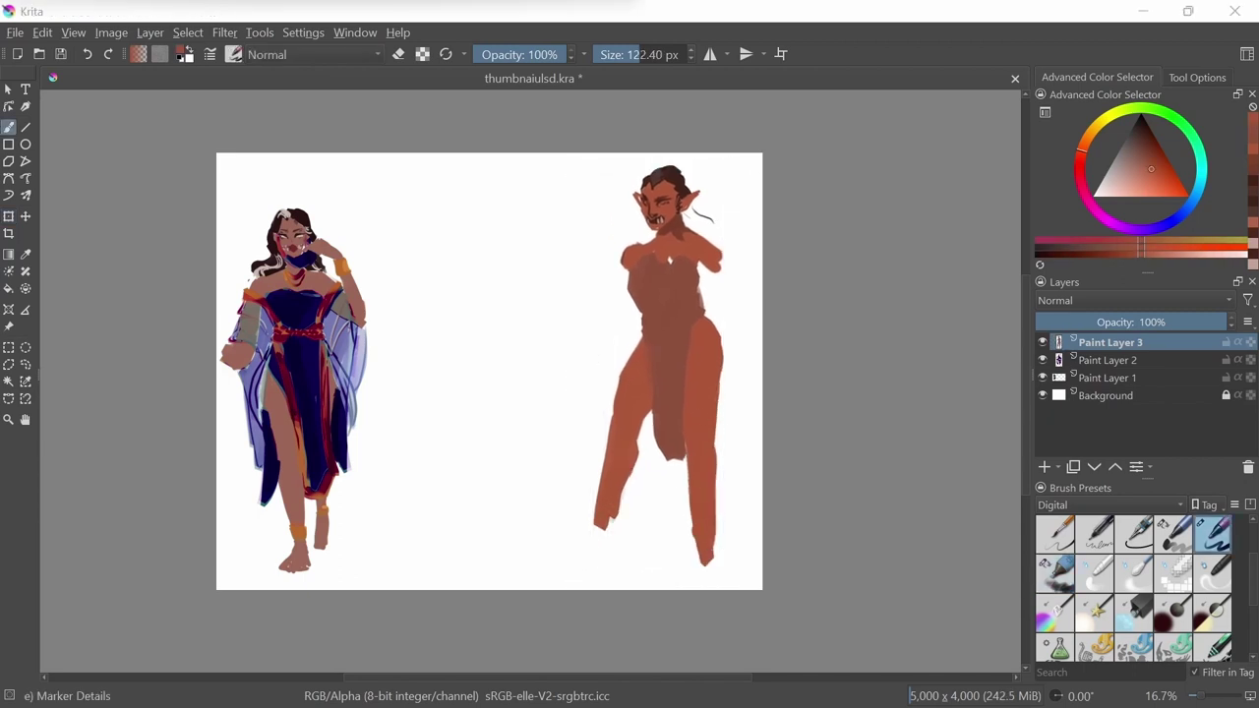
left_click_drag(637, 349, 613, 421)
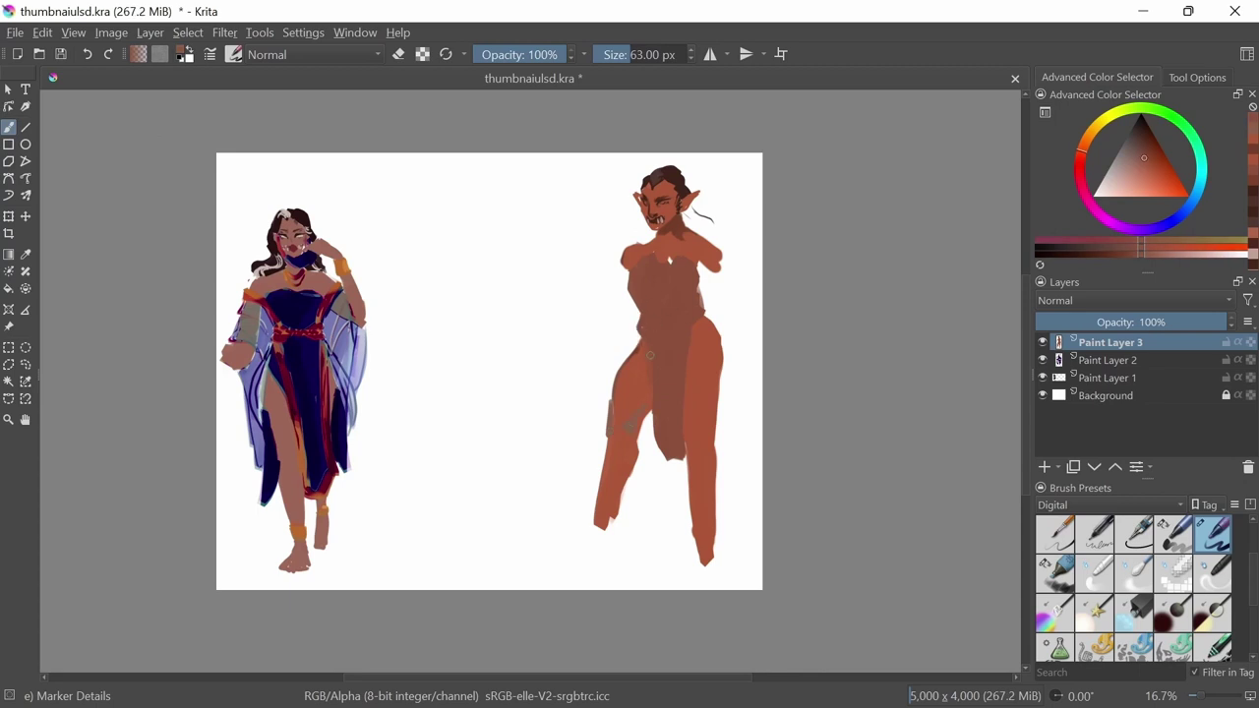
left_click(641, 325, "ctrl")
left_click_drag(649, 324, 693, 300)
left_click(647, 327, "ctrl")
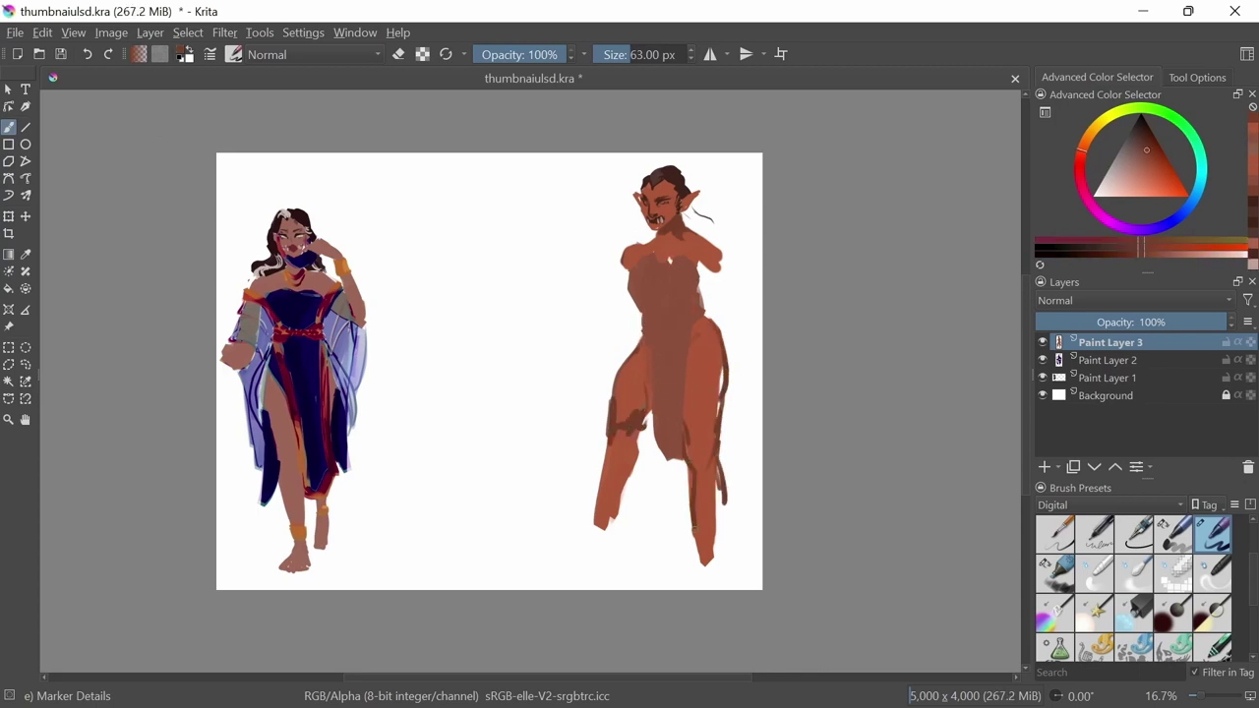
left_click_drag(722, 491, 706, 575)
left_click(669, 393, "ctrl")
left_click(620, 443, "ctrl")
left_click_drag(630, 433, 595, 536)
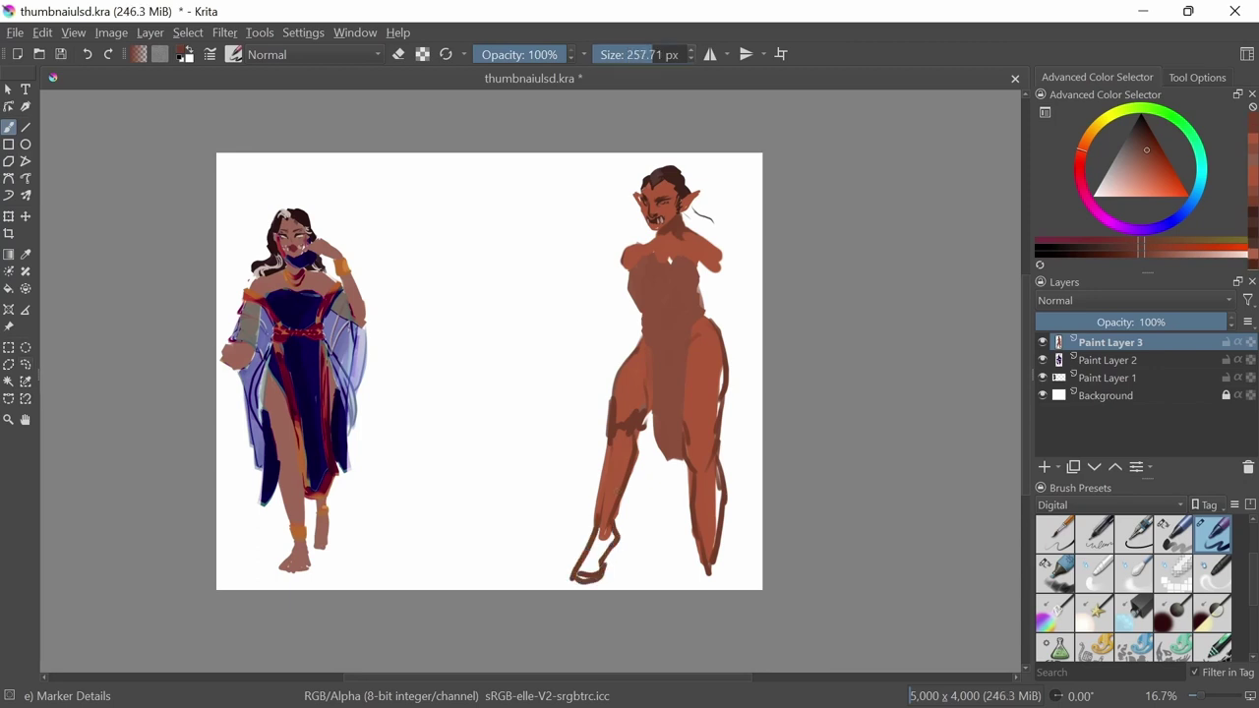
key("e")
mouse_move(702, 525)
left_mouse_down()
mouse_move(476, 249)
mouse_move(713, 425)
mouse_move(700, 296)
mouse_move(668, 285)
left_mouse_up()
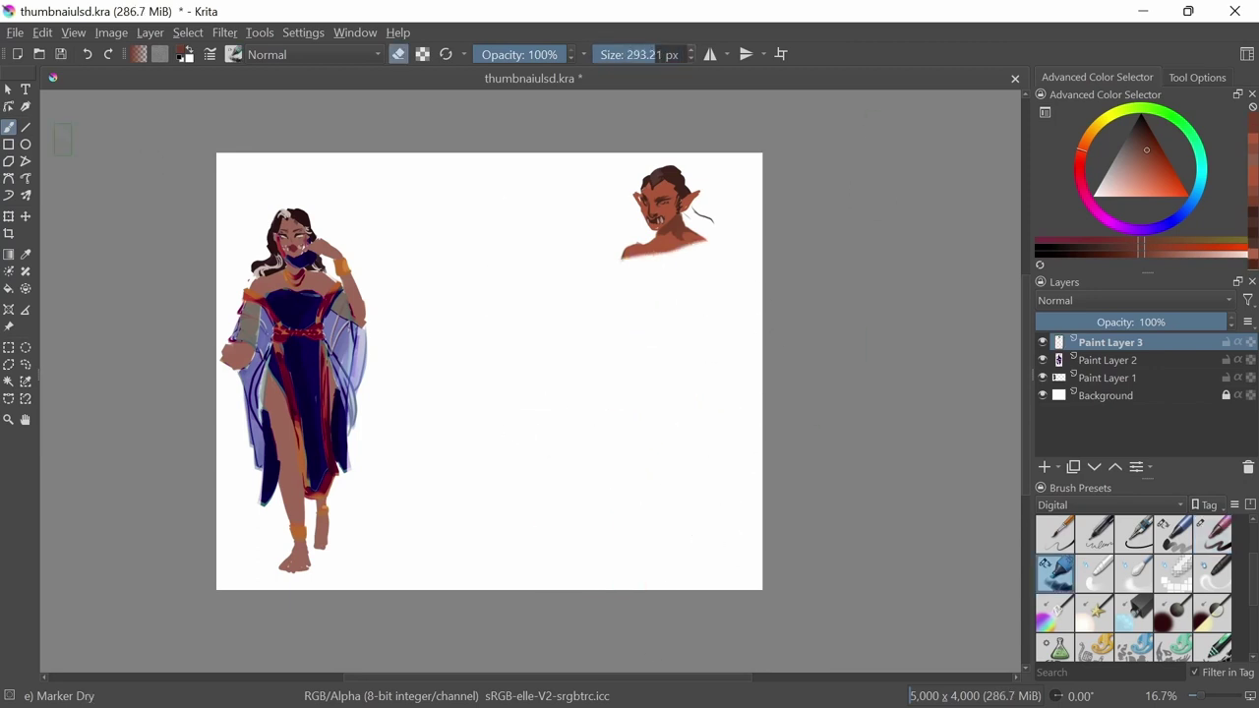
Move the remaining head up and to the left with the Transform tool.
key("e")
key("ctrl+t")
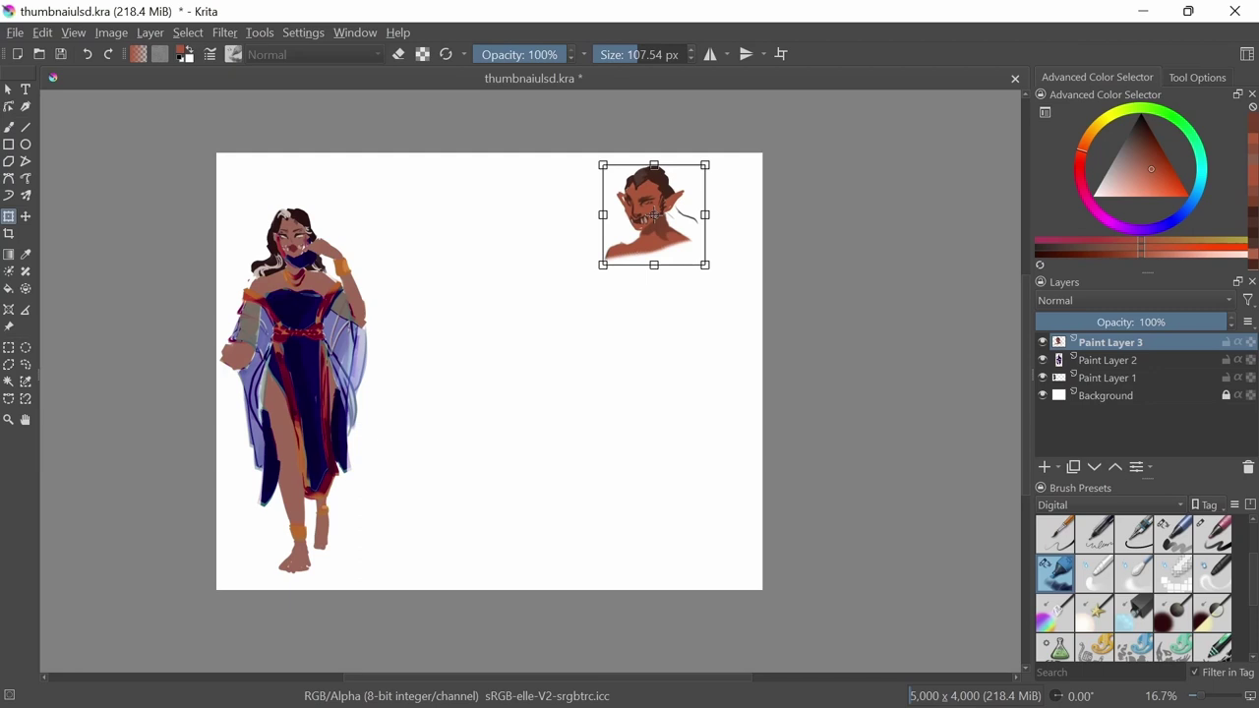
left_click_drag(667, 211, 646, 200)
key("b")
Paint a reddish arm down the right side and a torso below the shoulders.
left_click_drag(689, 238, 704, 320)
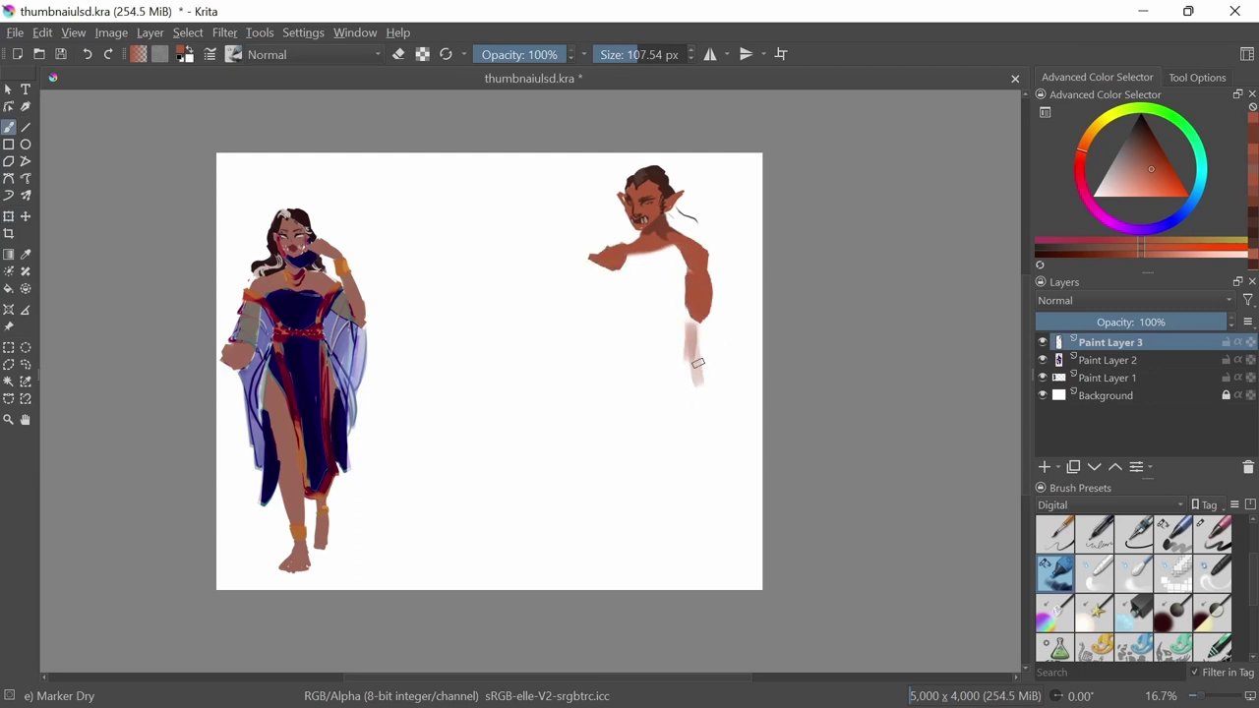
mouse_move(628, 316)
left_mouse_down()
mouse_move(676, 364)
mouse_move(602, 462)
left_mouse_up()
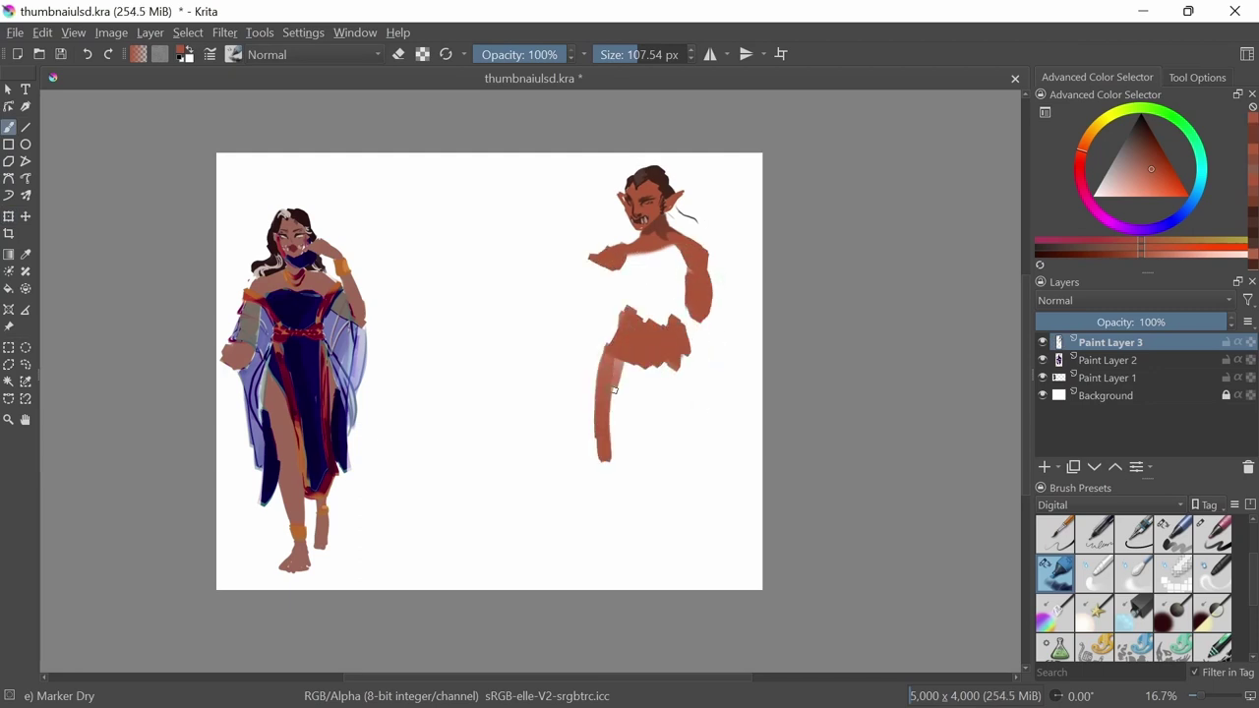
left_click_drag(688, 356, 698, 474)
key("ctrl+z")
key("ctrl+z")
key("k")
Add a broad dark brown loincloth patch with a skin-toned lower body and left leg.
mouse_move(609, 346)
left_mouse_down()
mouse_move(636, 391)
mouse_move(634, 432)
mouse_move(649, 438)
left_mouse_up()
key("]")
key("]")
mouse_move(678, 344)
left_mouse_down()
mouse_move(648, 369)
mouse_move(687, 443)
left_mouse_up()
key("l")
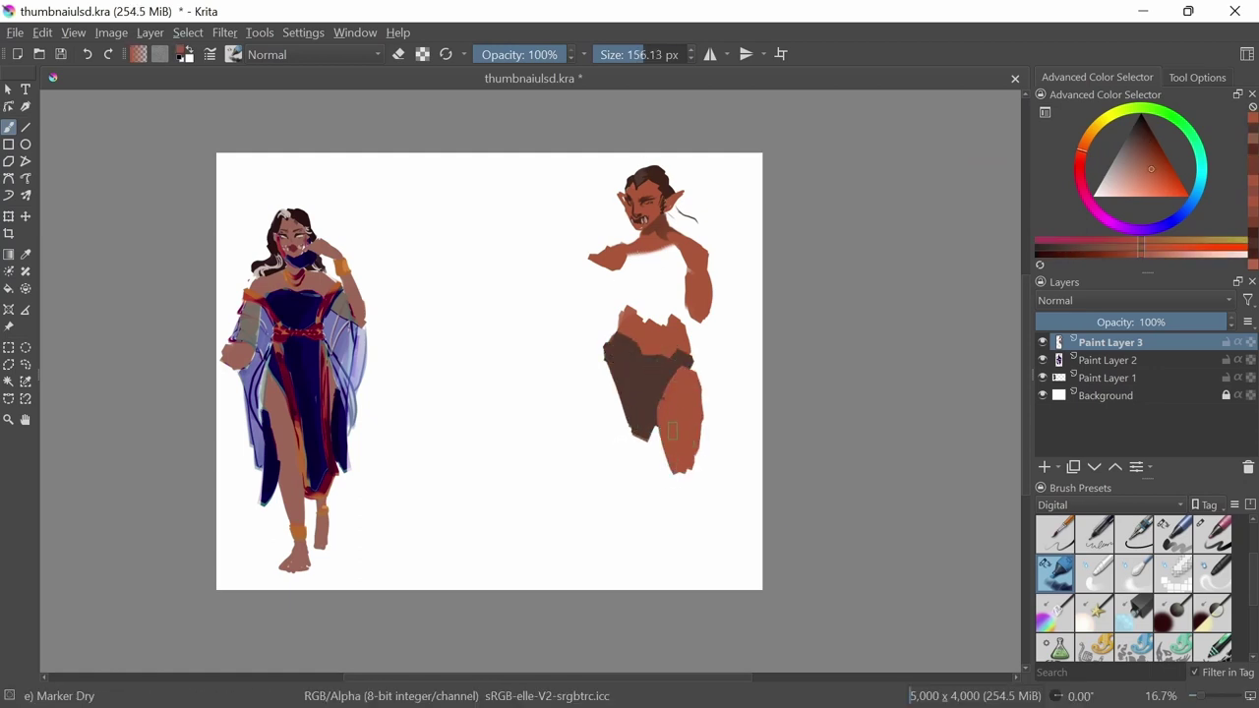
left_click_drag(595, 354, 605, 423)
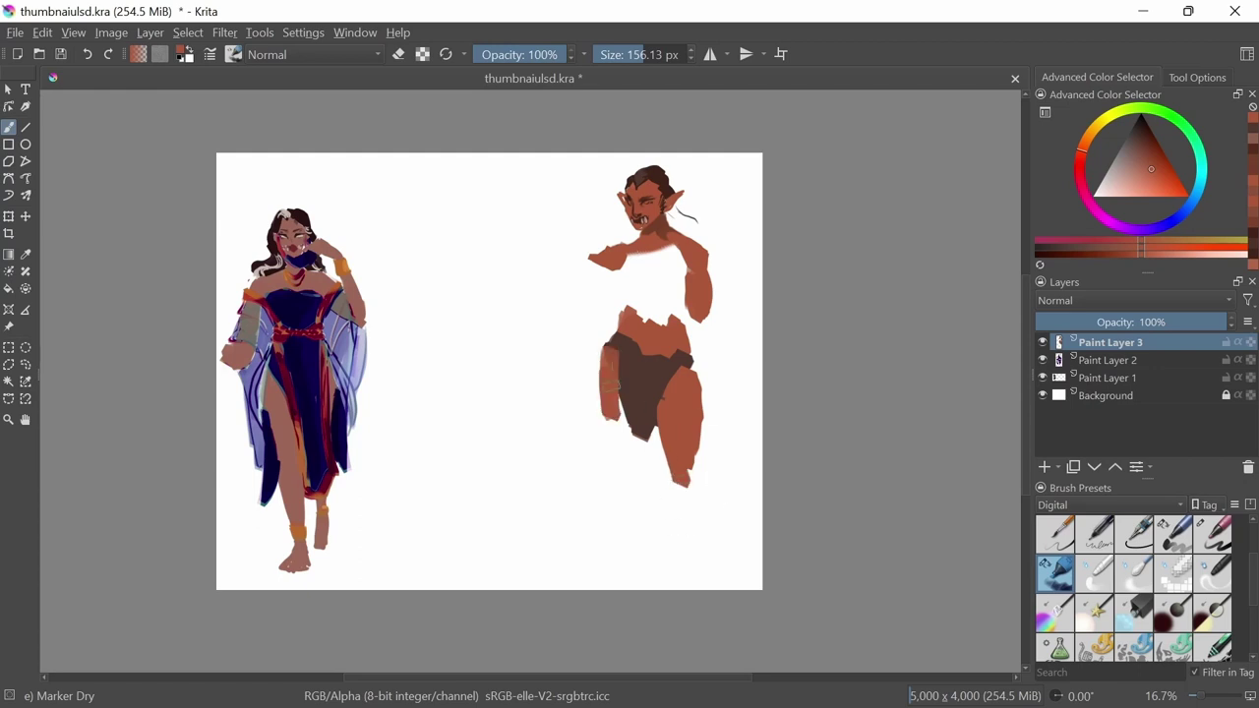
mouse_move(609, 325)
left_mouse_down()
mouse_move(595, 413)
mouse_move(678, 344)
left_mouse_up()
left_click_drag(600, 418, 614, 511)
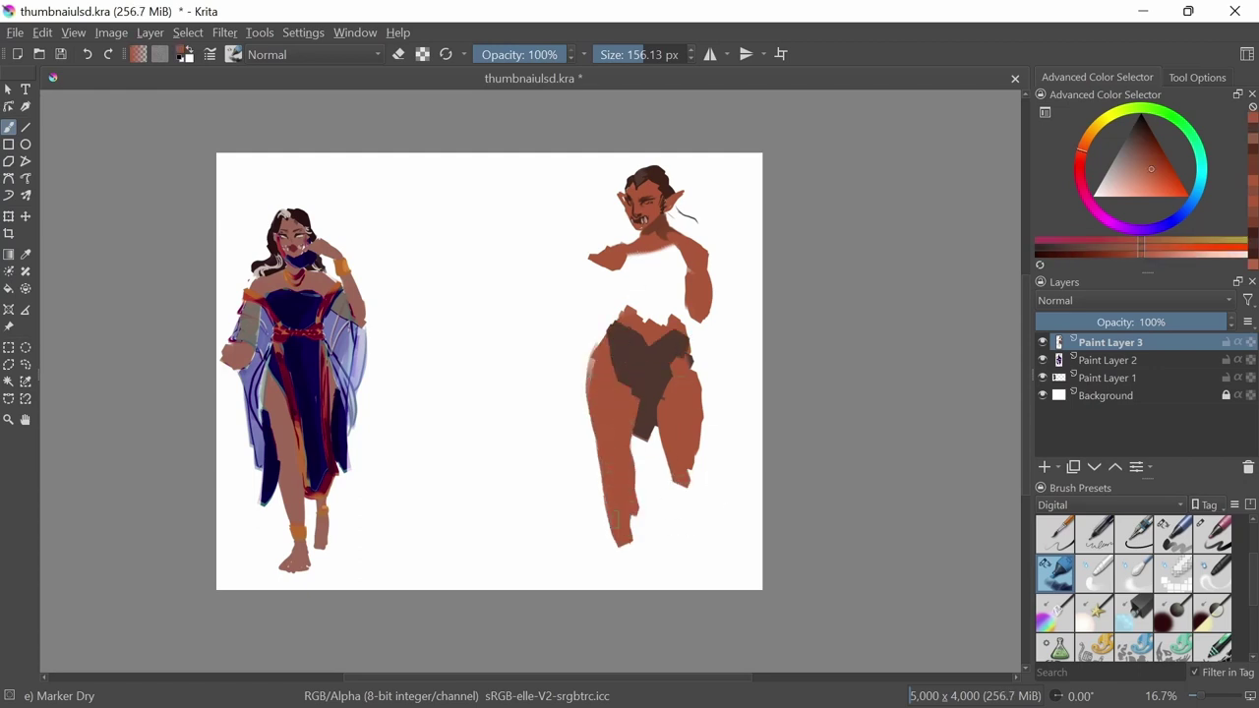
Compress the figure, widen the right leg with a foot, and lengthen the loincloth.
key("ctrl+t")
key("Return")
mouse_move(667, 554)
left_mouse_down()
mouse_move(667, 511)
mouse_move(631, 546)
left_mouse_up()
left_click(1213, 534)
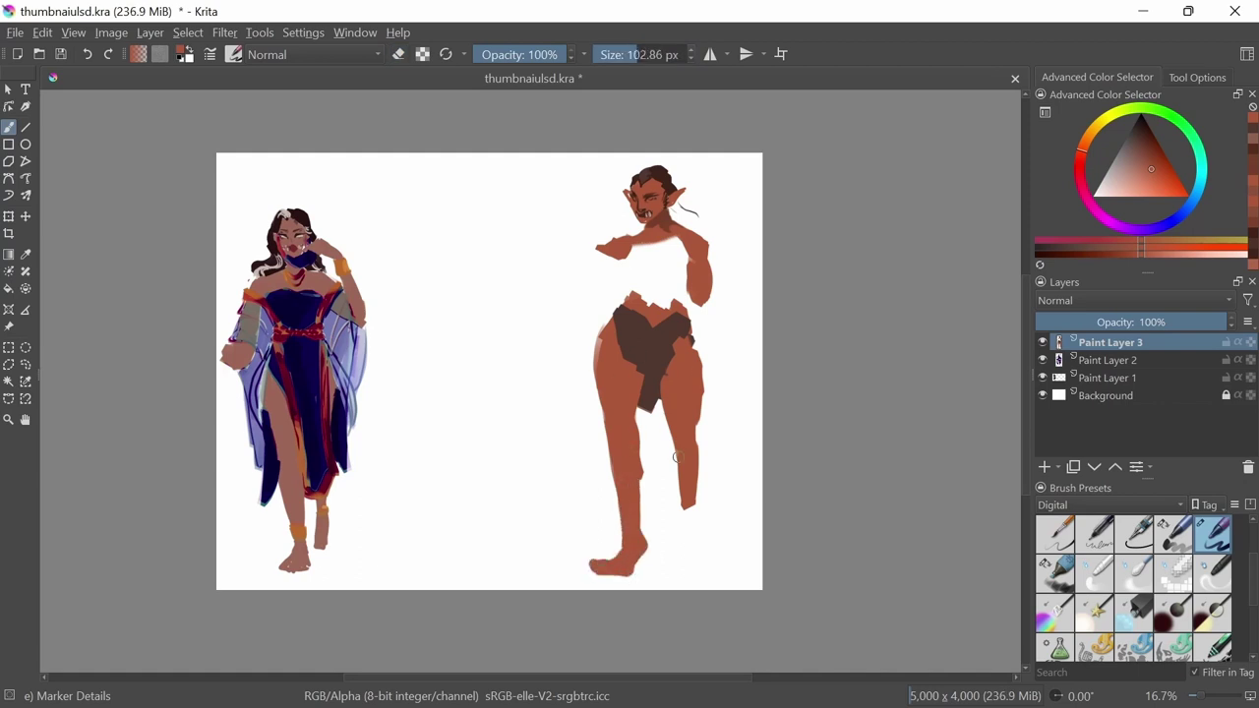
left_click_drag(702, 529, 700, 568)
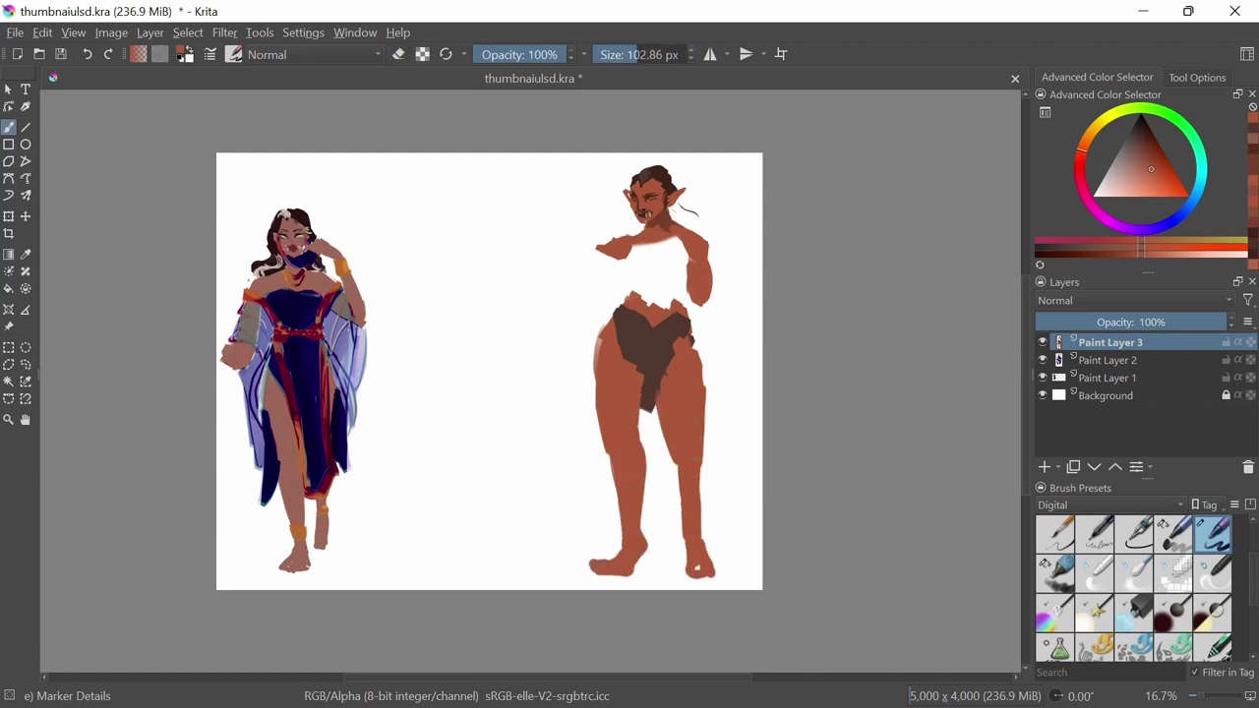
mouse_move(662, 378)
left_mouse_down()
mouse_move(657, 511)
mouse_move(669, 370)
left_mouse_up()
Paint a dark top across the chest and a raised, bent arm with a fist.
left_click(651, 324, "ctrl")
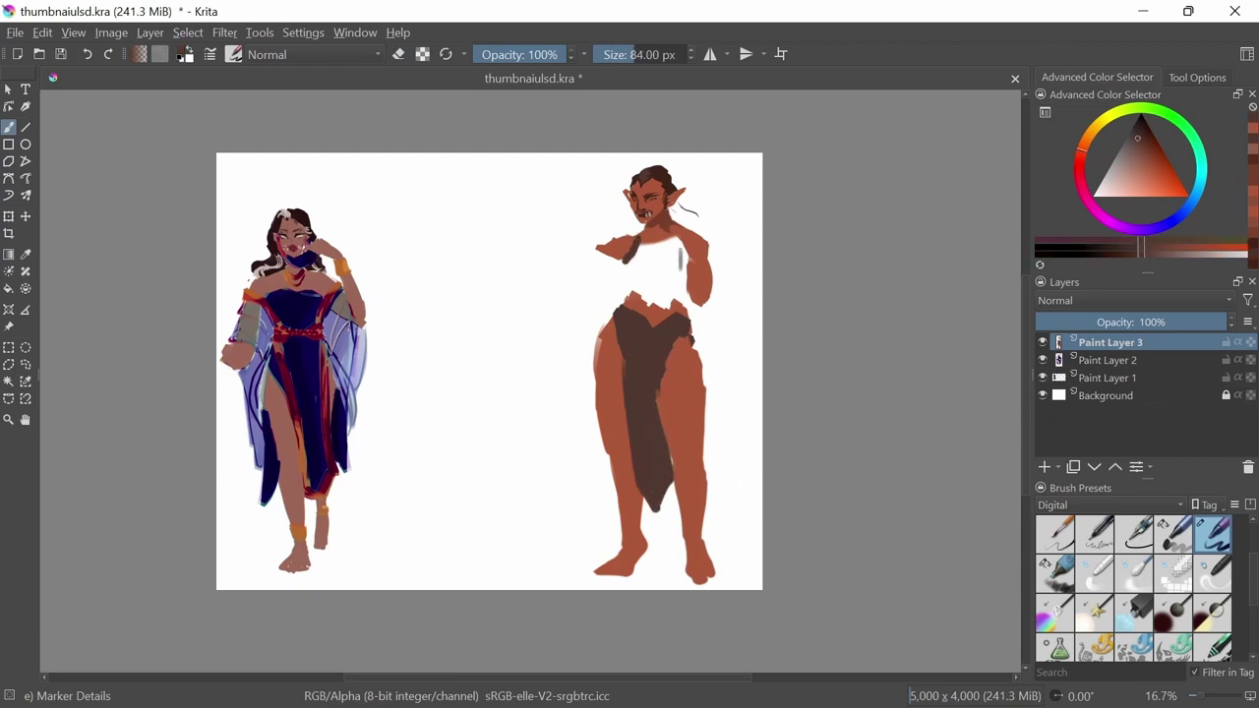
key("slash")
mouse_move(621, 248)
left_mouse_down()
mouse_move(654, 285)
mouse_move(681, 253)
mouse_move(686, 283)
mouse_move(635, 295)
left_mouse_up()
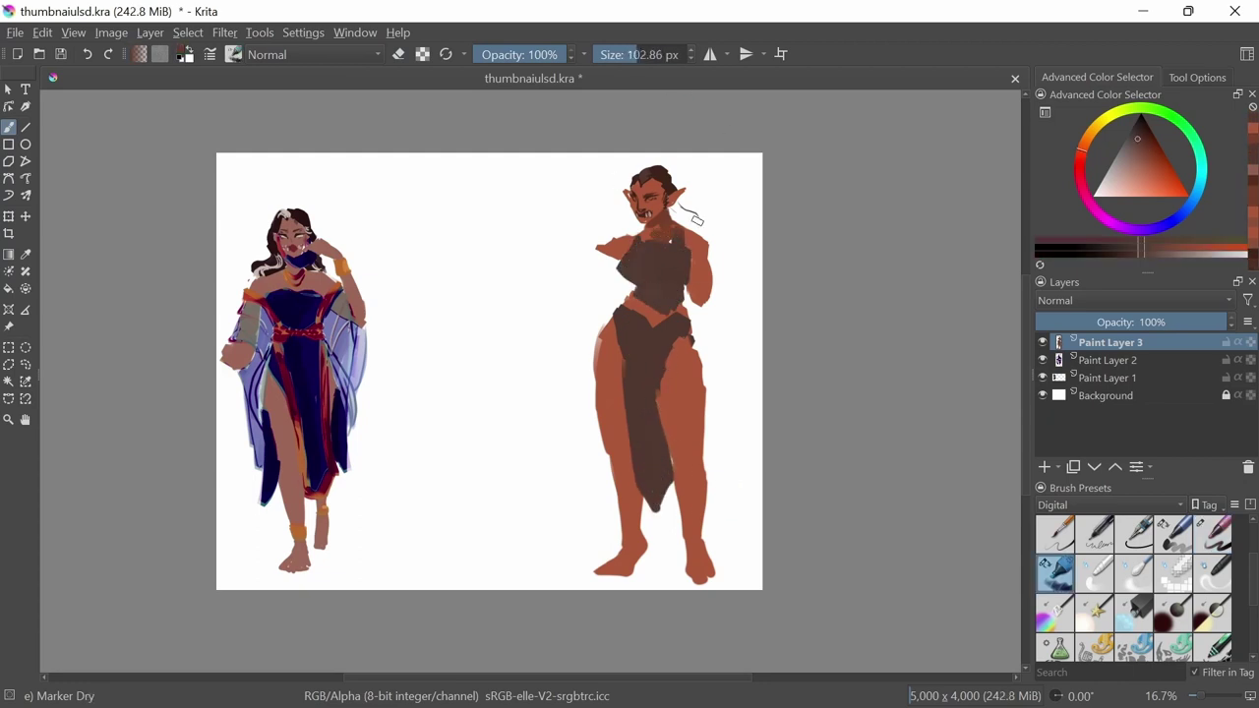
mouse_move(600, 251)
left_mouse_down()
mouse_move(580, 208)
mouse_move(566, 260)
left_mouse_up()
mouse_move(565, 258)
left_mouse_down()
mouse_move(585, 201)
mouse_move(634, 244)
mouse_move(602, 201)
left_mouse_up()
left_click(588, 241, "ctrl")
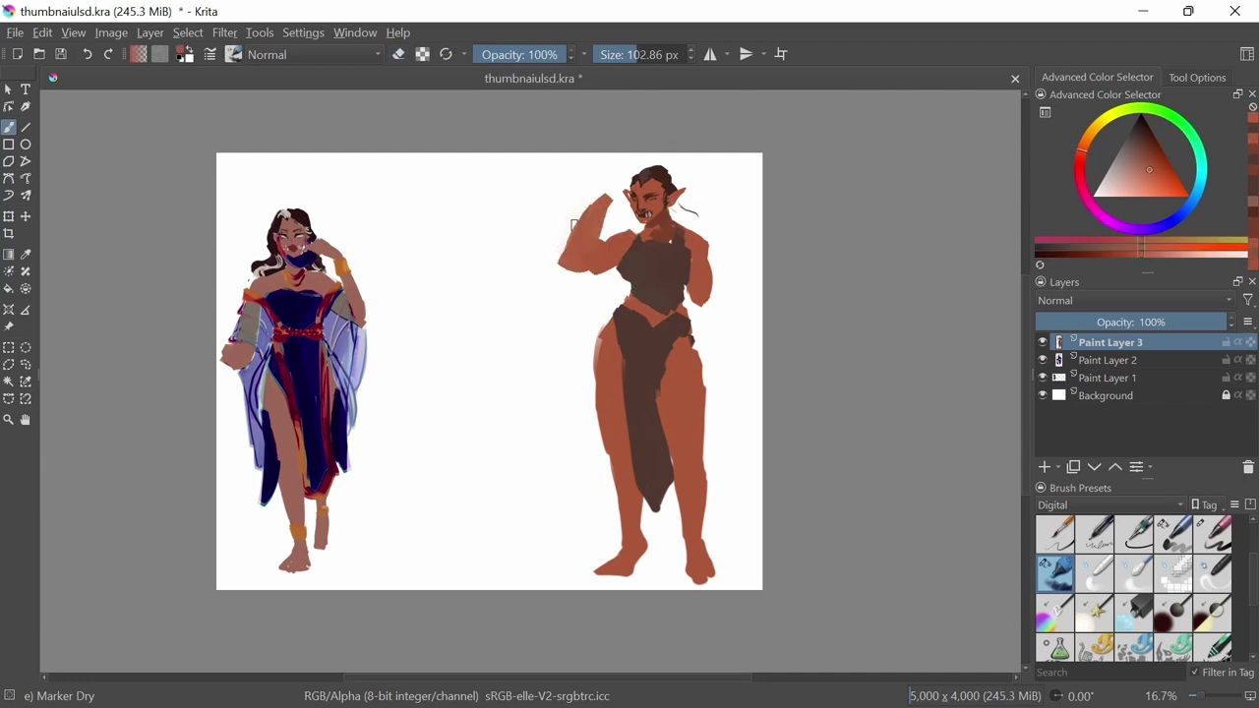
mouse_move(585, 256)
left_mouse_down()
mouse_move(615, 216)
mouse_move(637, 230)
left_mouse_up()
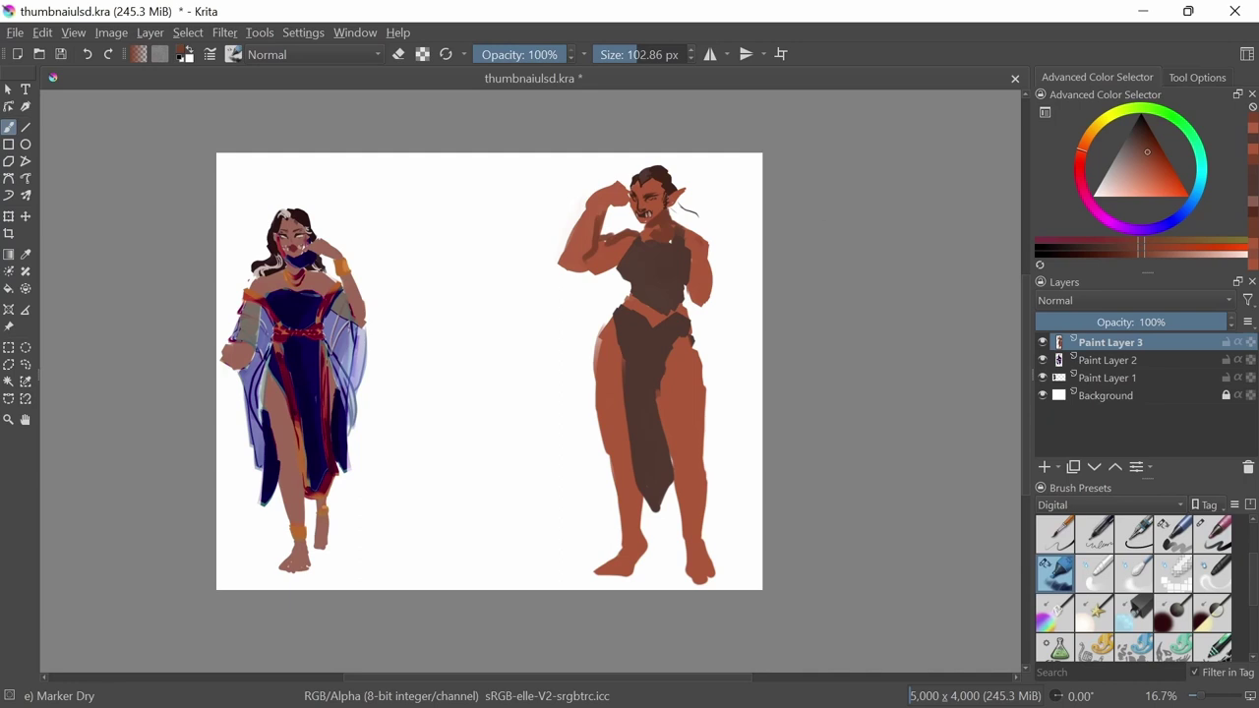
Repaint the hanging arm down to the hip and shade the lower arm in skin tones.
left_click(704, 295, "ctrl")
mouse_move(703, 295)
left_mouse_down()
mouse_move(716, 349)
mouse_move(695, 417)
mouse_move(708, 418)
left_mouse_up()
key("bracketleft")
left_click(700, 379, "ctrl")
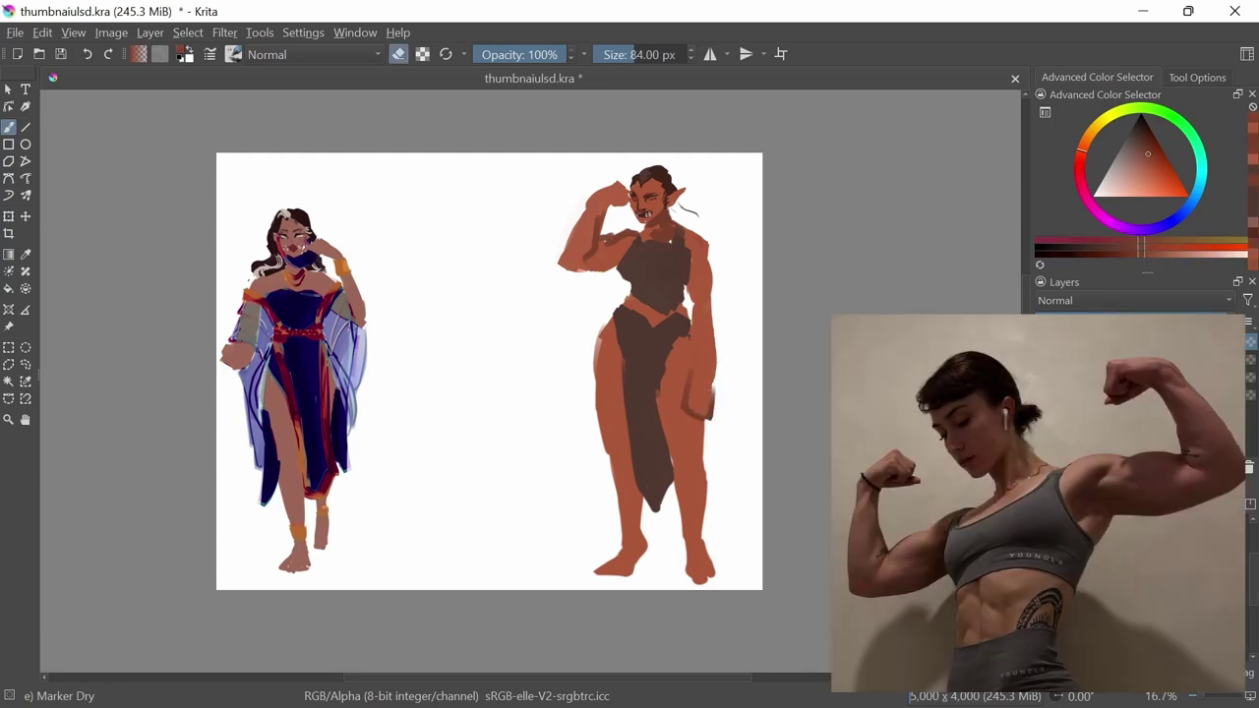
key("e")
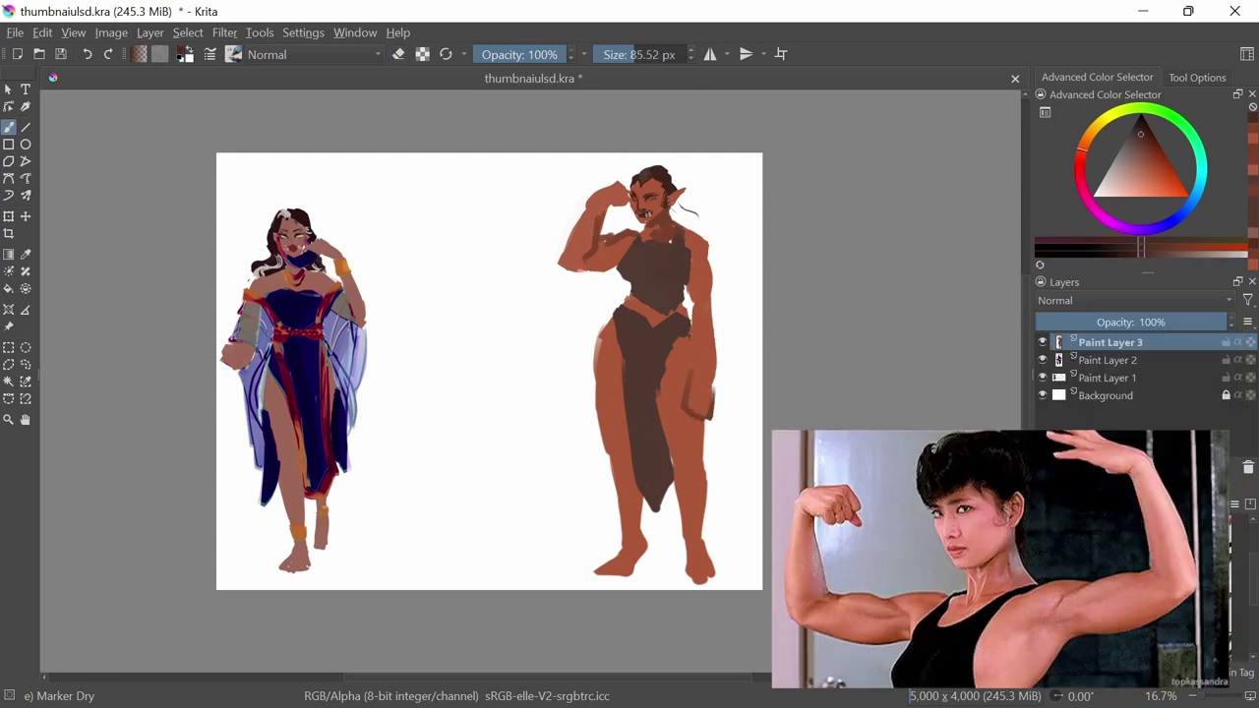
key("bracketleft")
Lengthen the dark hair and add dark face detail with a smaller brush.
mouse_move(641, 232)
left_mouse_down()
mouse_move(635, 221)
mouse_move(699, 208)
left_mouse_up()
left_click_drag(671, 183, 678, 174)
left_click(688, 226, "ctrl")
key("bracketleft")
left_click_drag(627, 227, 639, 209)
left_click(649, 246, "ctrl")
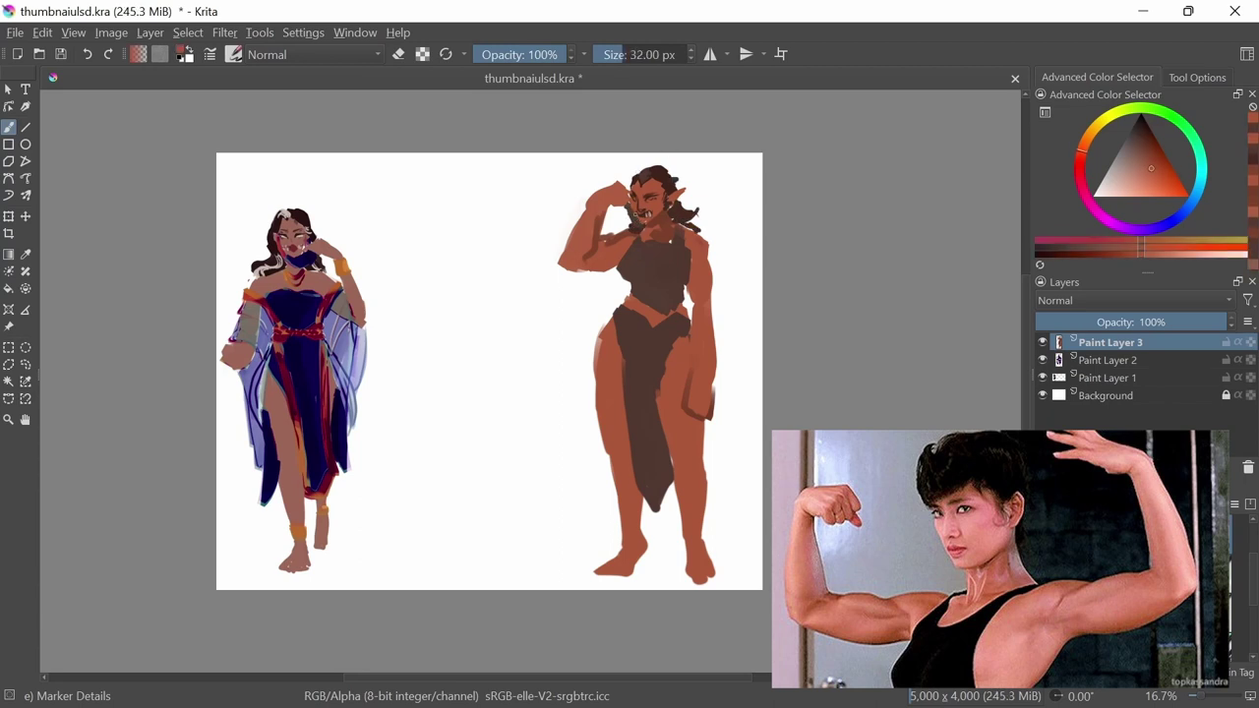
left_click(691, 177, "ctrl")
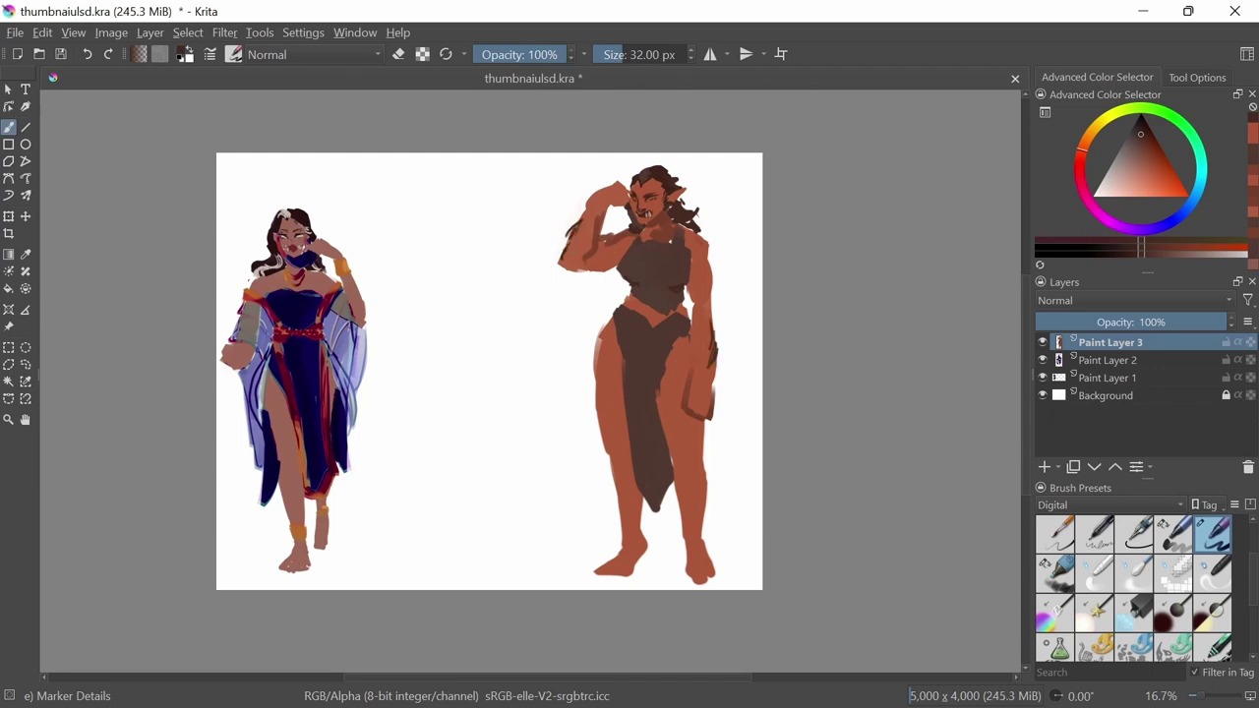
Add dark strokes along the torso's right side, near the left arm and on the leg.
left_click_drag(694, 307, 696, 380)
left_click_drag(628, 283, 604, 301)
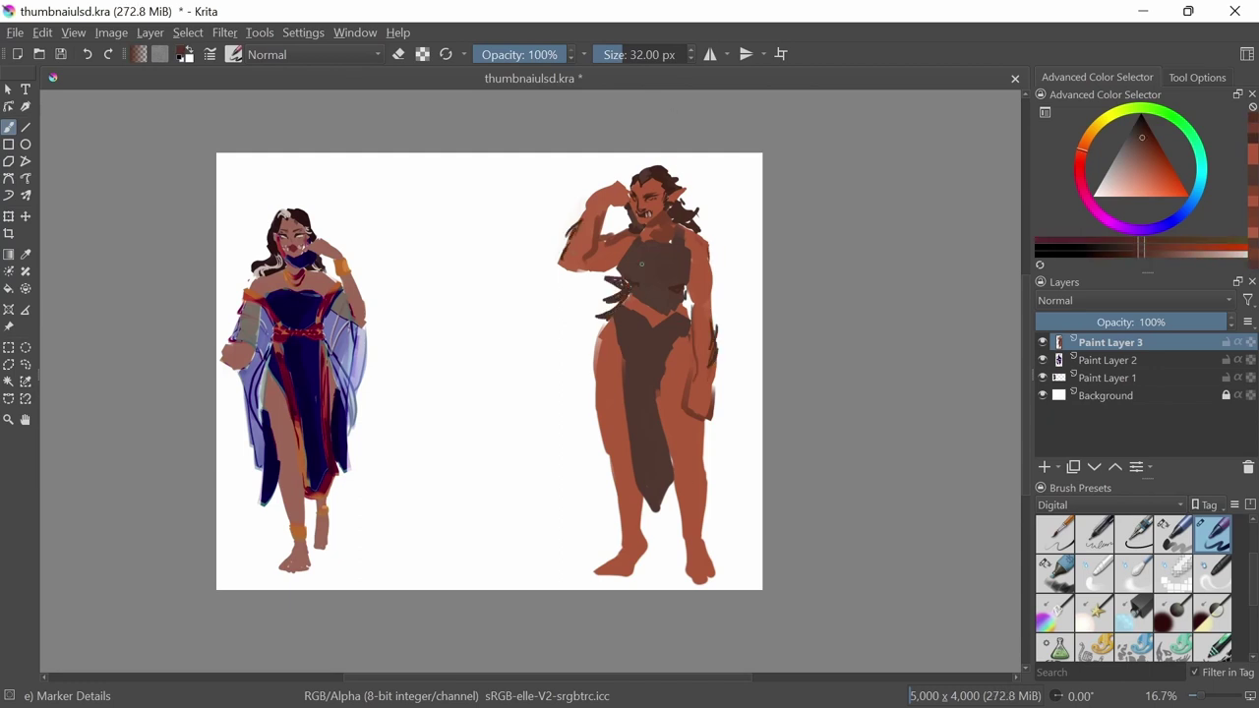
key("slash")
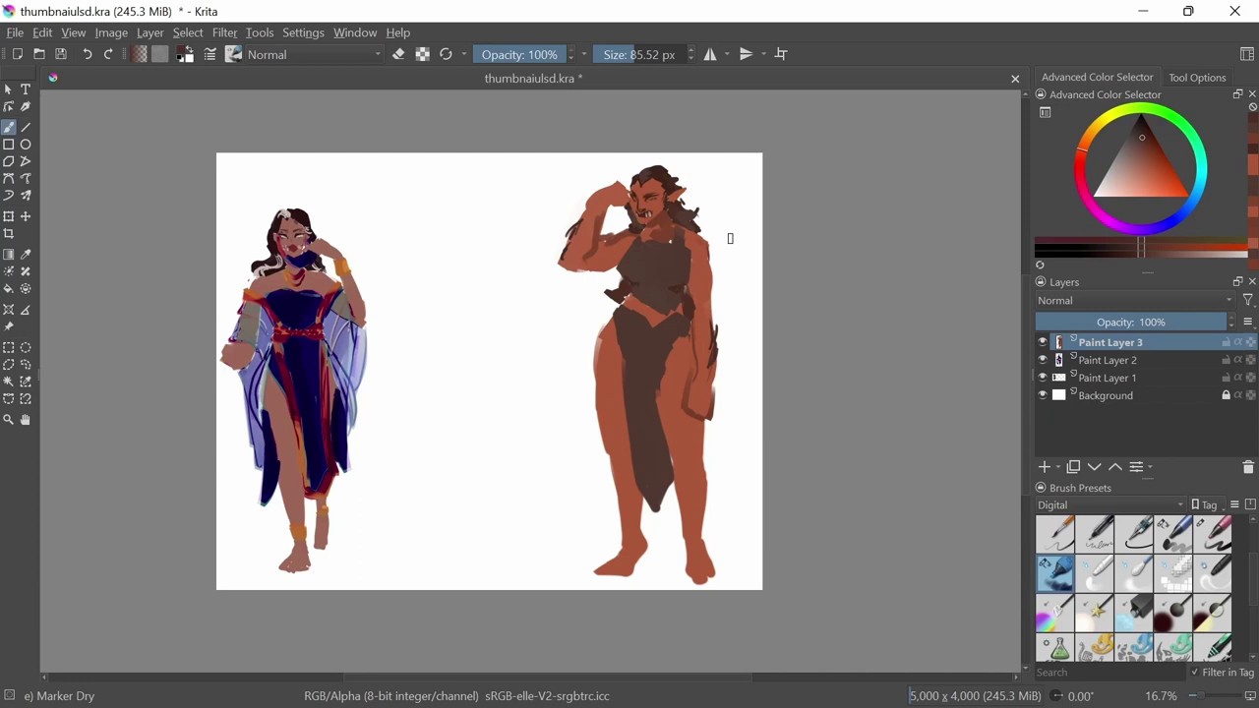
left_click(712, 231, "ctrl")
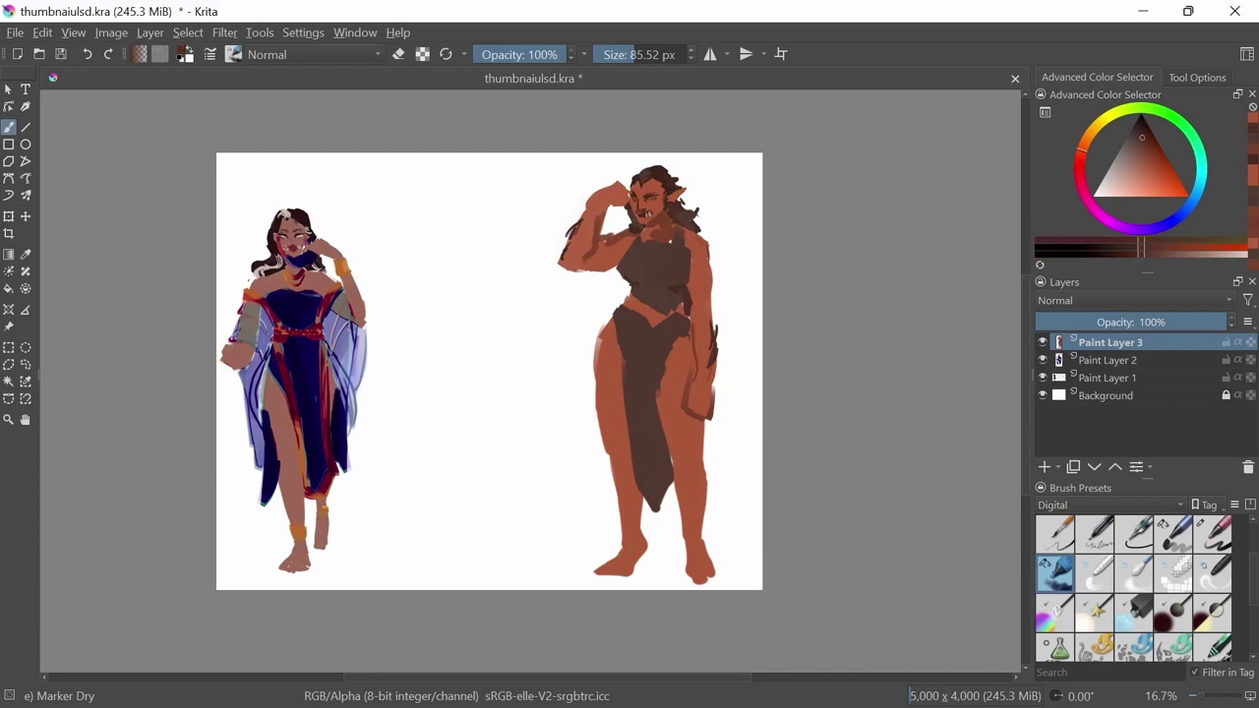
key("slash")
left_click_drag(626, 507, 618, 546)
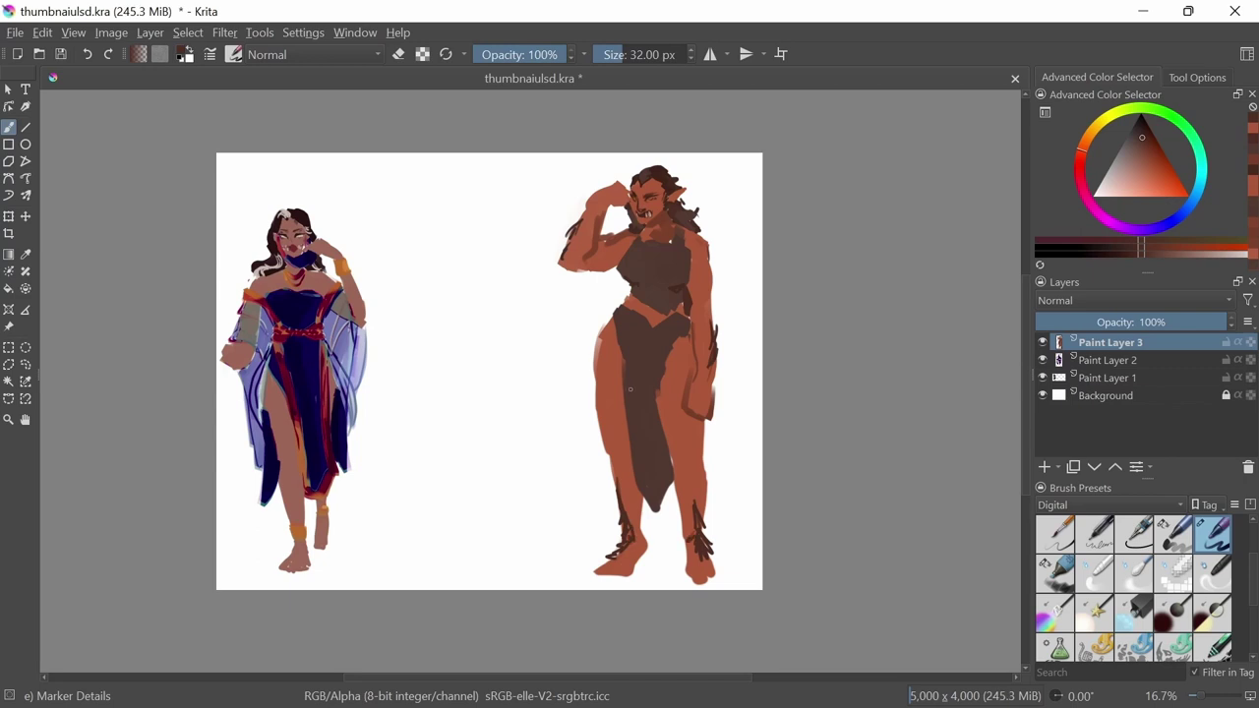
Sample shades from the face and figure and add small dark chest strokes.
left_click(659, 221, "ctrl")
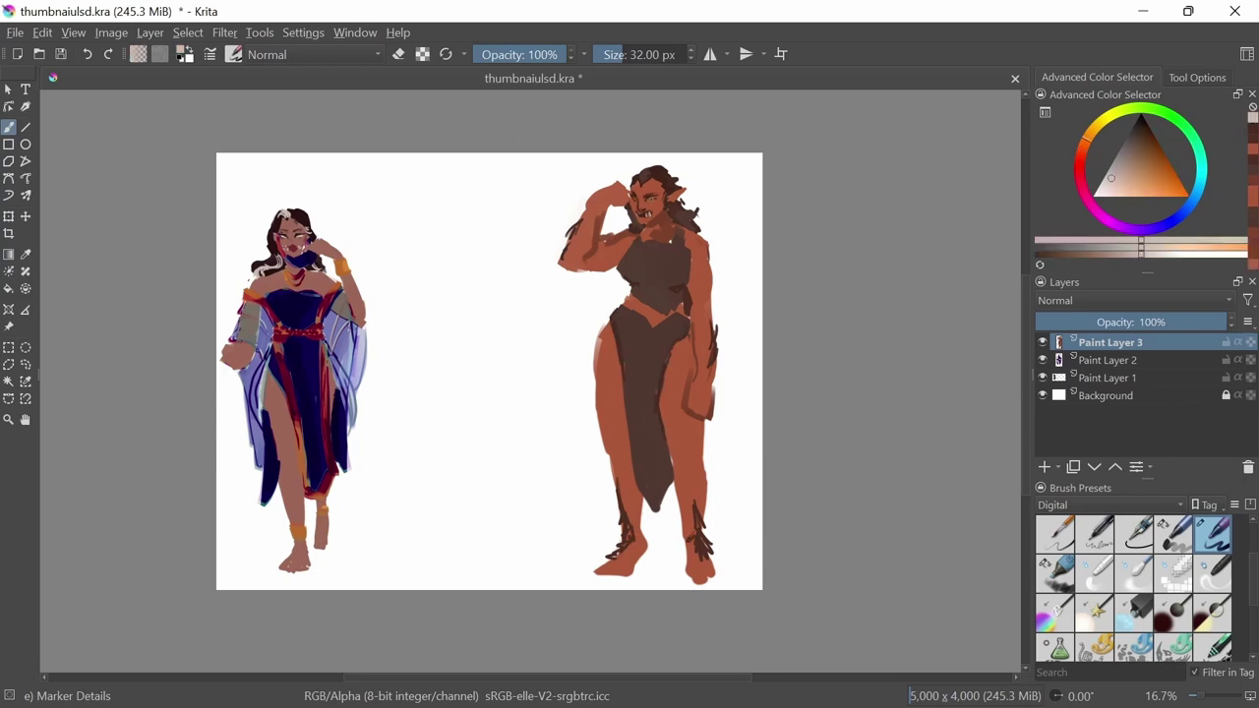
left_click(653, 216, "ctrl")
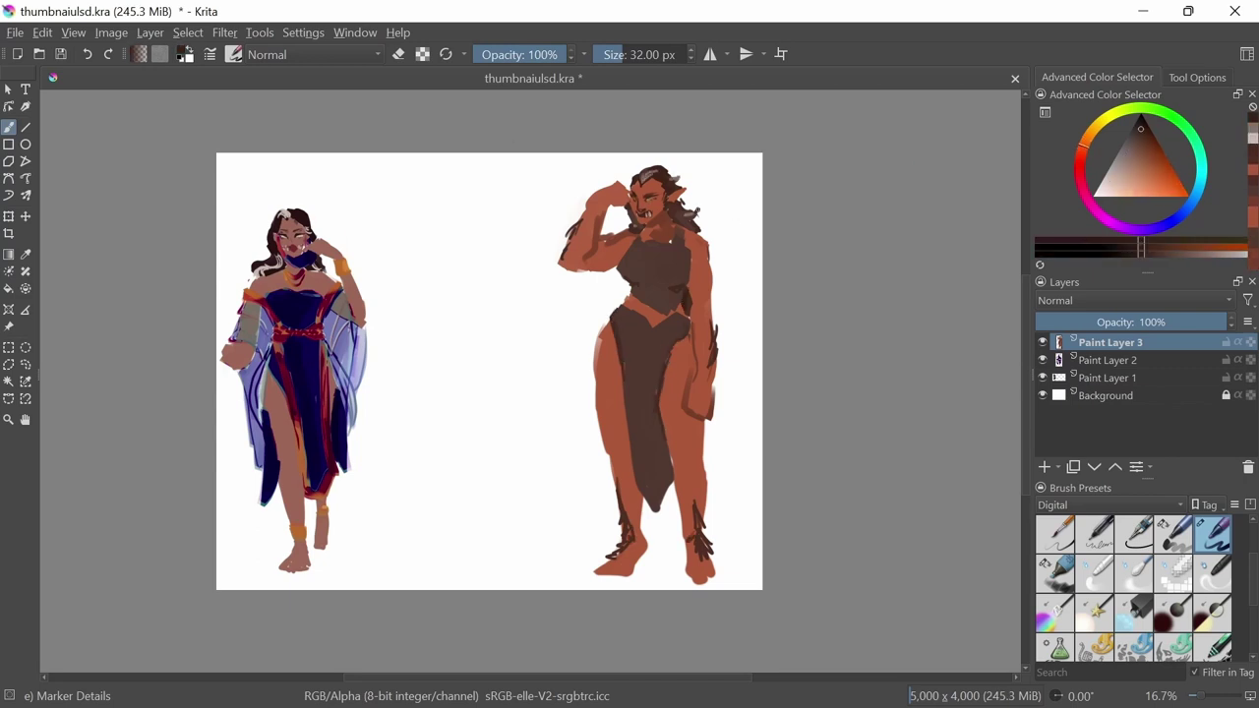
left_click(686, 315, "ctrl")
left_click(727, 278, "ctrl")
key("slash")
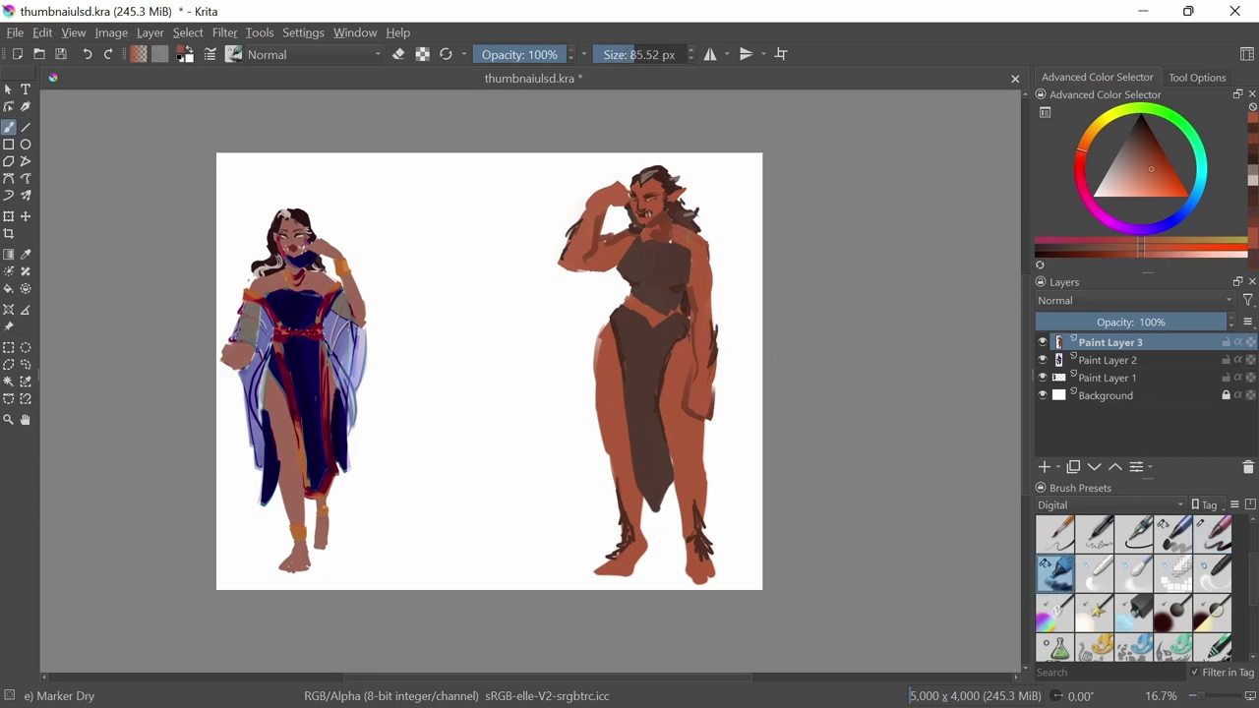
key("slash")
left_click(657, 295, "ctrl")
mouse_move(639, 307)
left_mouse_down()
mouse_move(677, 295)
mouse_move(678, 281)
left_mouse_up()
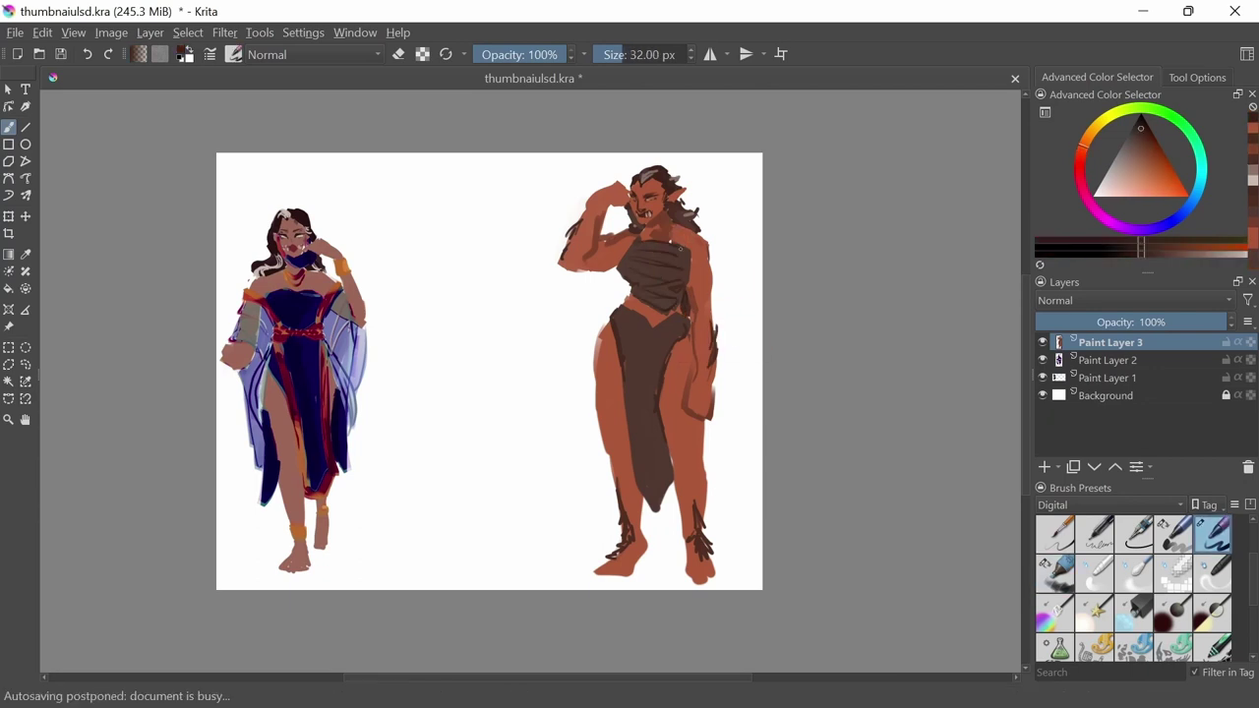
Replace the chest strokes with a single dark stroke across the chest.
left_click(669, 246, "ctrl")
key("slash")
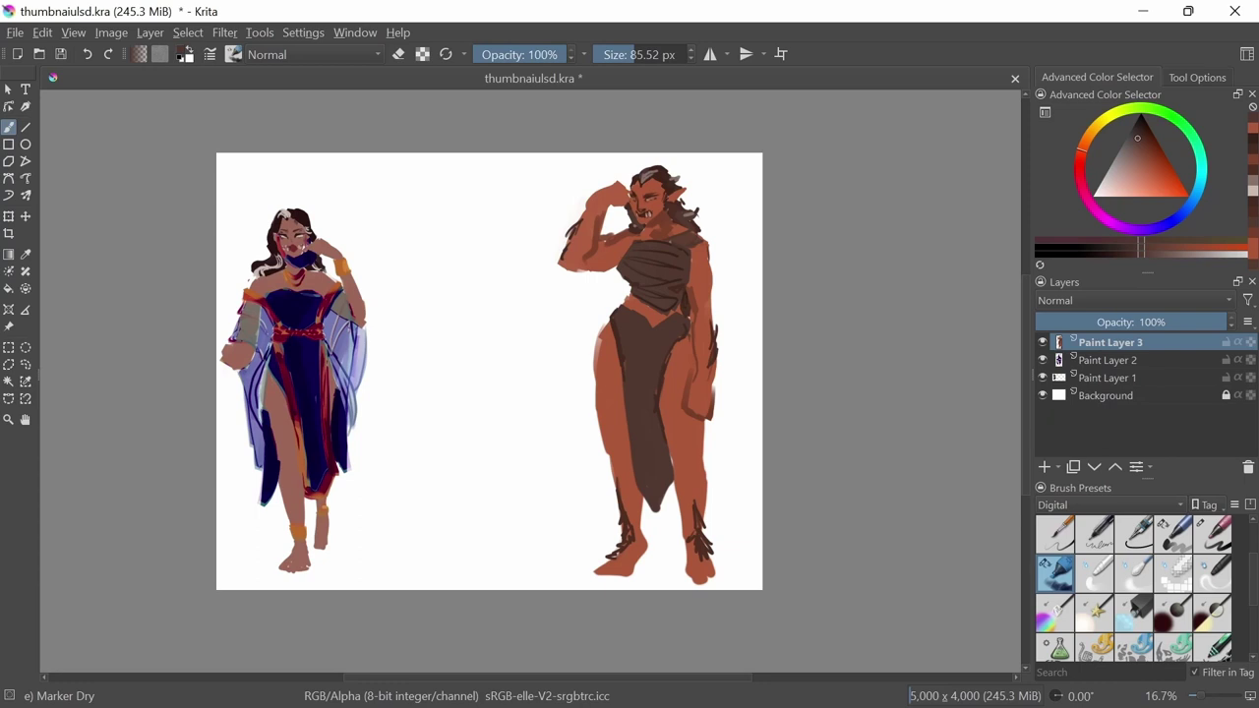
key("ctrl+z")
key("ctrl+z")
key("/")
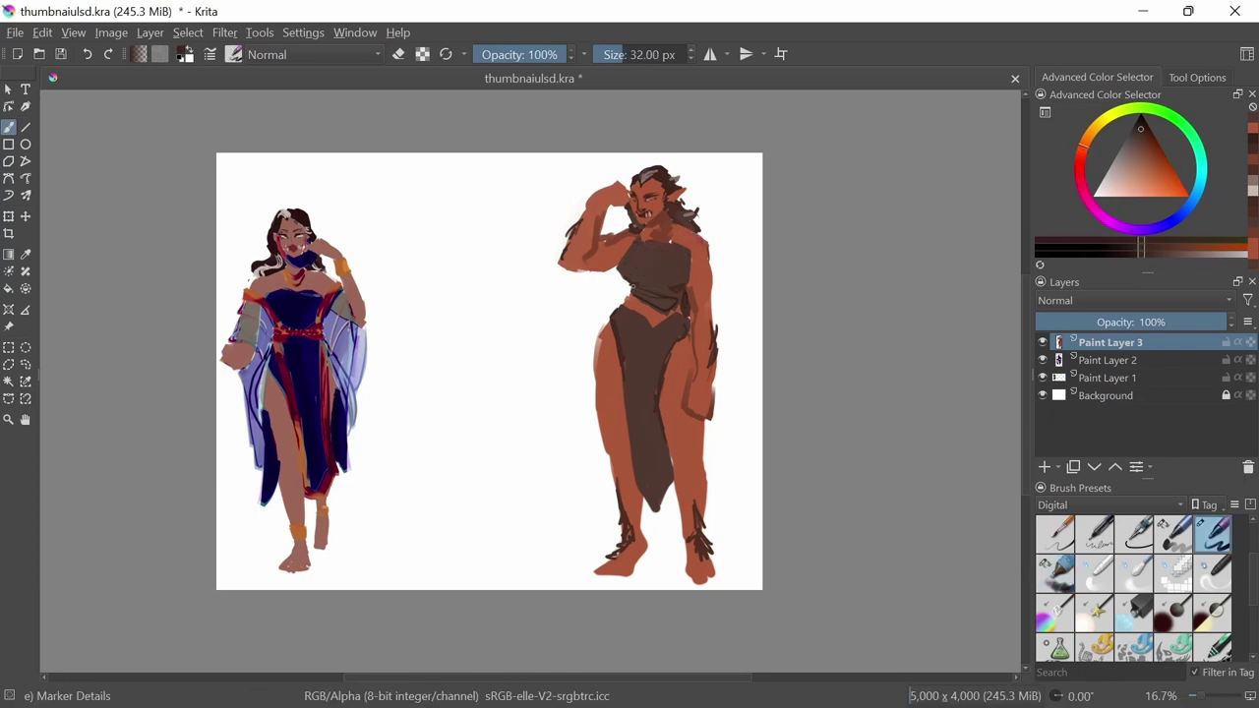
left_click_drag(634, 242, 692, 247)
left_click(668, 295, "ctrl")
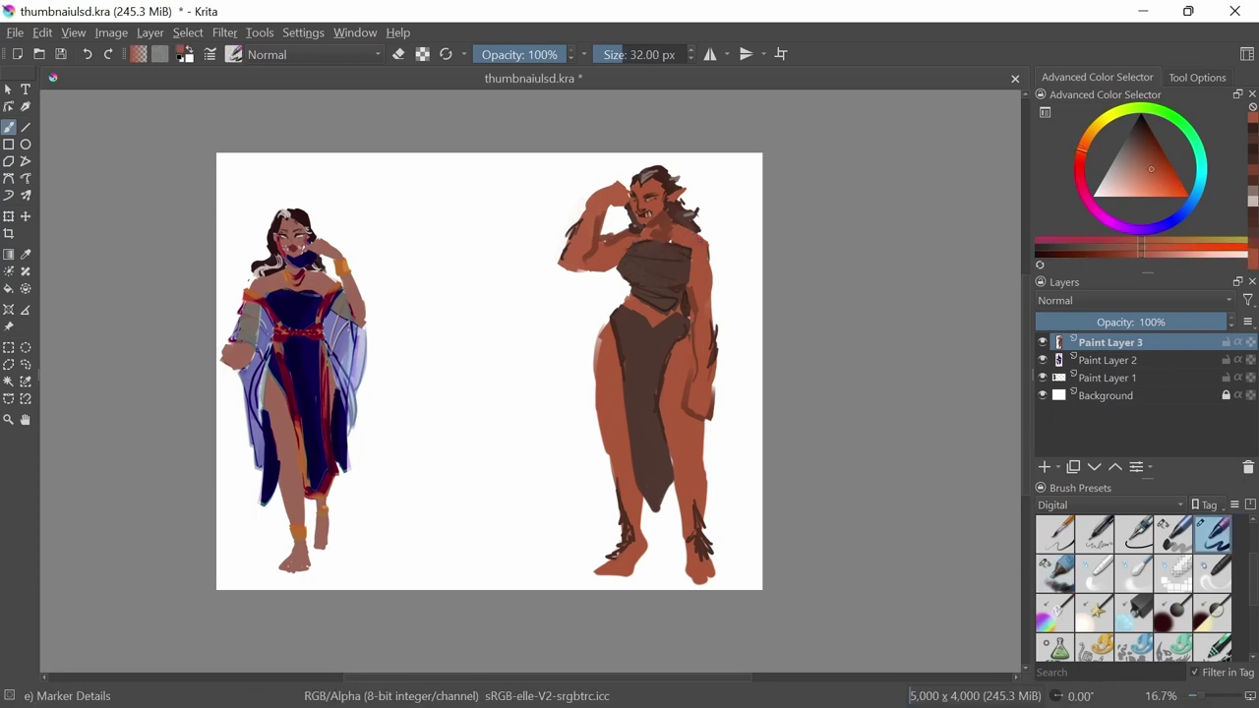
Add pale highlights around the mouth, then set black paint and a 26 px brush.
left_click(644, 210, "ctrl")
mouse_move(633, 208)
left_mouse_down()
mouse_move(635, 222)
mouse_move(666, 213)
left_mouse_up()
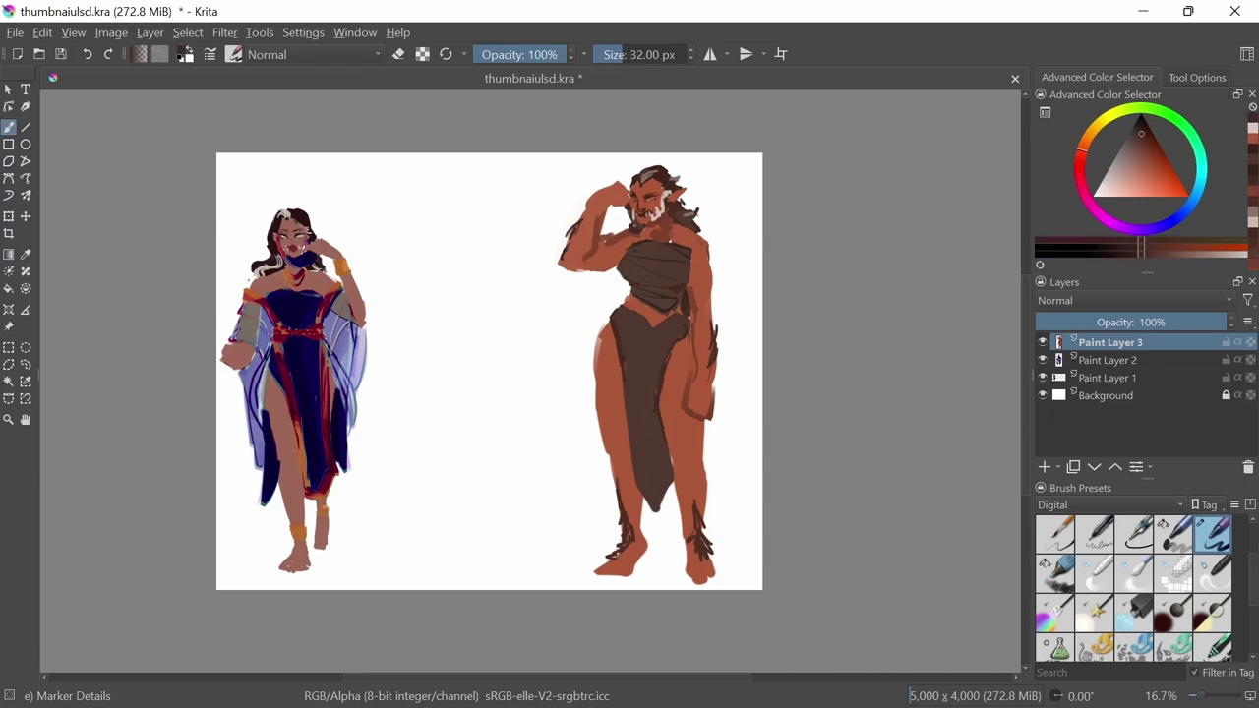
left_click(701, 215, "ctrl")
left_click(693, 208, "ctrl")
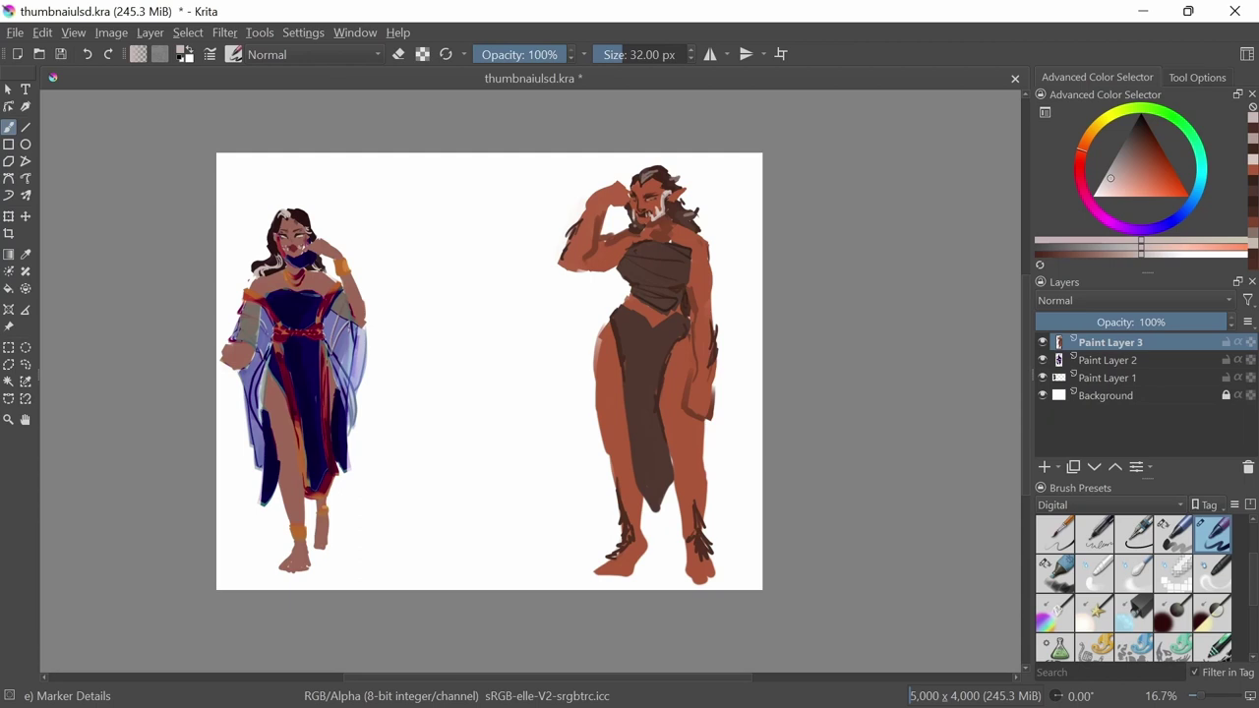
key("d")
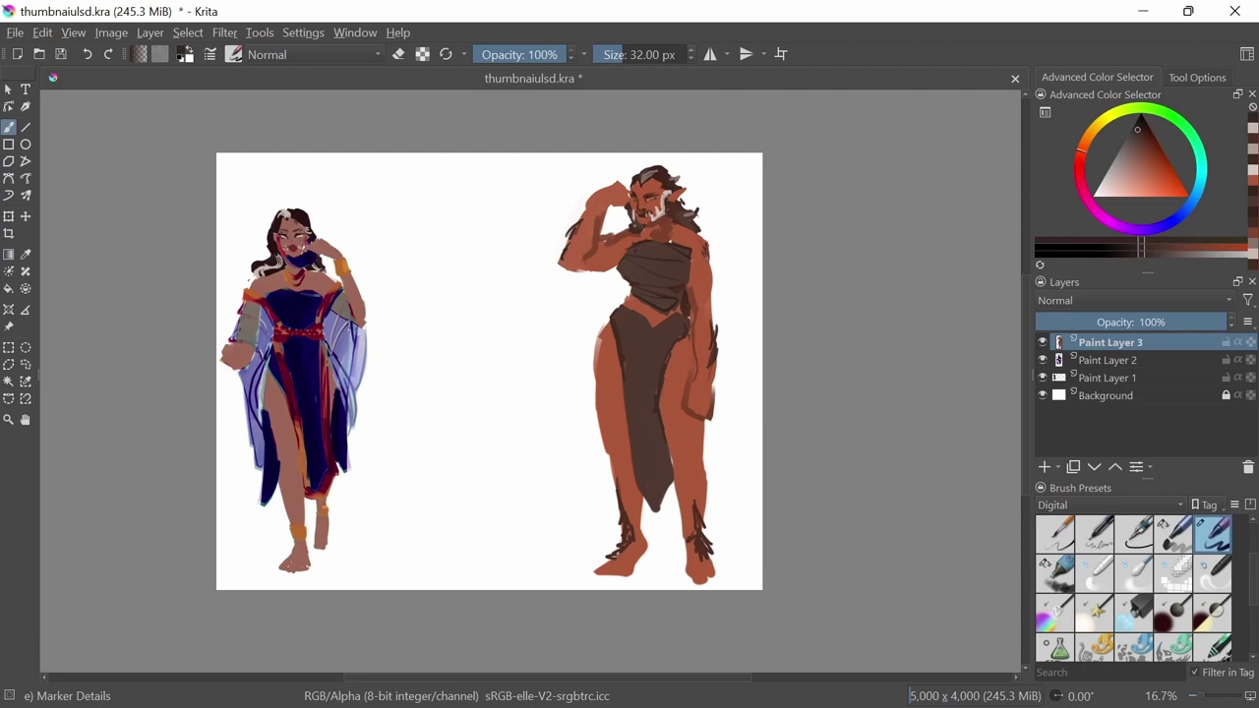
key("bracketleft")
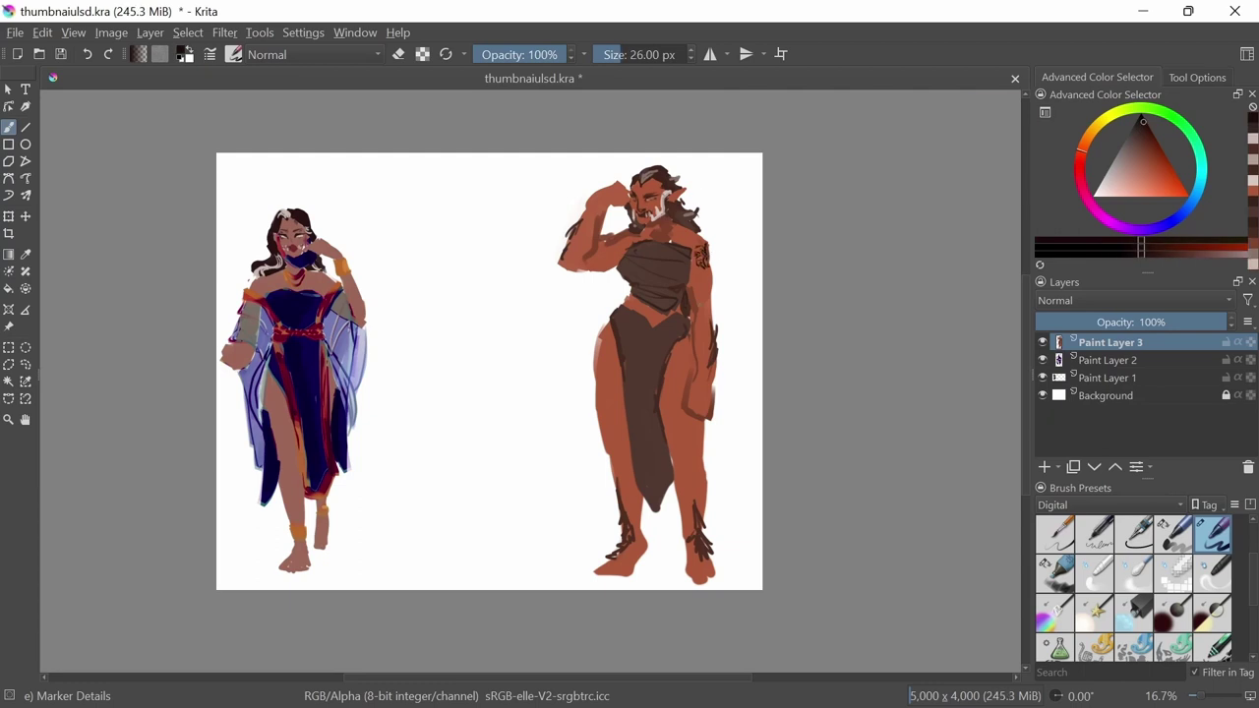
Paint black tattoo marks on the upper arm, forearm and down the left thigh.
key("bracketright")
left_click_drag(691, 269, 702, 292)
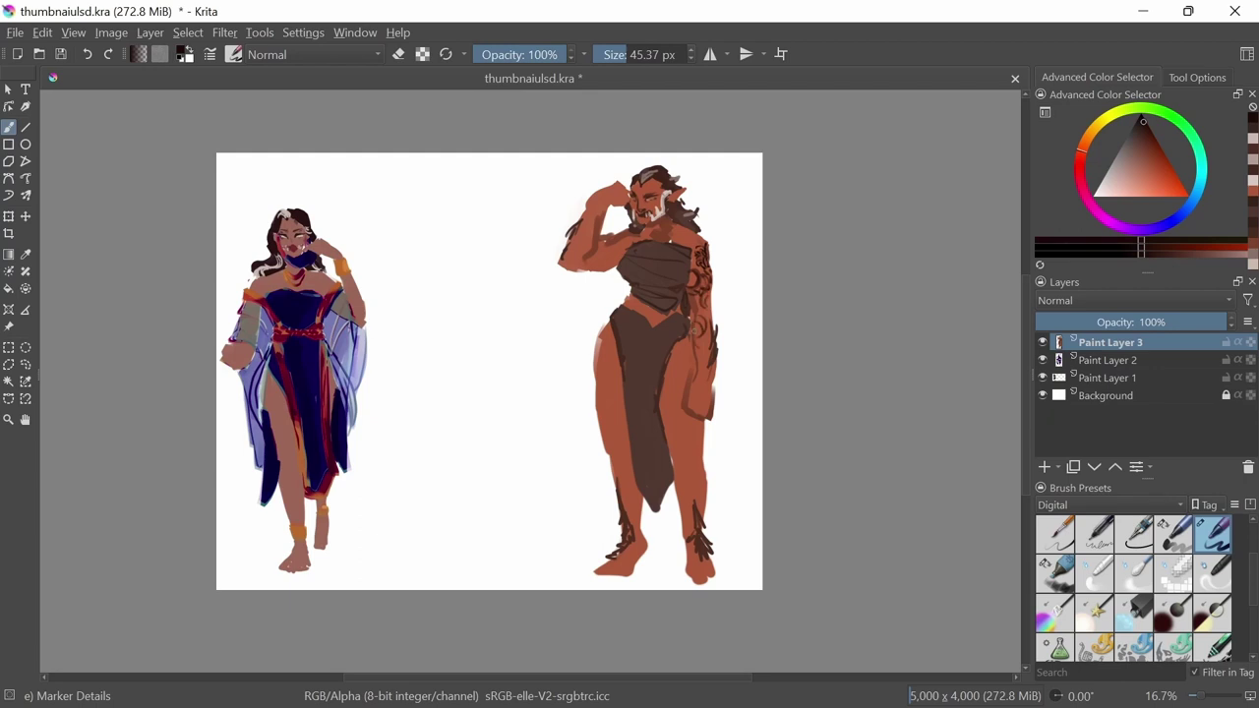
key("bracketleft")
left_click_drag(702, 337, 710, 356)
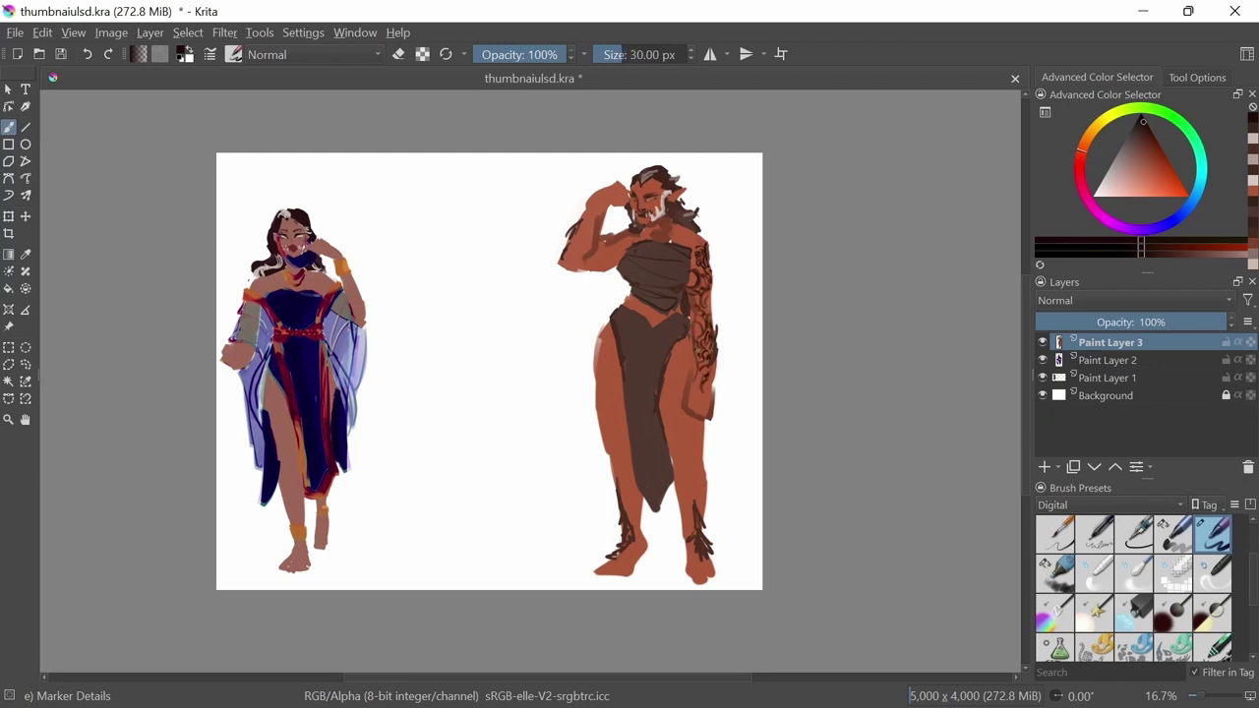
mouse_move(595, 336)
left_mouse_down()
mouse_move(620, 389)
mouse_move(611, 445)
mouse_move(629, 485)
left_mouse_up()
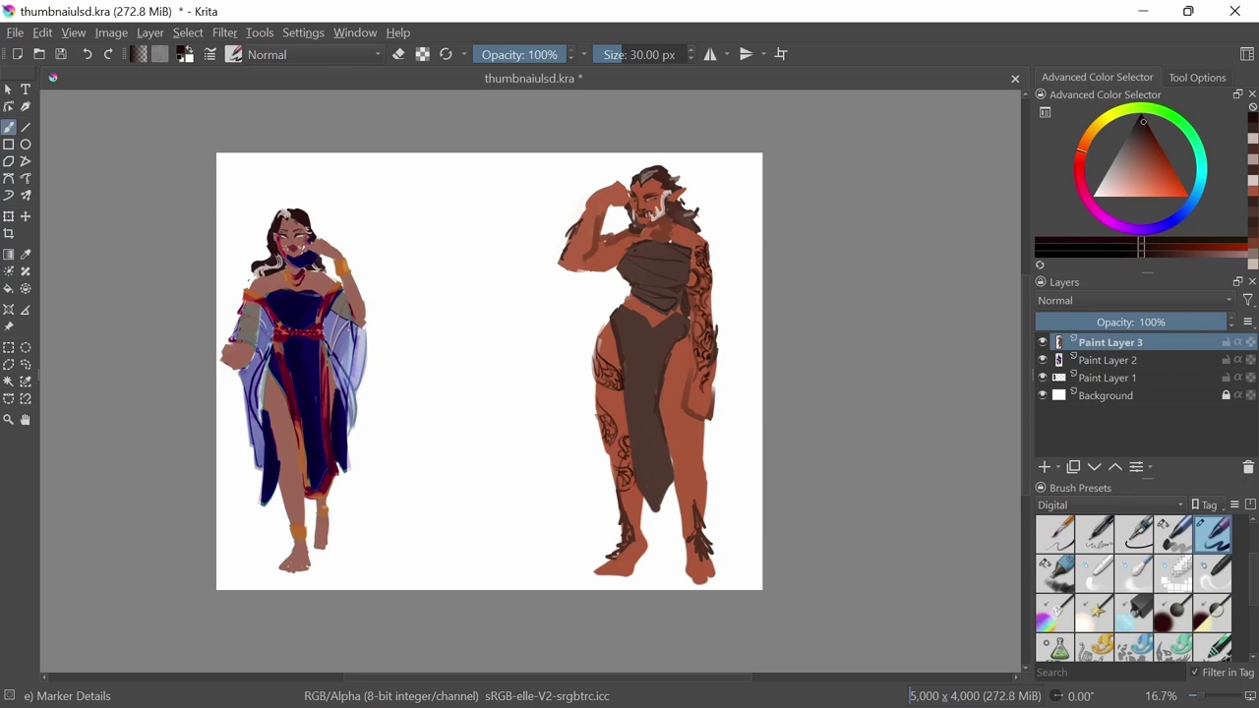
left_click_drag(604, 392, 611, 409)
left_click_drag(609, 464, 622, 407)
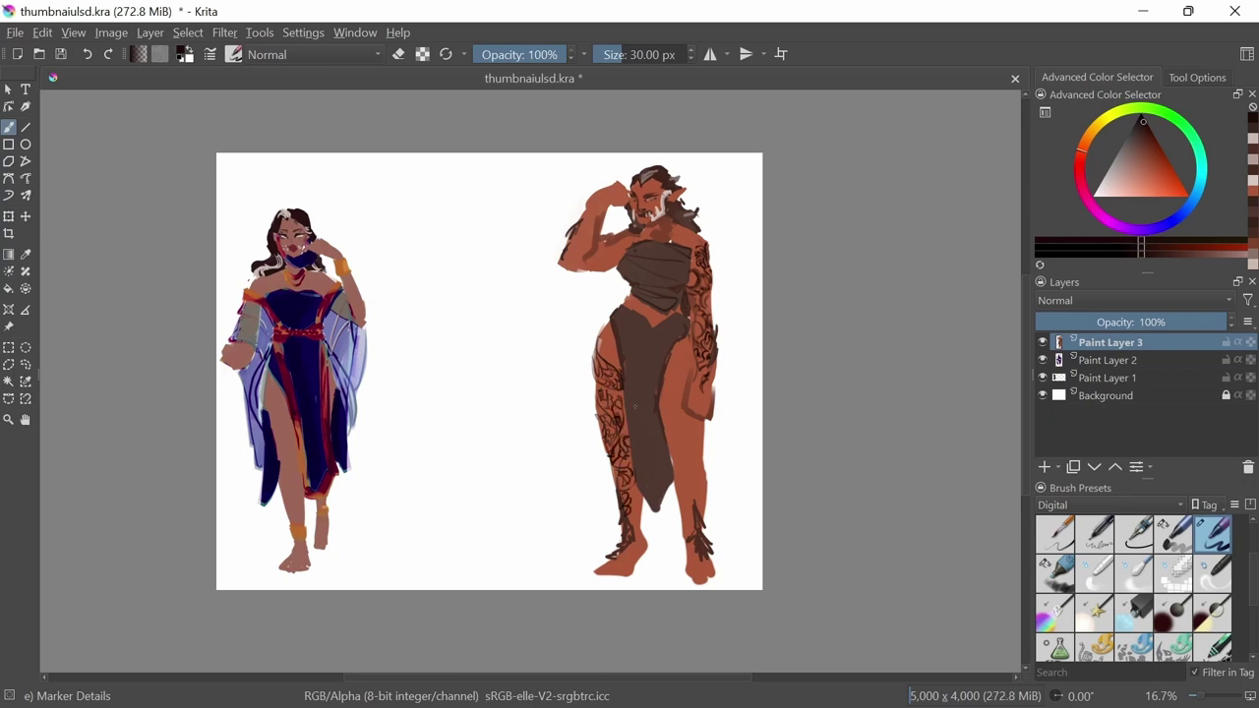
Retouch the skin around the thigh tattoos and on the legs in reddish tones.
left_click(620, 460, "ctrl")
mouse_move(619, 460)
left_mouse_down()
mouse_move(668, 460)
mouse_move(628, 478)
left_mouse_up()
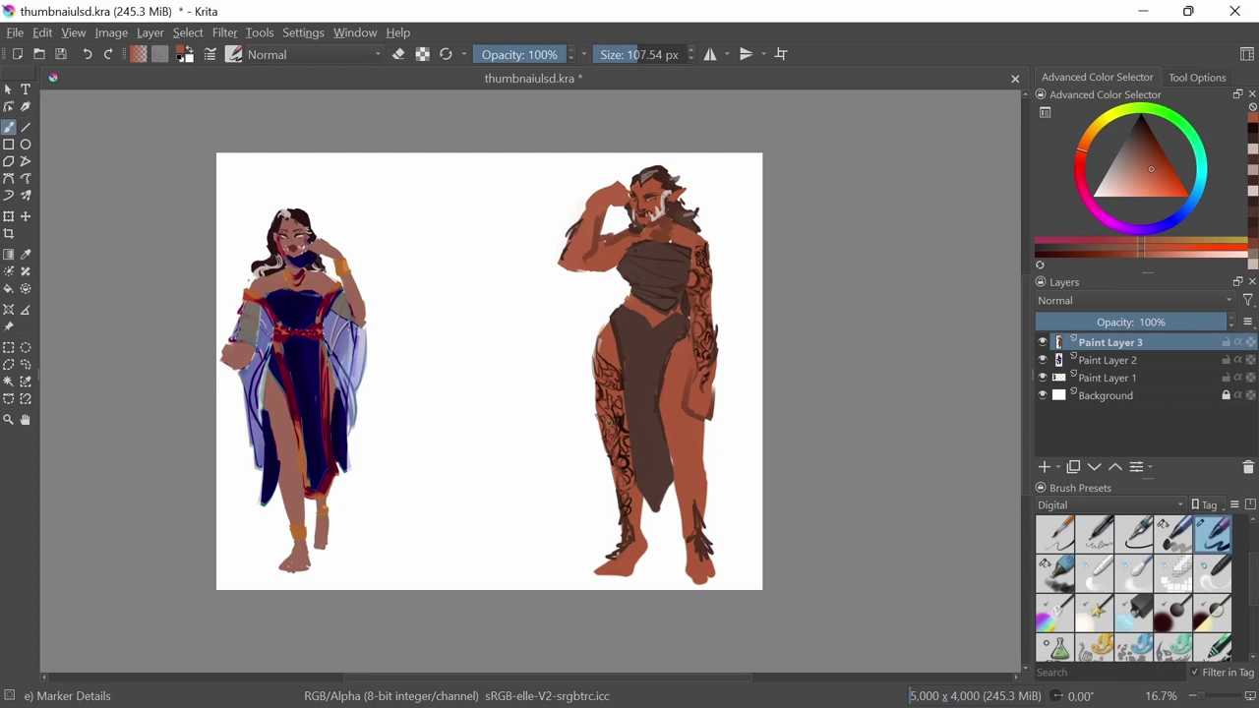
left_click(724, 271, "ctrl")
left_click_drag(724, 271, 685, 235)
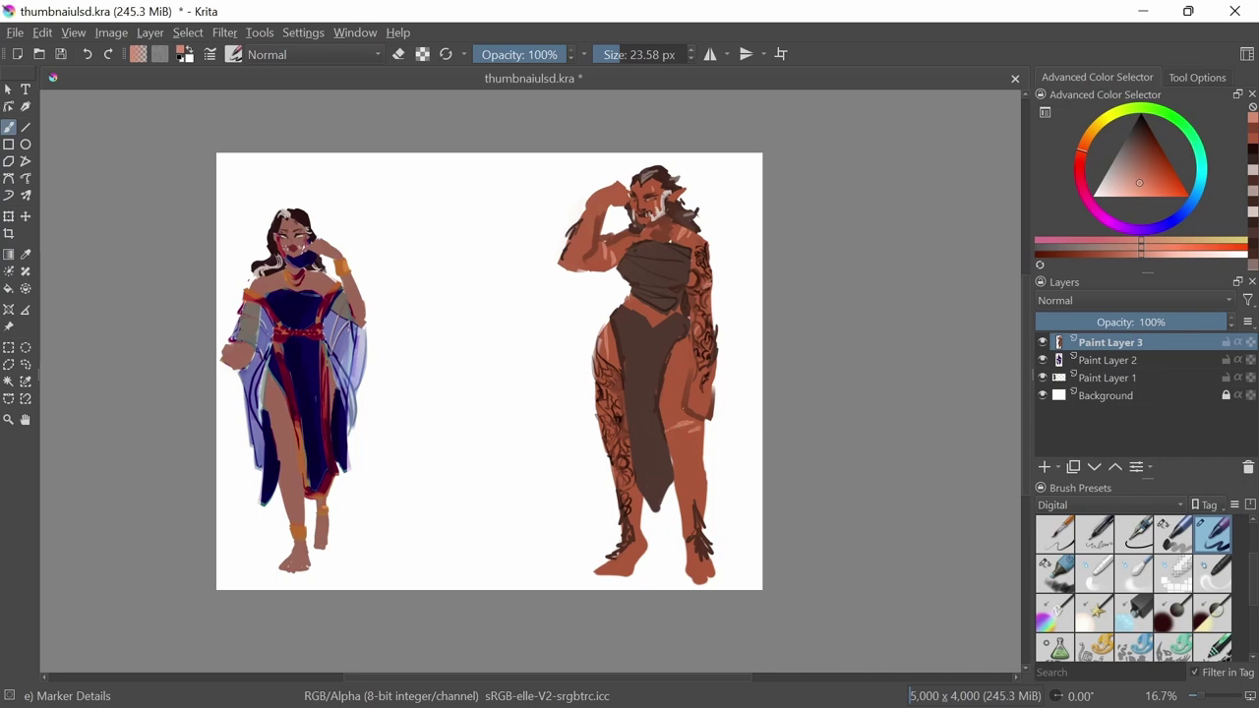
left_click(650, 298, "ctrl")
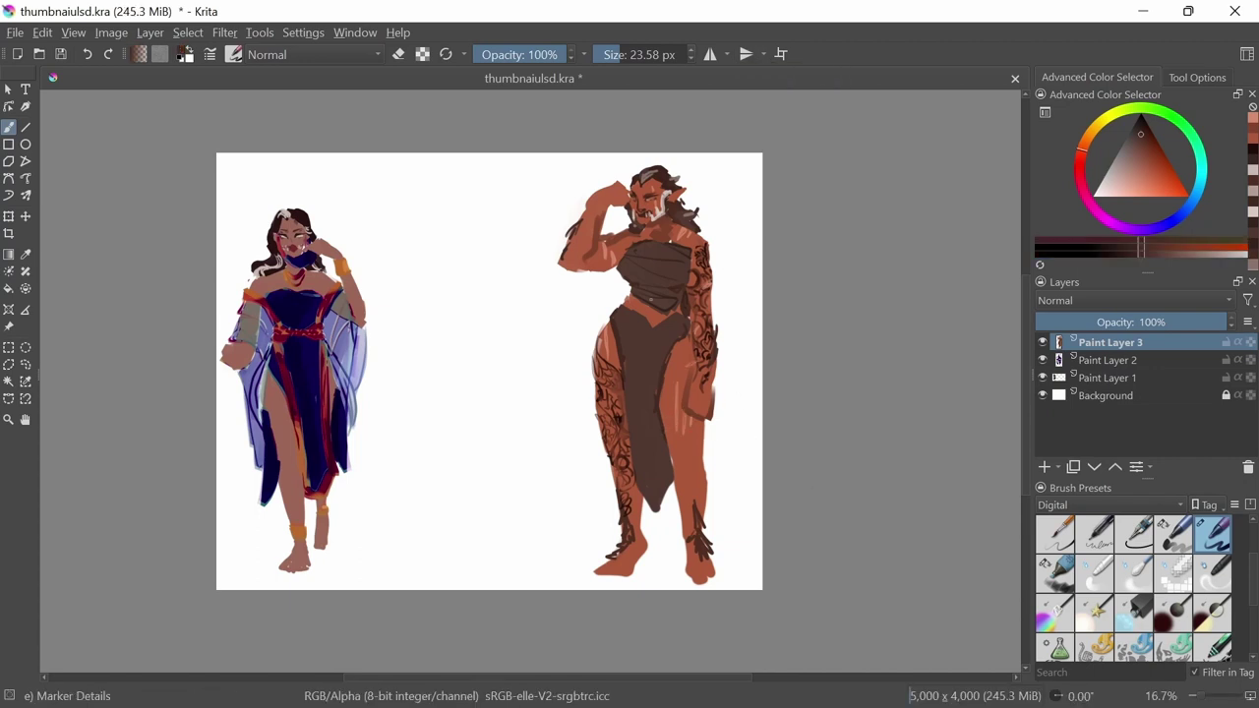
Paint a pale sash belt across the hips with a 45.37 px brush.
key("bracketright")
key("bracketright")
key("bracketright")
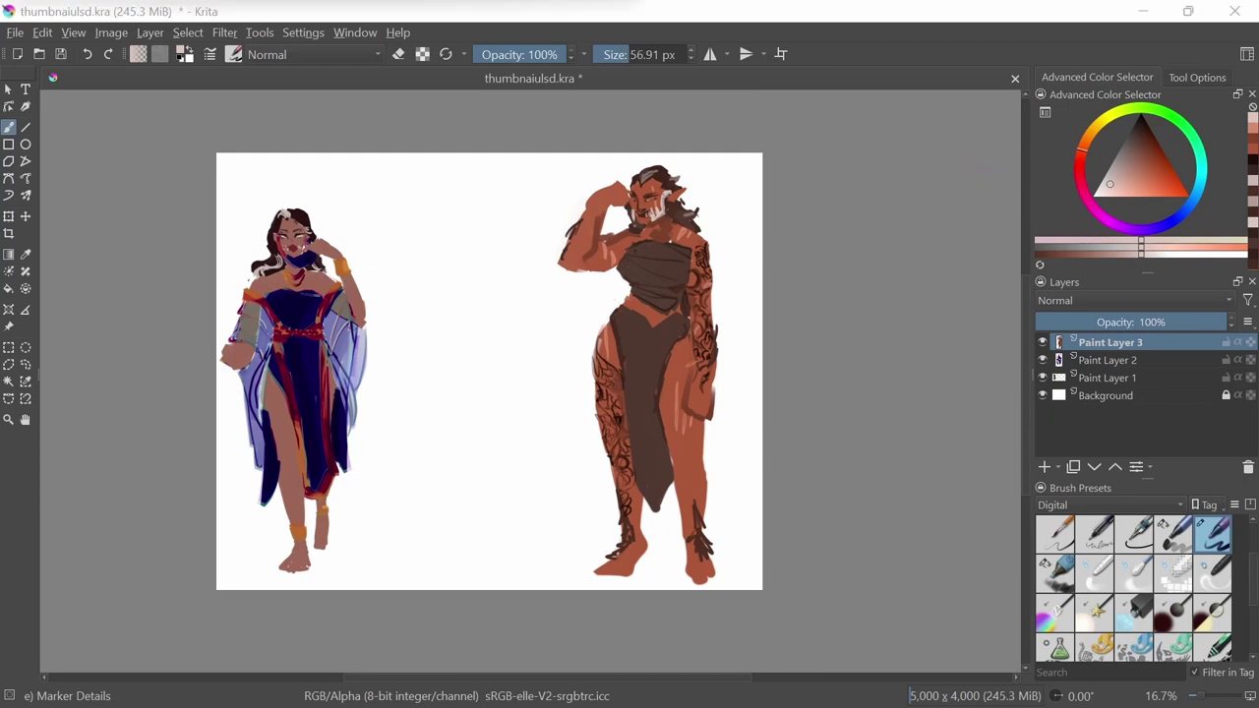
left_click_drag(620, 313, 686, 324)
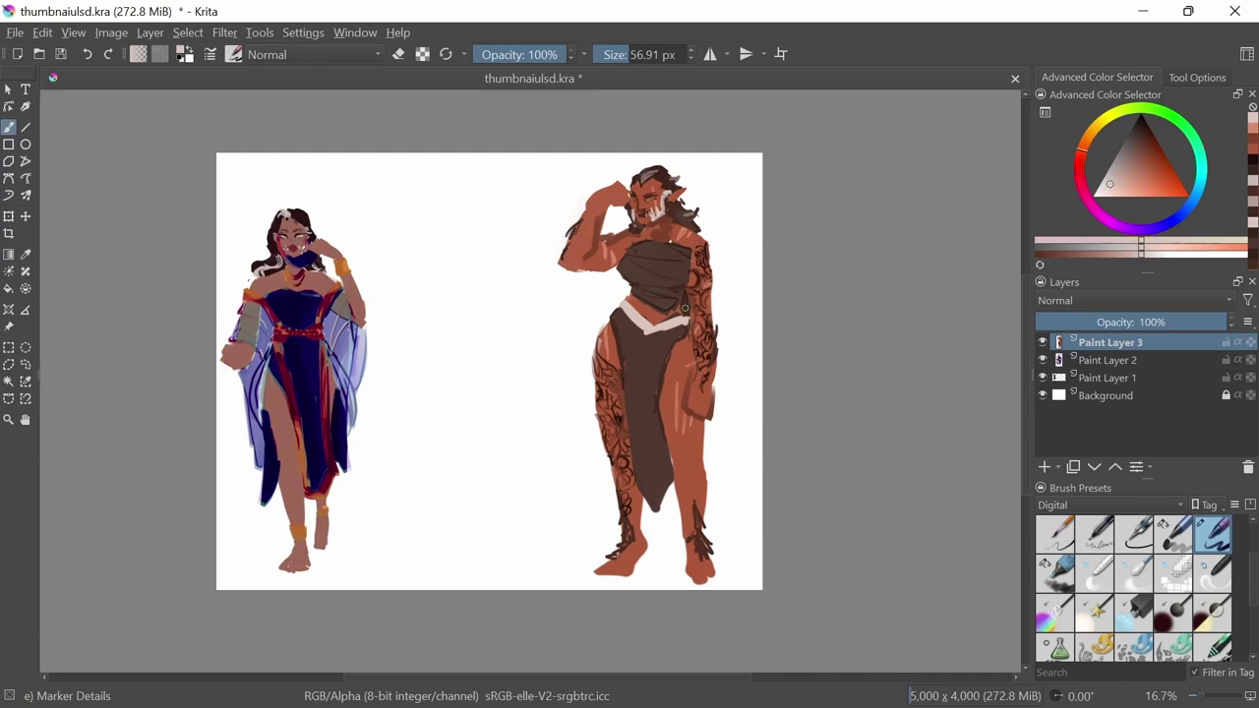
key("ctrl+z")
key("bracketleft")
mouse_move(607, 320)
left_mouse_down()
mouse_move(685, 316)
mouse_move(588, 356)
mouse_move(685, 316)
left_mouse_up()
left_click(629, 322, "ctrl")
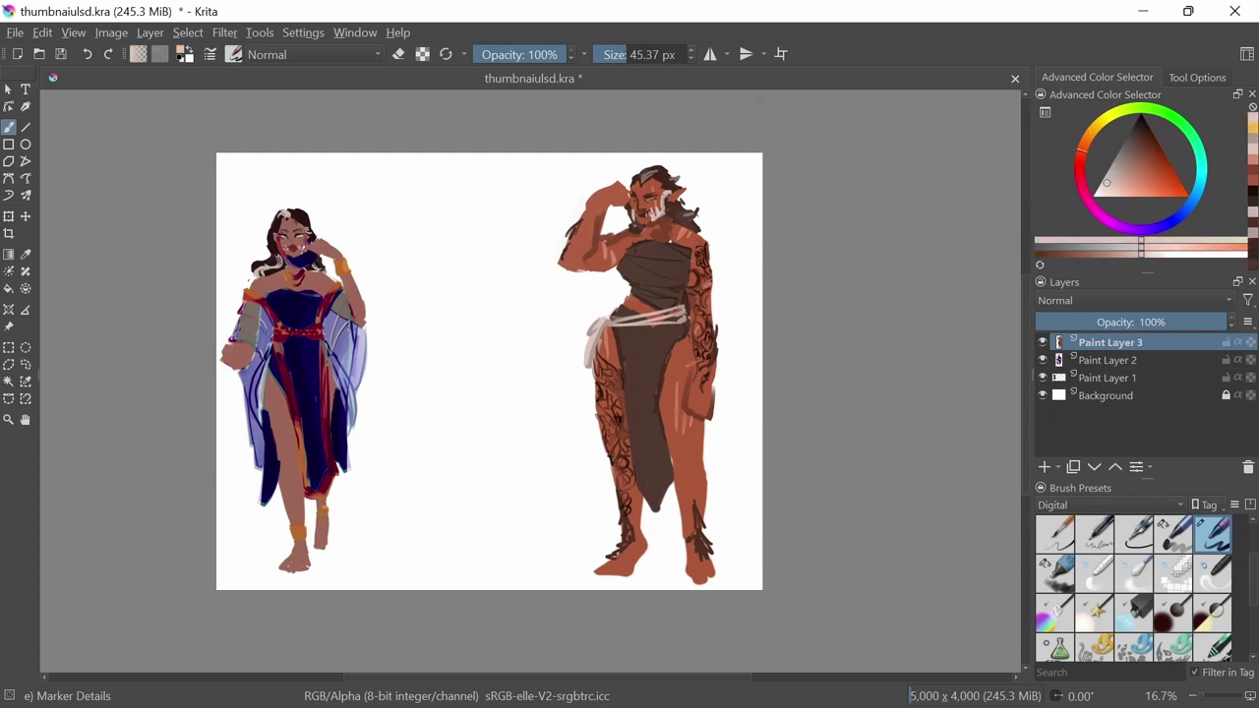
Paint the dark red-brown top with the broader dry marker.
left_click(640, 248, "ctrl")
key("slash")
left_click_drag(688, 290, 659, 258)
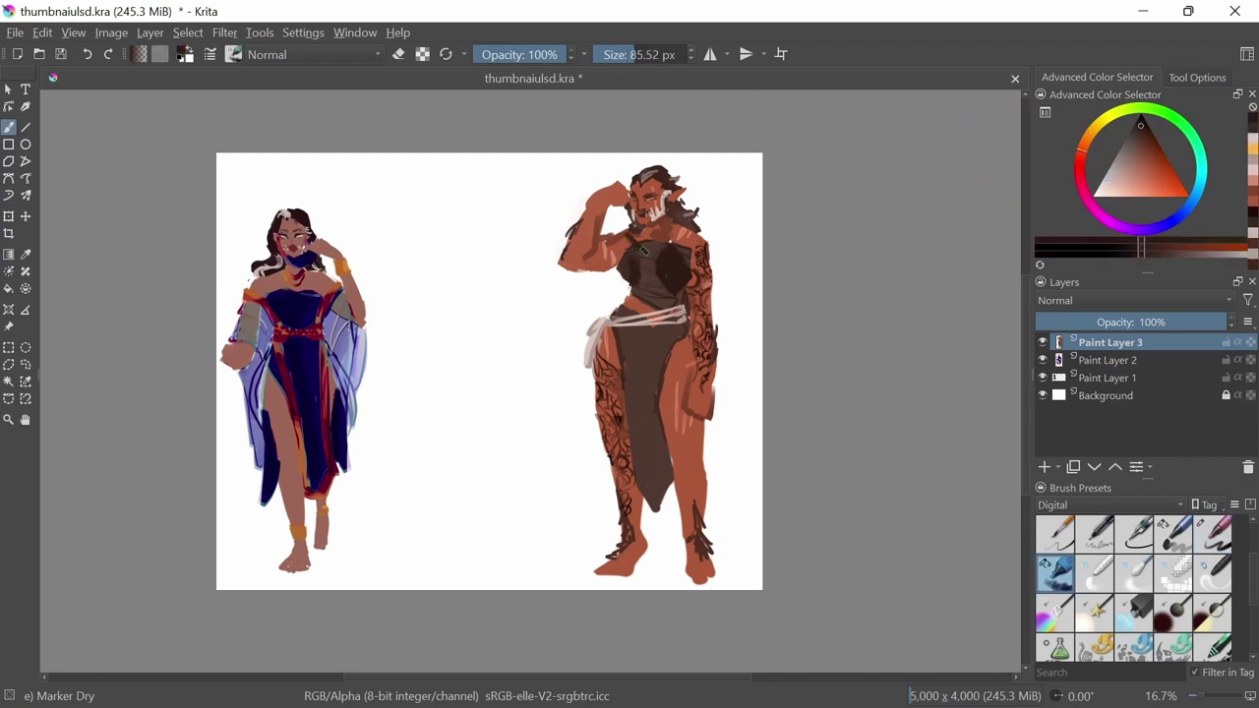
mouse_move(624, 306)
left_mouse_down()
mouse_move(675, 336)
mouse_move(610, 329)
left_mouse_up()
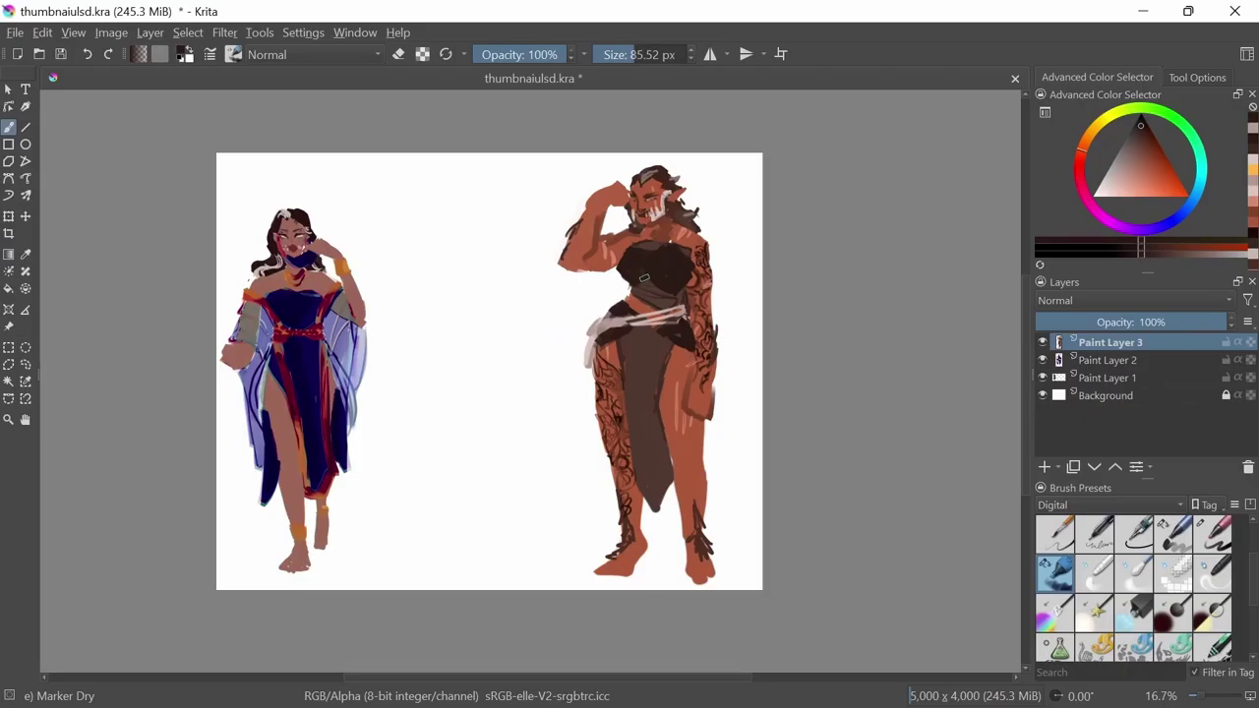
left_click_drag(629, 257, 678, 295)
On a new paint layer, darken the top and add arm straps and grey chest strokes.
key("Insert")
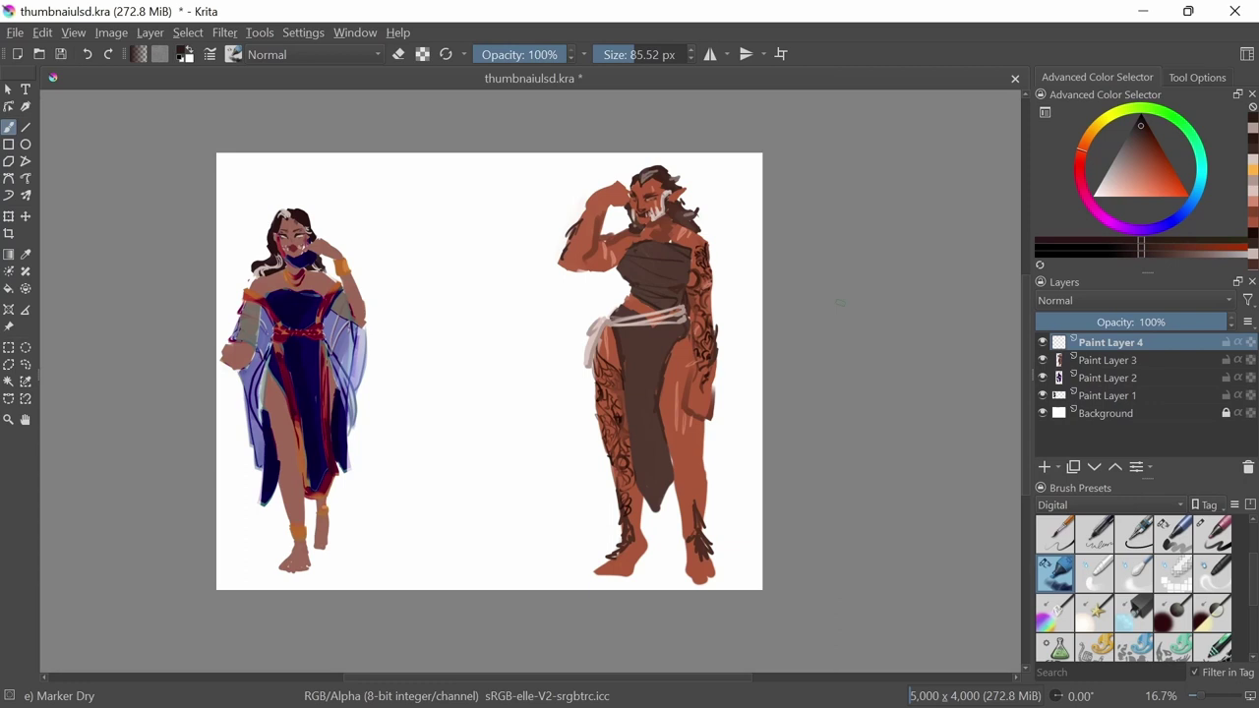
mouse_move(658, 254)
left_mouse_down()
mouse_move(686, 275)
mouse_move(625, 267)
mouse_move(668, 269)
mouse_move(655, 242)
mouse_move(678, 224)
mouse_move(646, 235)
mouse_move(713, 286)
left_mouse_up()
left_click_drag(608, 242, 639, 222)
left_click_drag(702, 287, 722, 320)
left_click(644, 317, "ctrl")
mouse_move(657, 226)
left_mouse_down()
mouse_move(628, 272)
mouse_move(716, 270)
mouse_move(718, 328)
left_mouse_up()
Darken the hips, the belt area and the front loincloth panel.
left_click(600, 239, "ctrl")
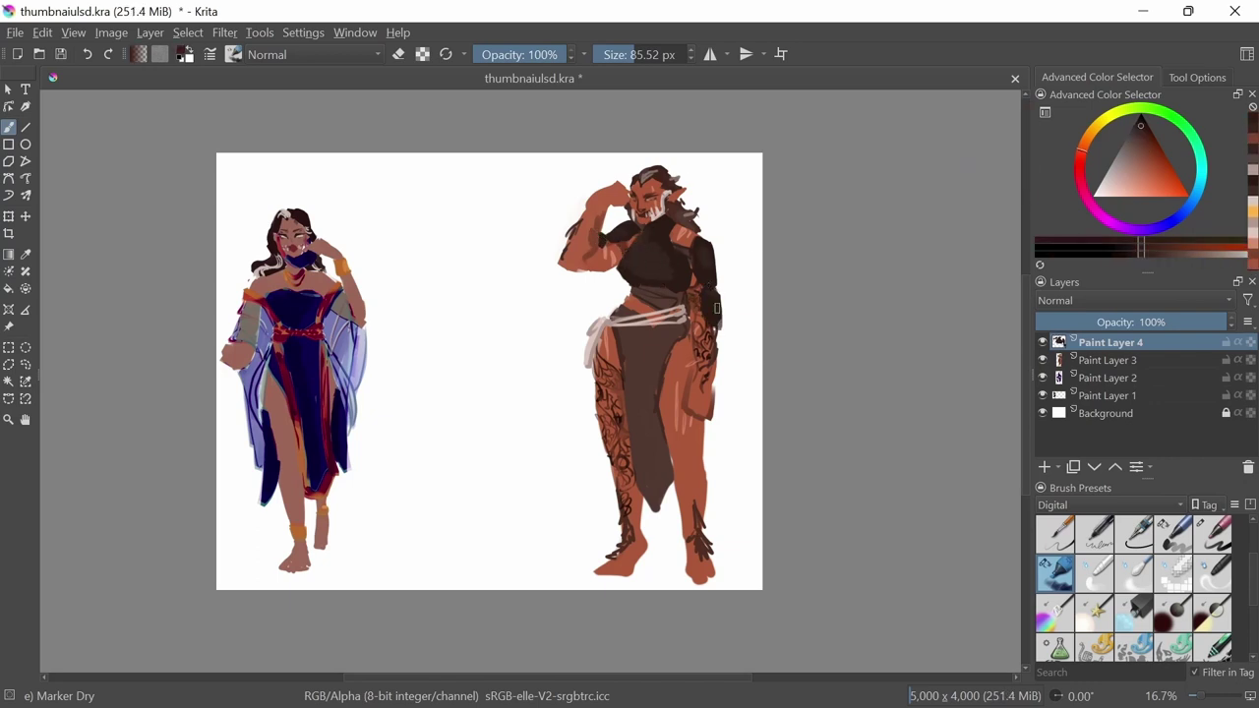
left_click_drag(621, 332, 588, 397)
left_click(649, 313, "ctrl")
mouse_move(610, 307)
left_mouse_down()
mouse_move(687, 309)
mouse_move(696, 366)
left_mouse_up()
left_click(630, 344, "ctrl")
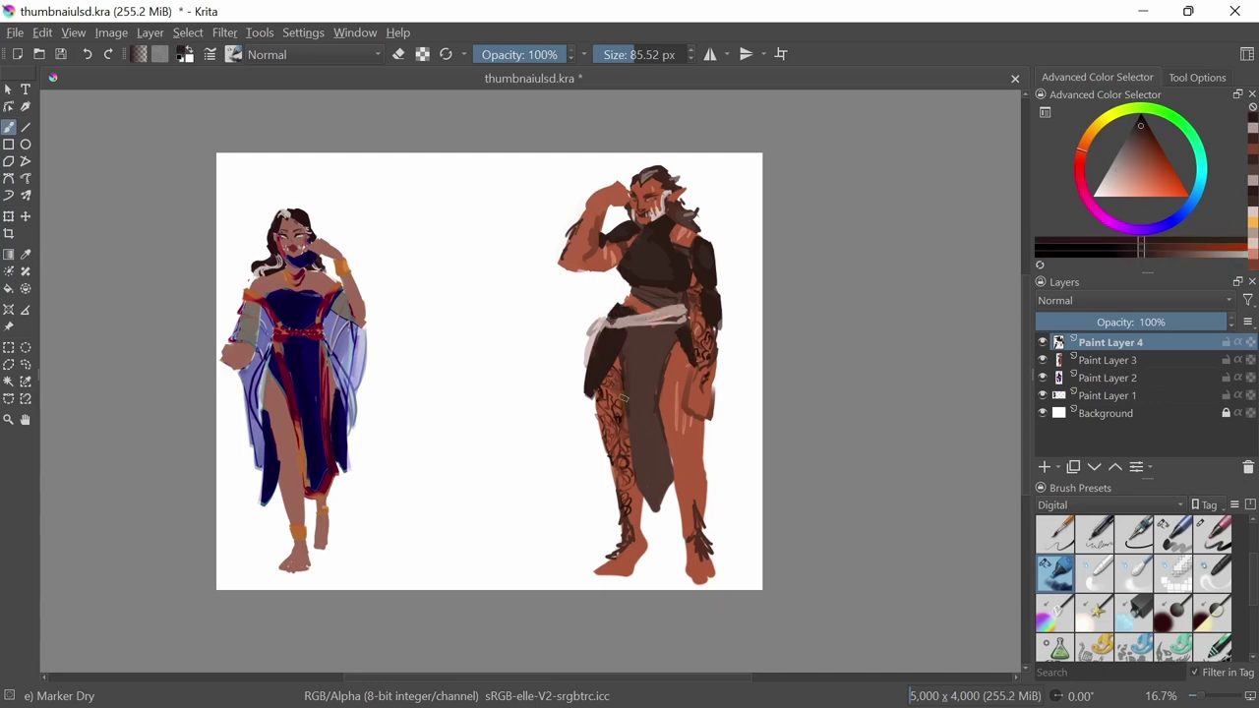
mouse_move(623, 397)
left_mouse_down()
mouse_move(643, 338)
mouse_move(642, 434)
left_mouse_up()
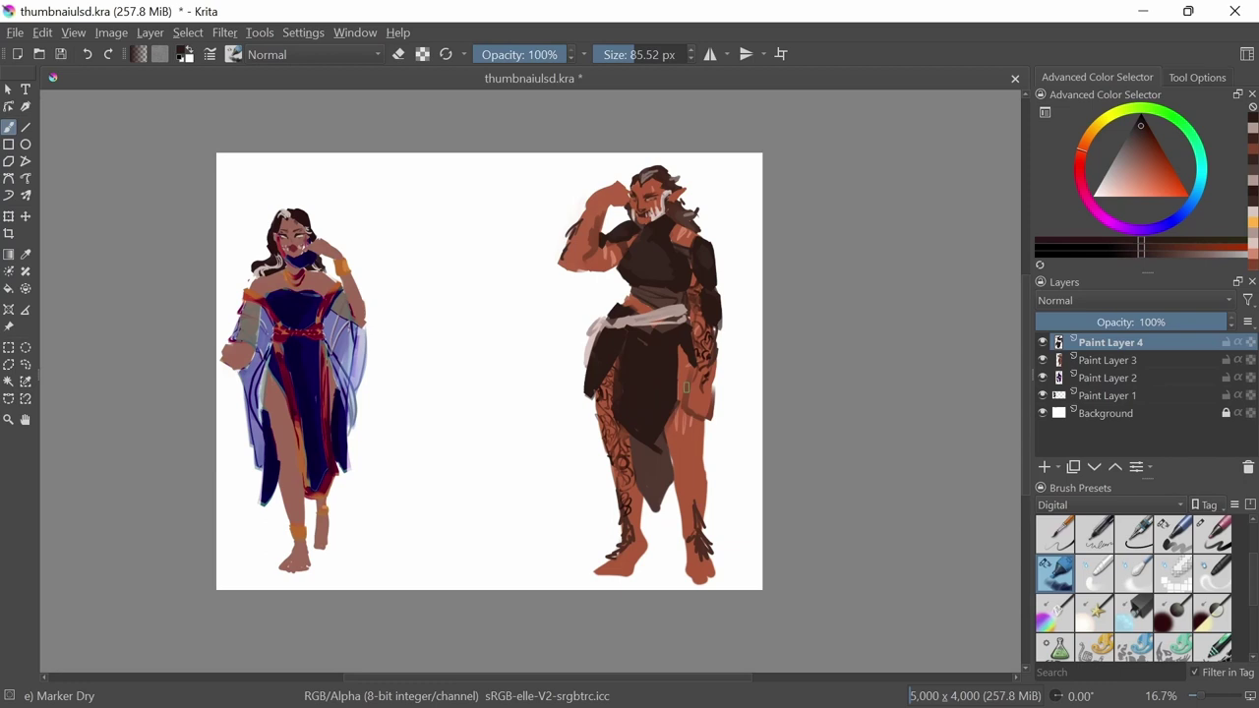
Add thin light highlights along the loincloth edges with the detail marker.
left_click(687, 387, "ctrl")
key("slash")
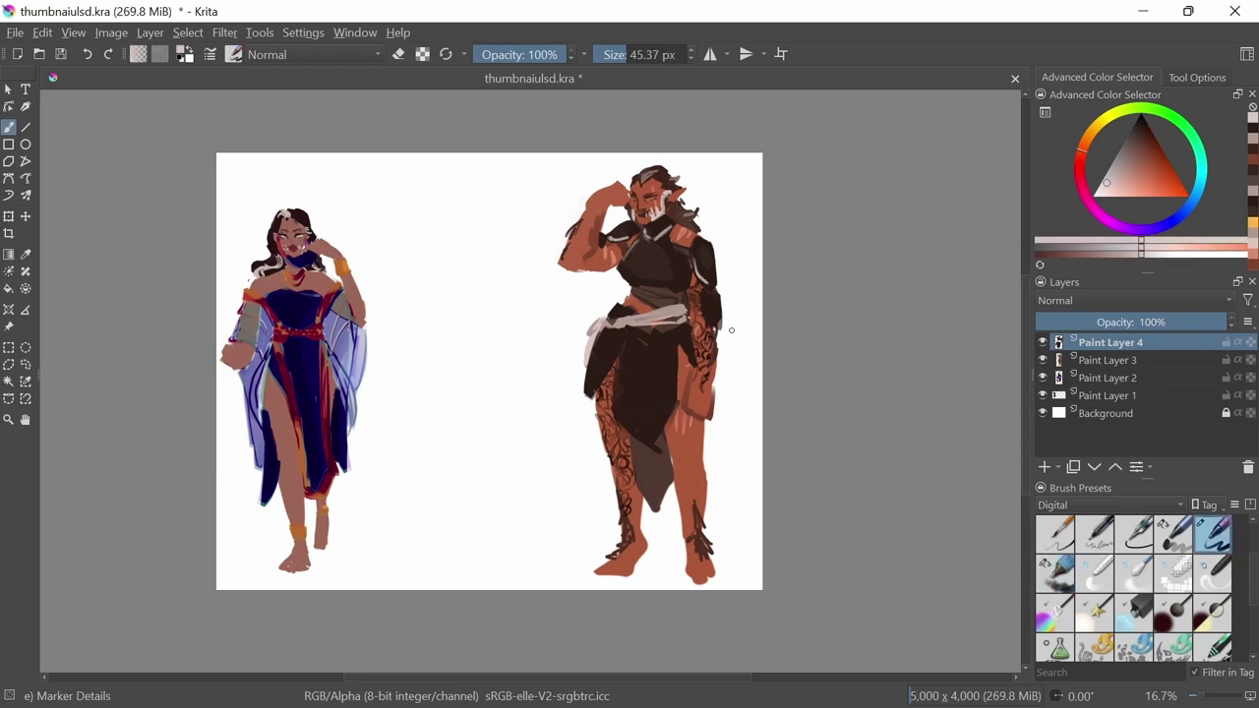
left_click_drag(590, 352, 592, 391)
left_click_drag(620, 328, 617, 421)
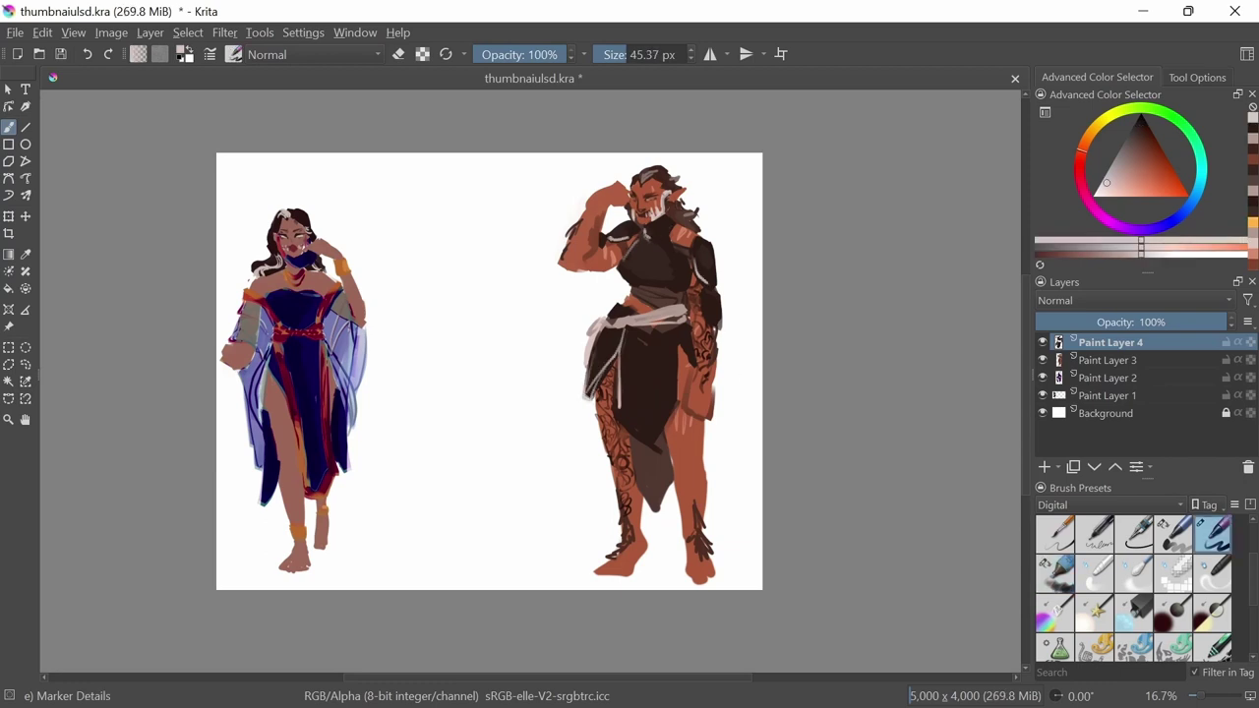
Paint black knee-high boots on both lower legs.
left_click(612, 220, "ctrl")
key("slash")
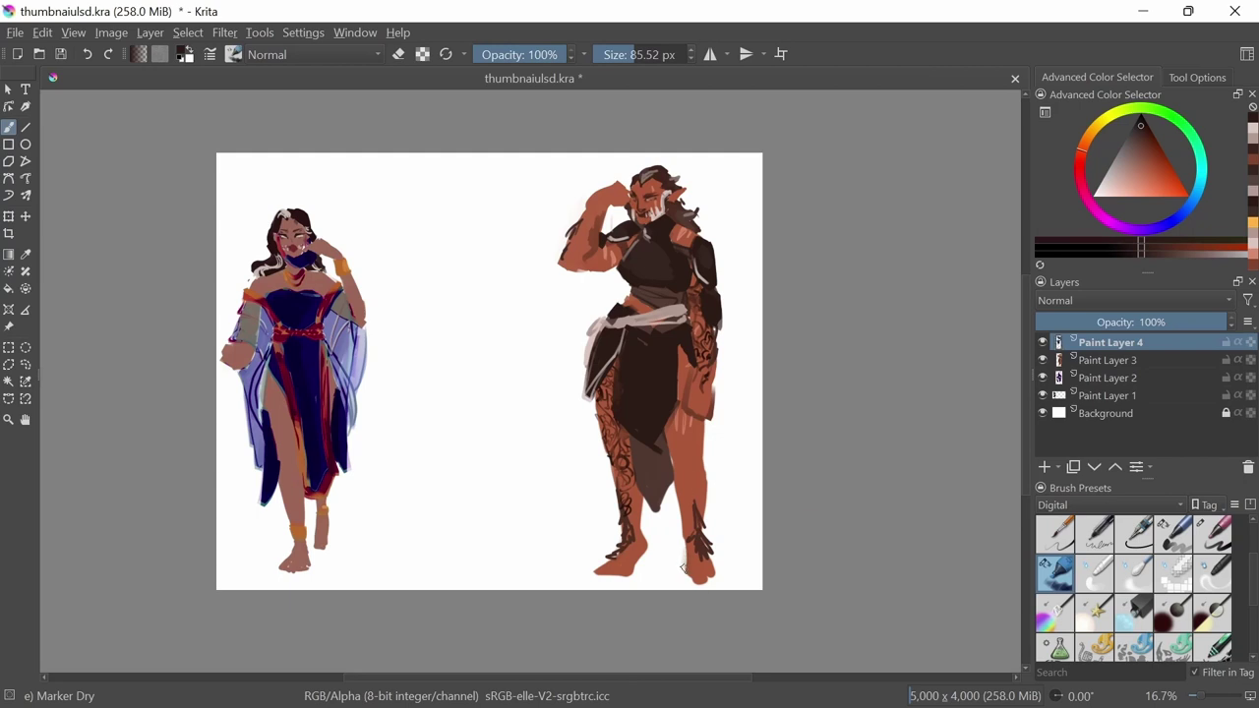
mouse_move(601, 578)
left_mouse_down()
mouse_move(620, 494)
mouse_move(632, 555)
mouse_move(633, 516)
mouse_move(598, 575)
left_mouse_up()
key("ctrl+z")
left_click_drag(689, 484, 696, 544)
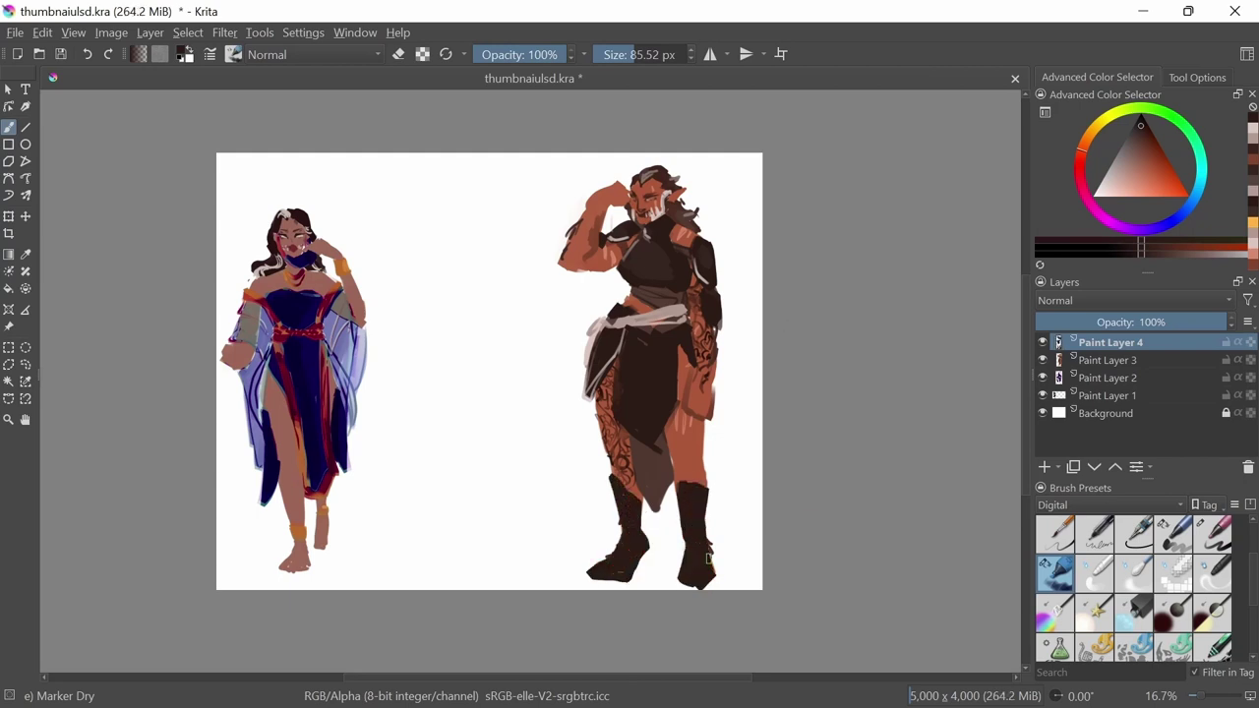
left_click(667, 424, "ctrl")
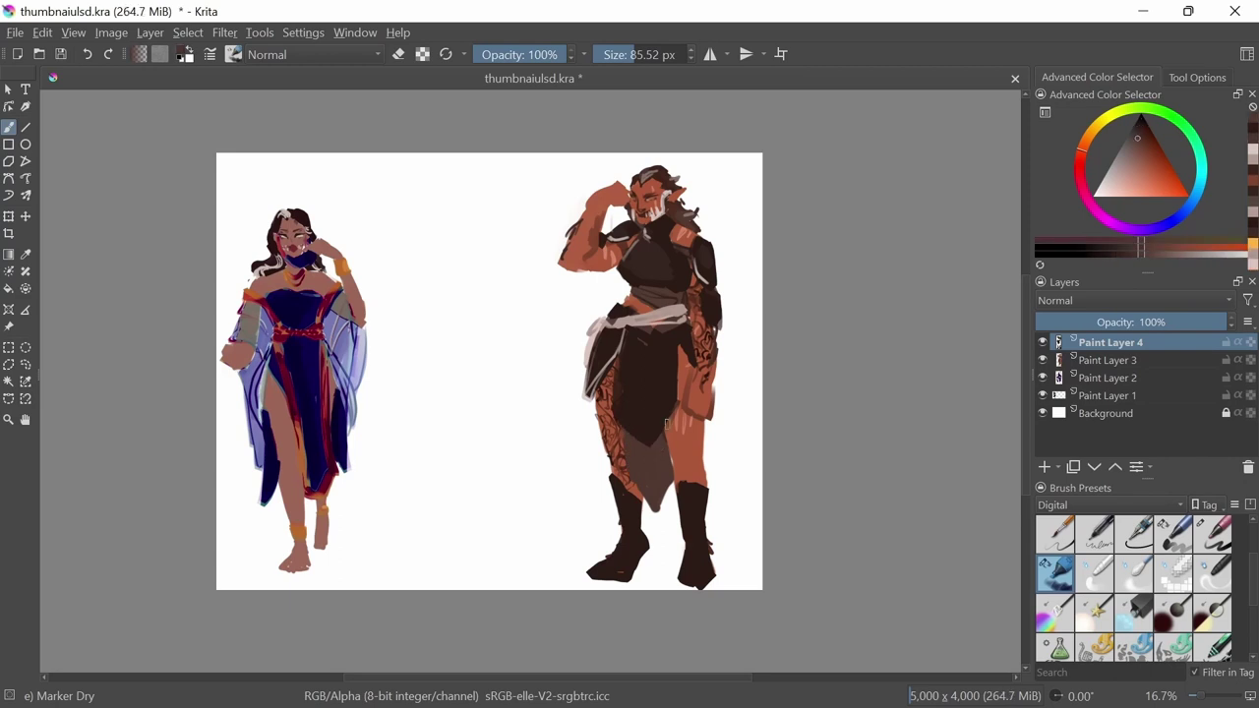
left_click(668, 228, "ctrl")
key("slash")
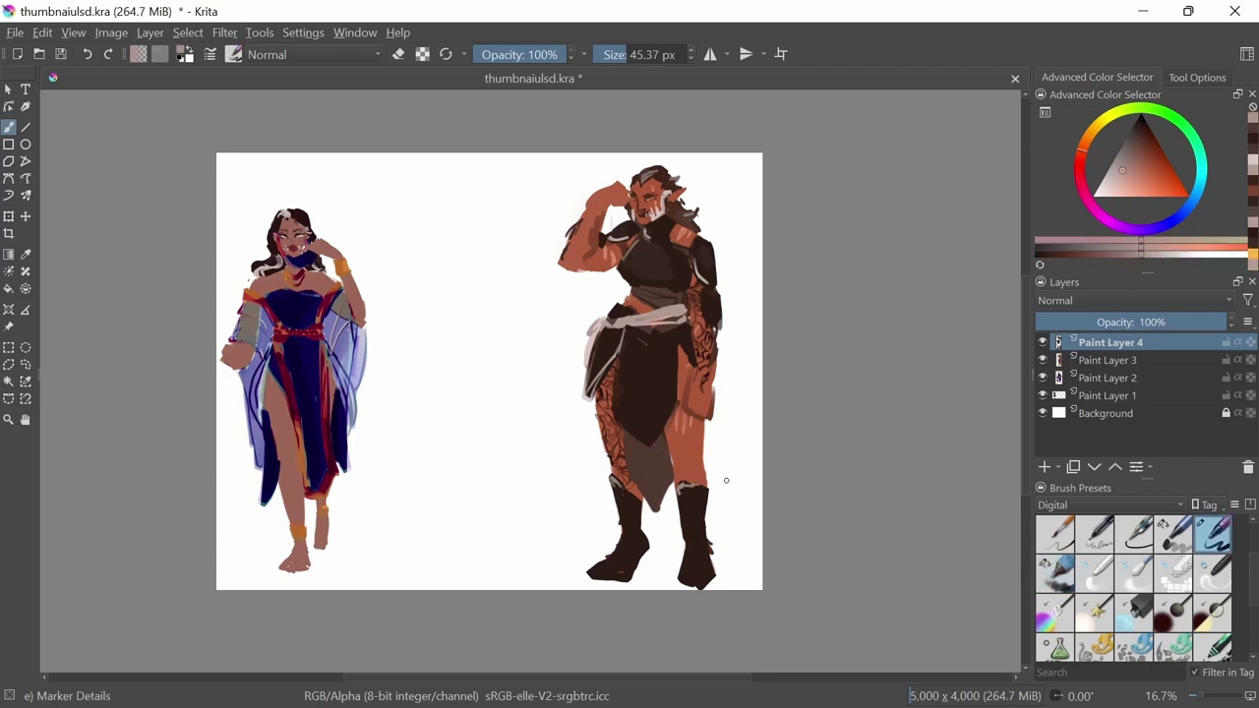
Apply an S-shaped Curves adjustment for more contrast.
left_click(224, 32)
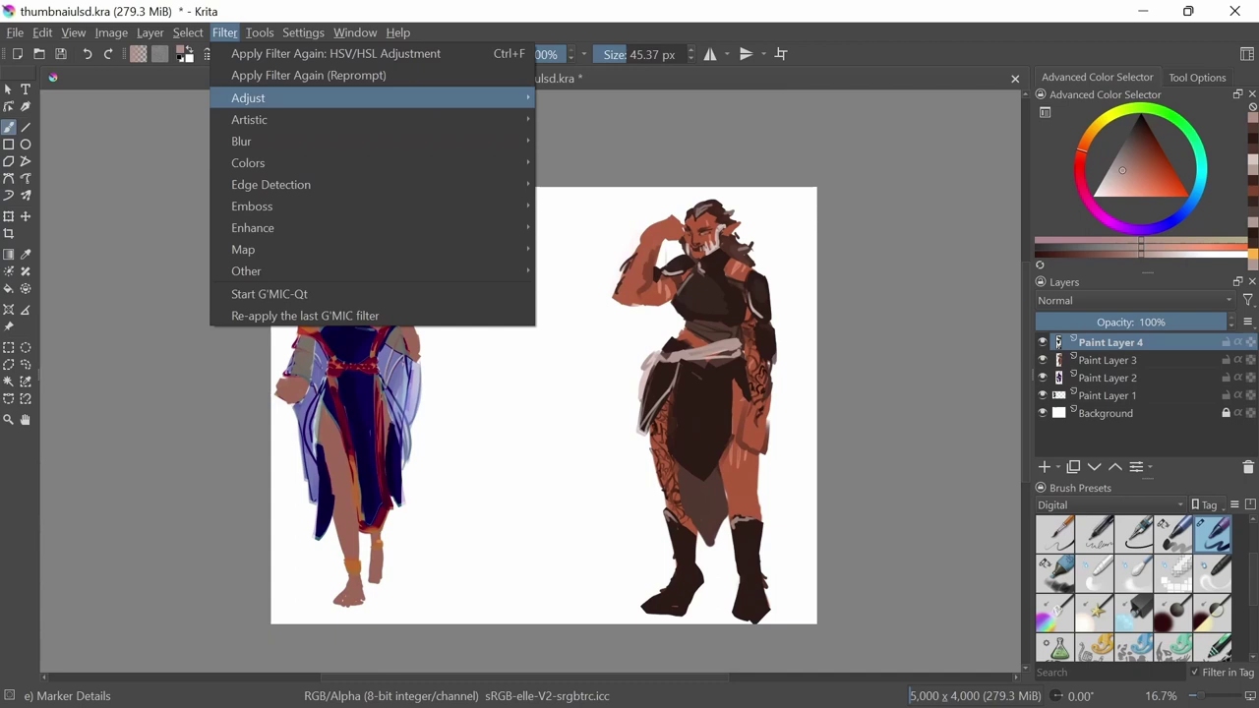
left_click(591, 142)
left_click(983, 441)
left_click_drag(1043, 393, 1065, 370)
key("Escape")
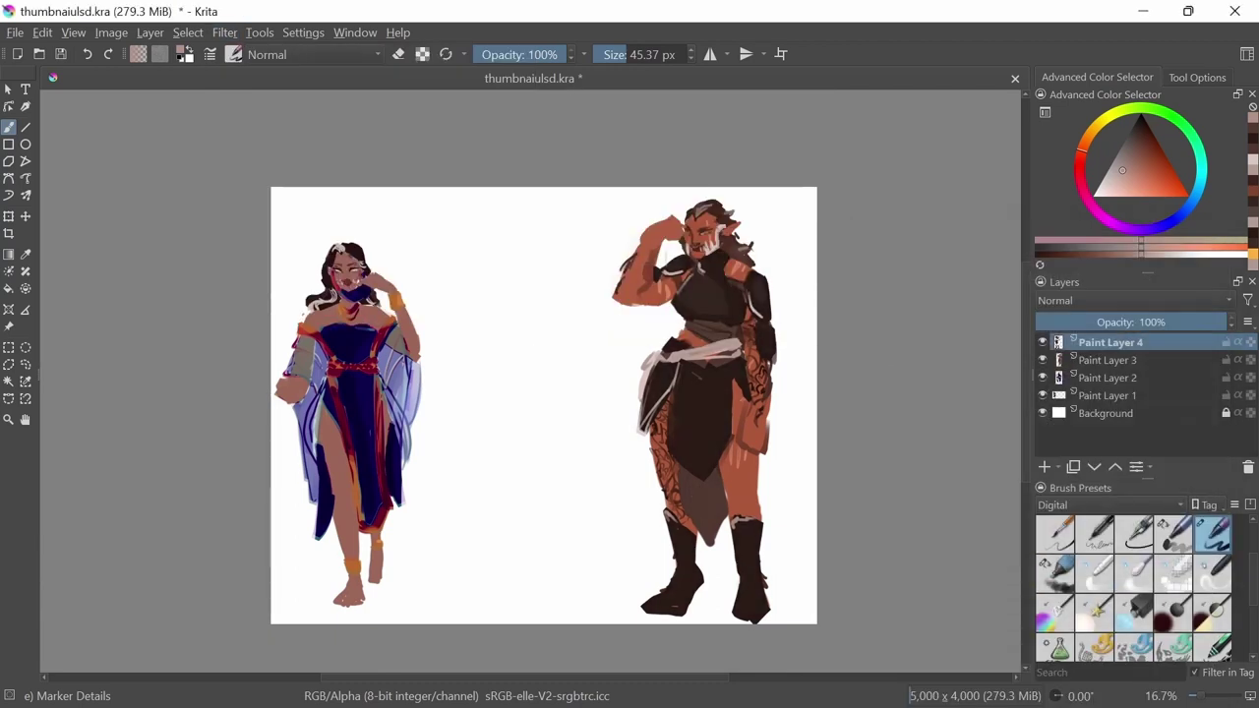
Apply a Hue/Saturation adjustment and make Paint Layer 4 active.
key("ctrl+u")
key("Return")
key("e")
left_click(1110, 360)
left_click(1107, 343)
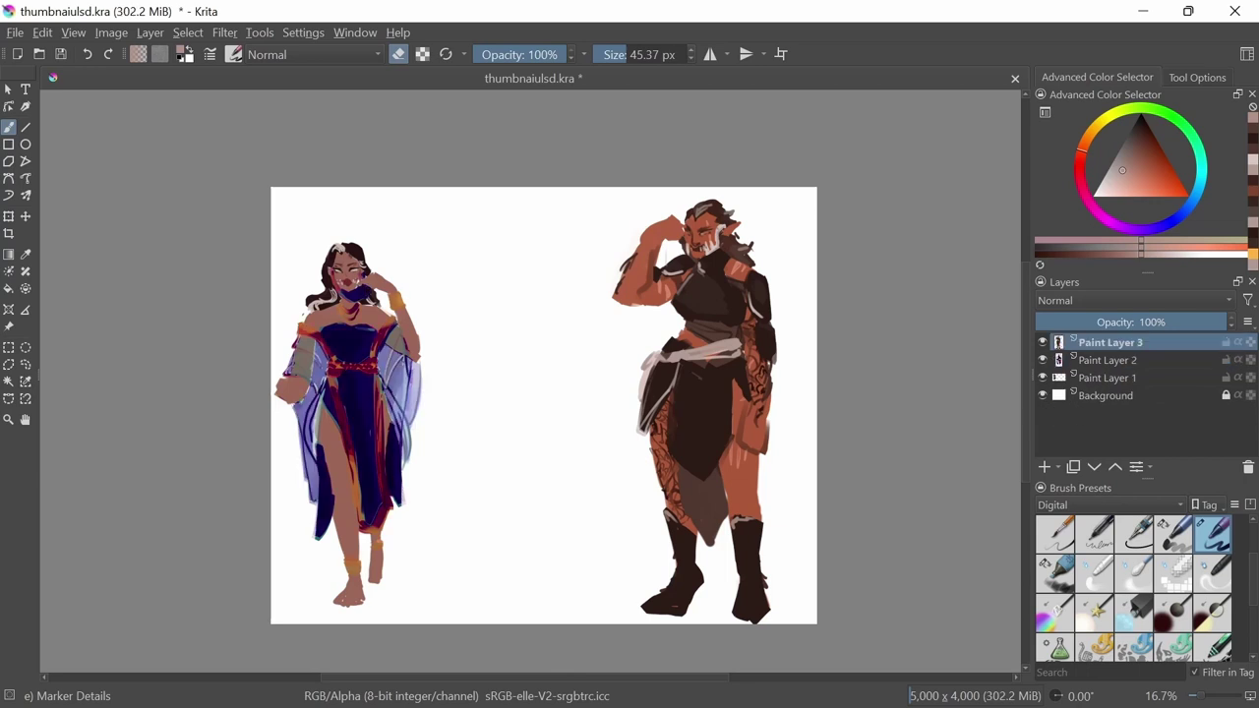
Redden the skin with HSV/HSL: hue −4, saturation 16, lightness −2.
left_click(224, 32)
mouse_move(247, 99)
left_click(590, 248)
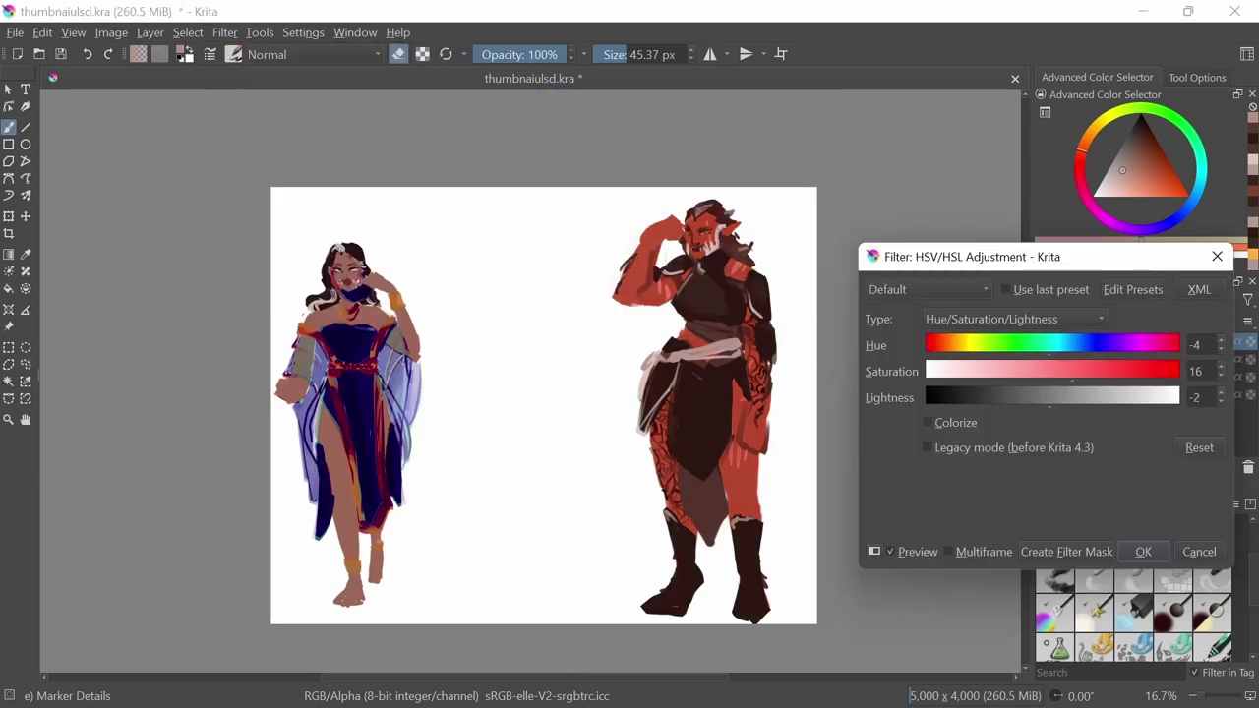
key("Return")
Add a new layer and save thumbnaiulsd.kra.
key("Insert")
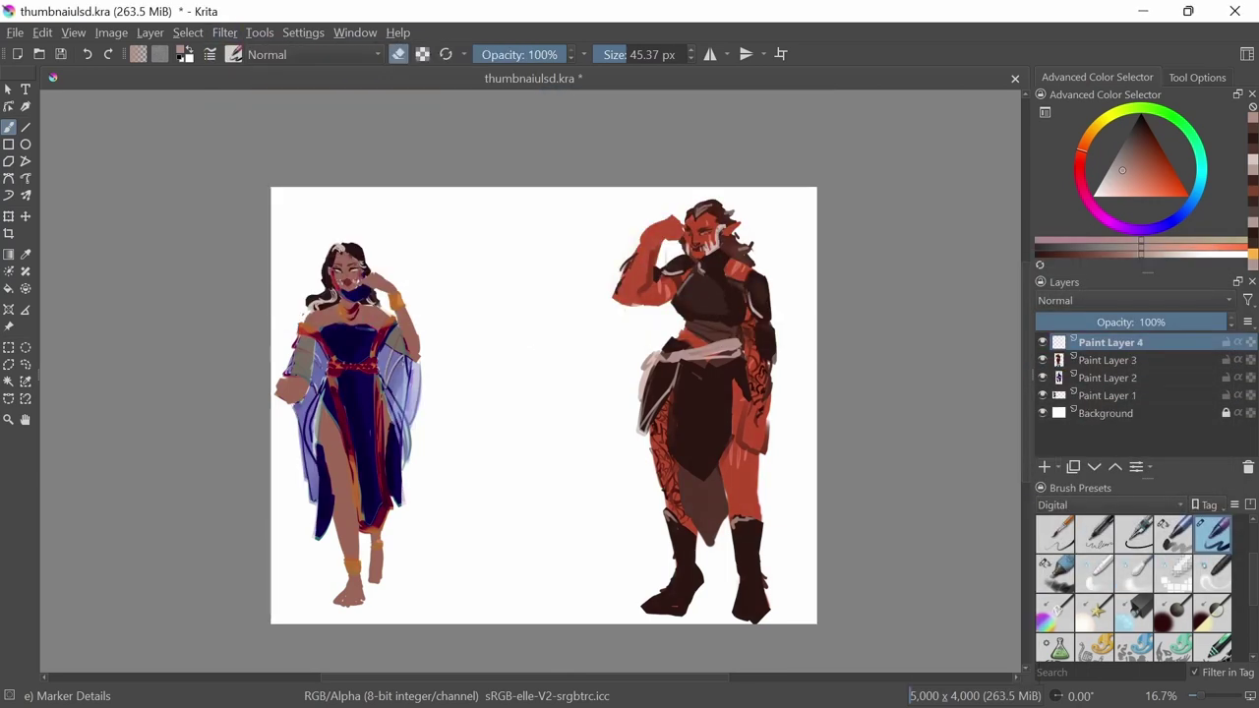
key("Page_Down")
key("e")
key("Page_Up")
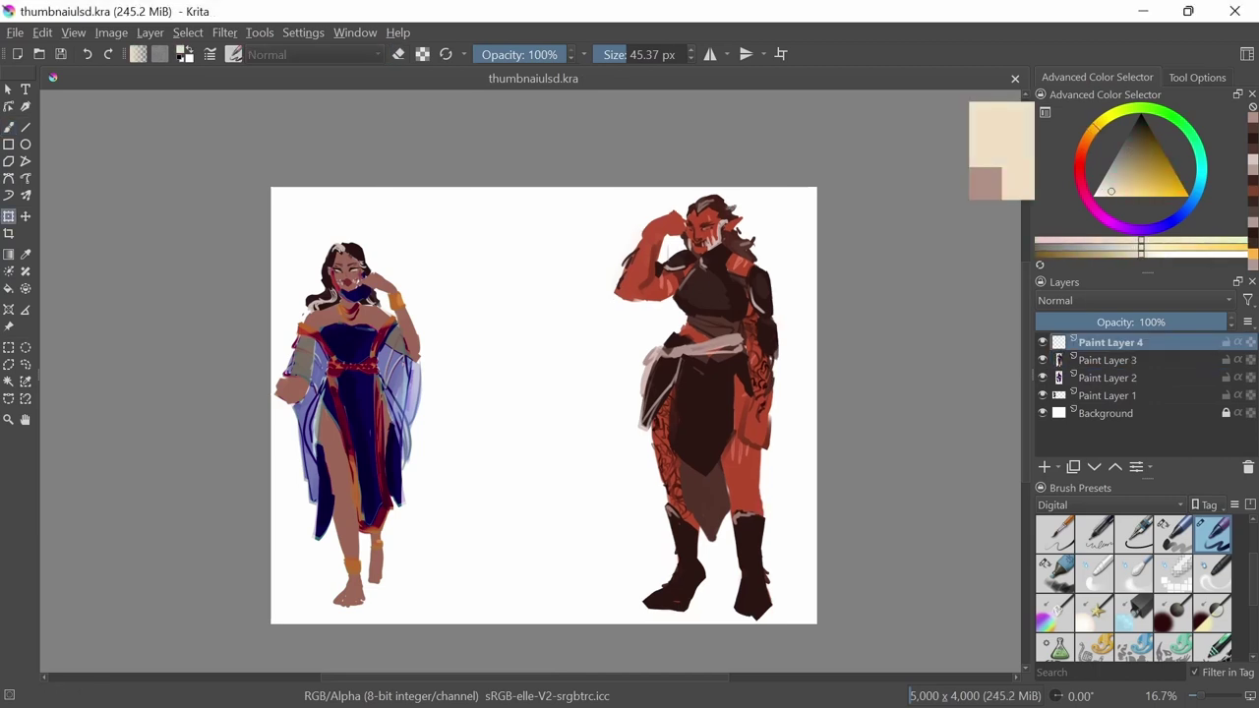
key("slash")
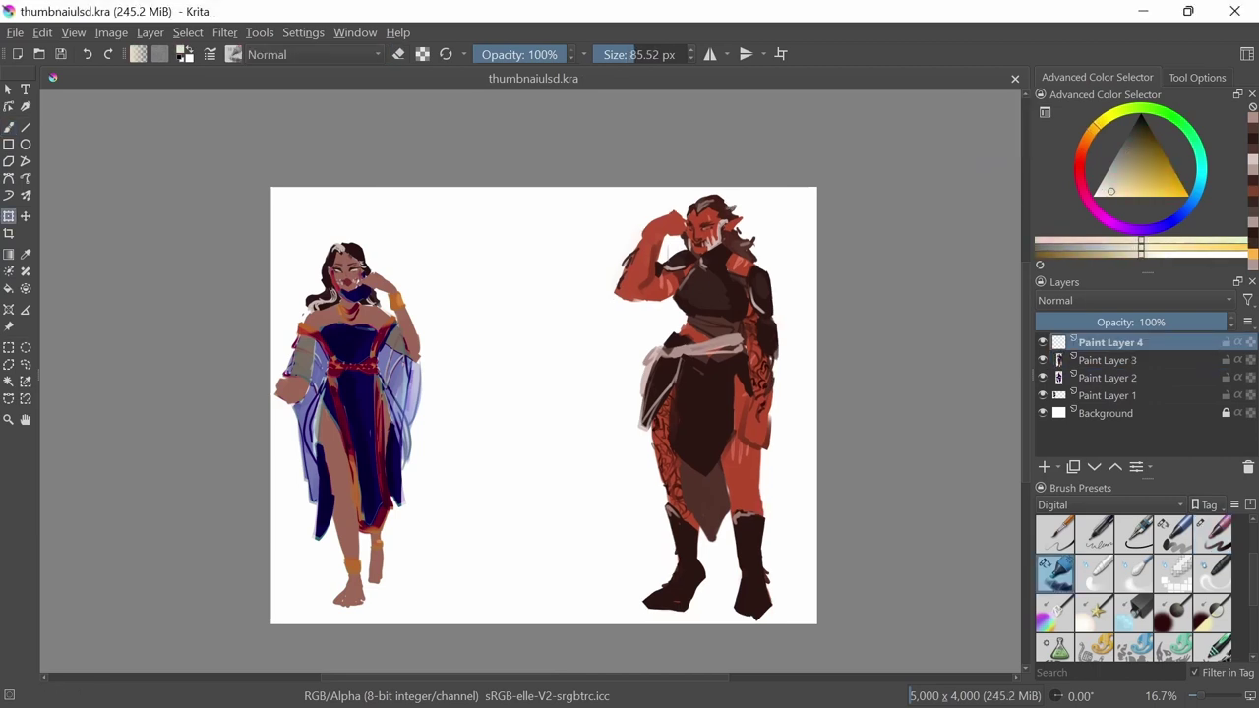
Paint cream head and body shapes for the new figure, undoing two stray strokes.
key("b")
mouse_move(517, 391)
left_mouse_down()
mouse_move(531, 425)
mouse_move(503, 429)
mouse_move(558, 423)
mouse_move(565, 494)
left_mouse_up()
mouse_move(452, 423)
left_mouse_down()
mouse_move(529, 497)
mouse_move(486, 468)
left_mouse_up()
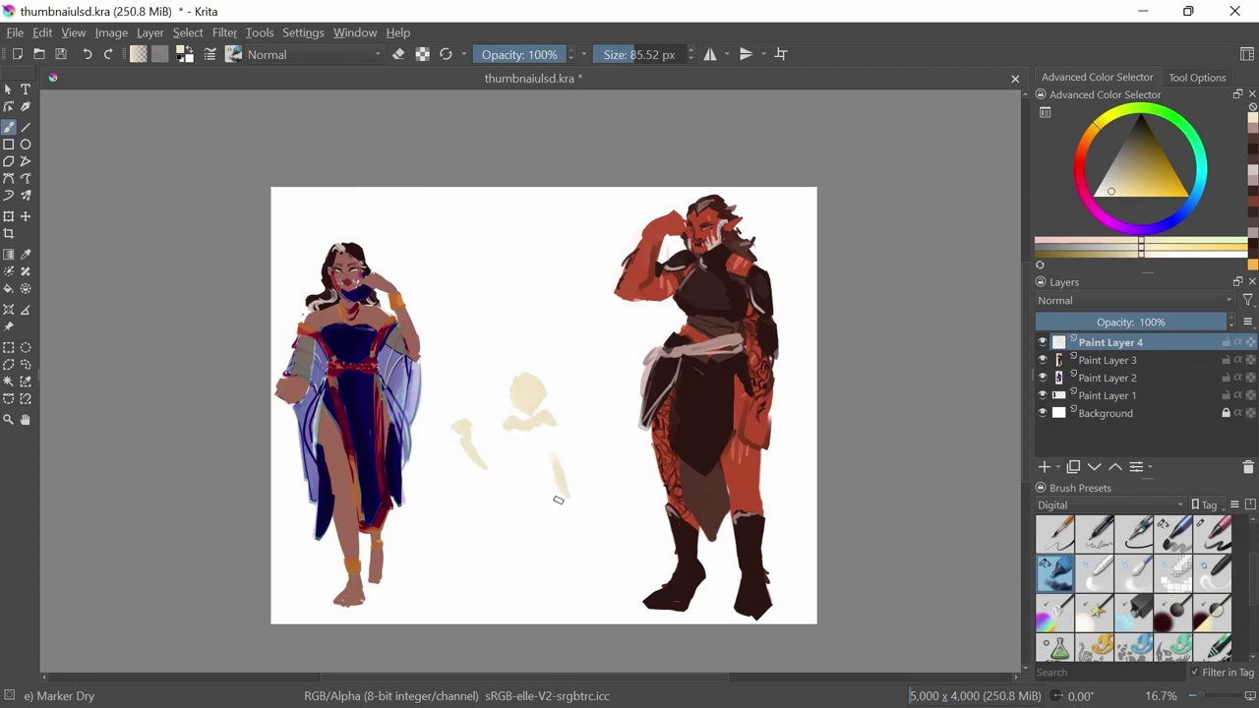
key("ctrl+z")
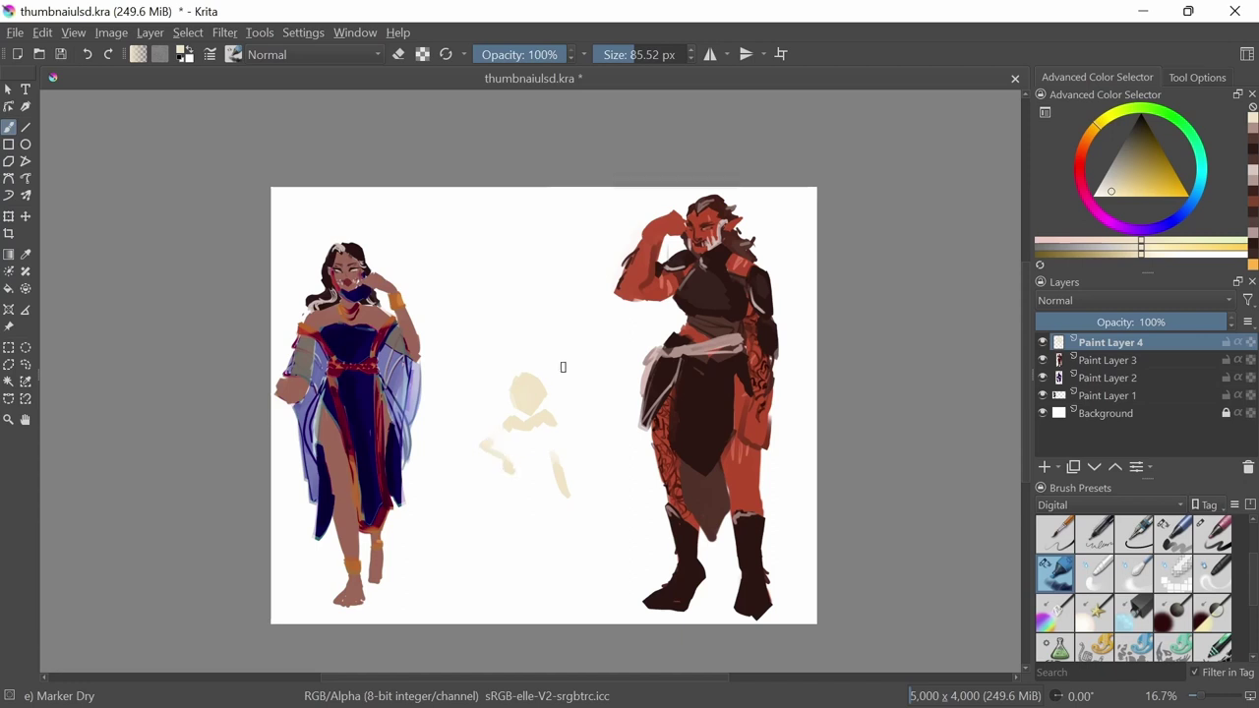
key("ctrl+z")
Add the halfling's cream arm and torso, then redraw a grey sword below her hand.
mouse_move(576, 455)
left_mouse_down()
mouse_move(544, 469)
mouse_move(562, 420)
mouse_move(579, 445)
left_mouse_up()
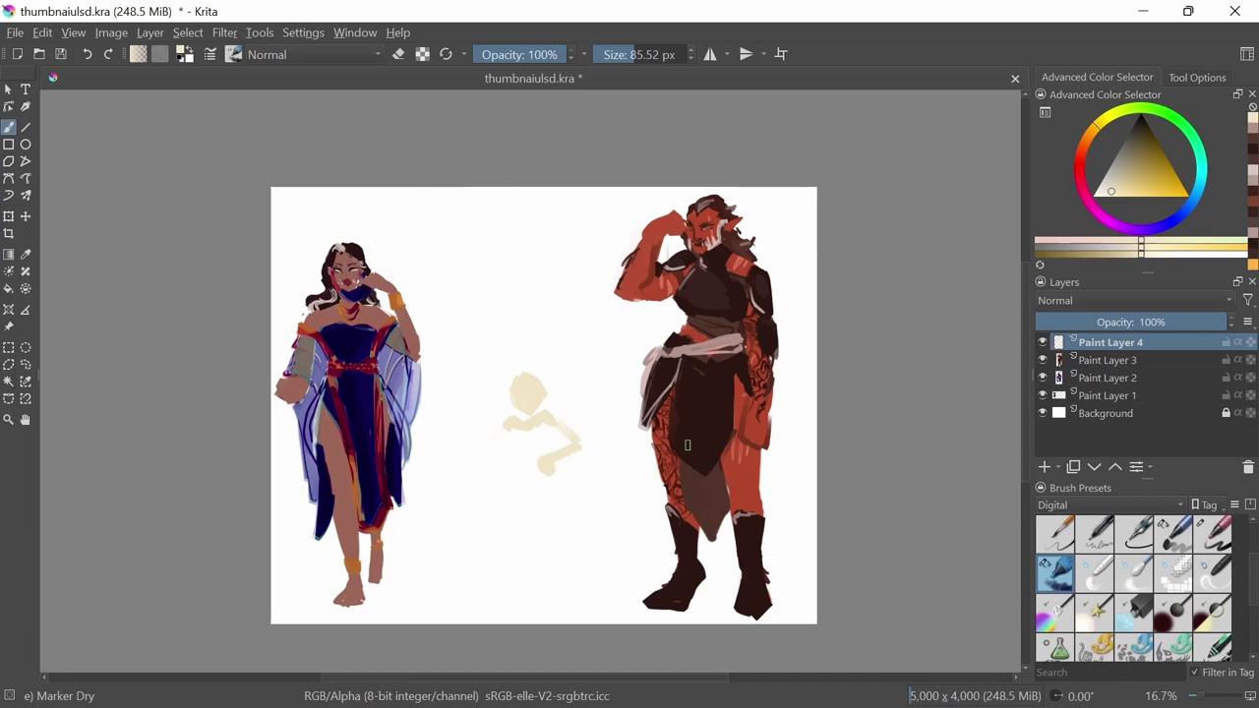
mouse_move(507, 429)
left_mouse_down()
mouse_move(474, 449)
mouse_move(462, 438)
mouse_move(462, 549)
left_mouse_up()
key("ctrl+z")
left_click_drag(458, 472, 483, 584)
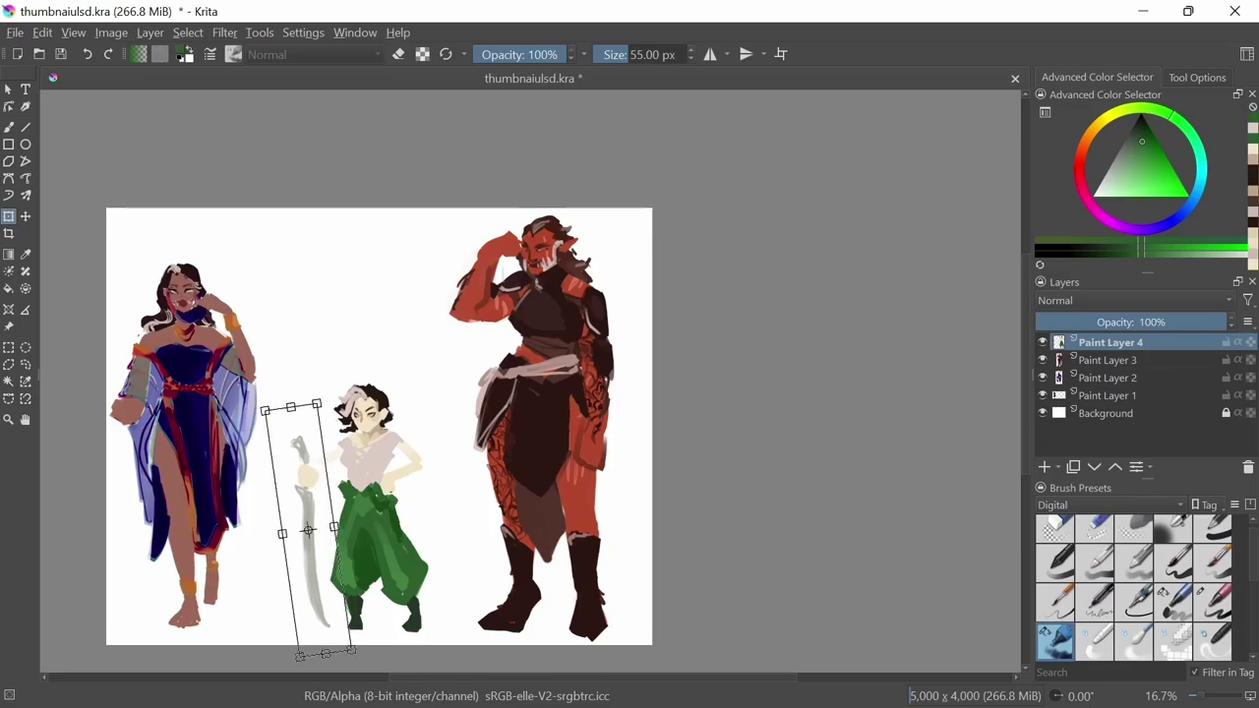
Paint a near-black brown belt and sash hanging down the halfling's waist.
key("e")
left_click(367, 482, "ctrl")
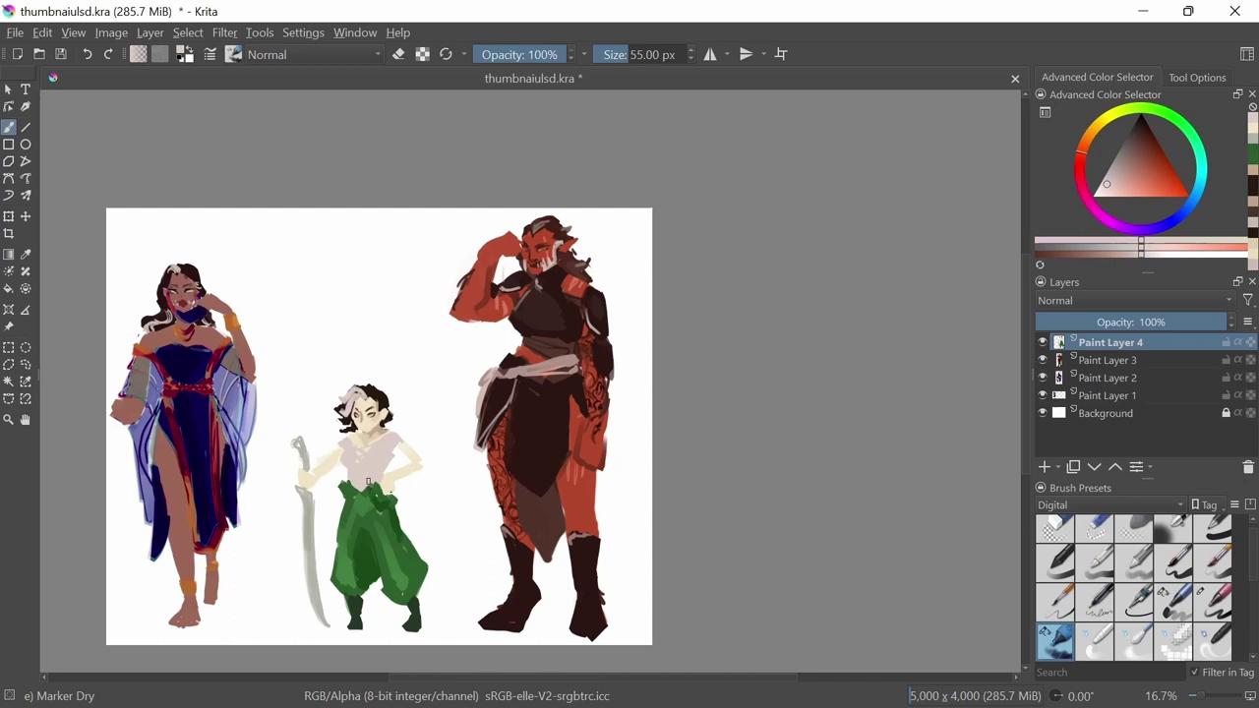
left_click(366, 403, "ctrl")
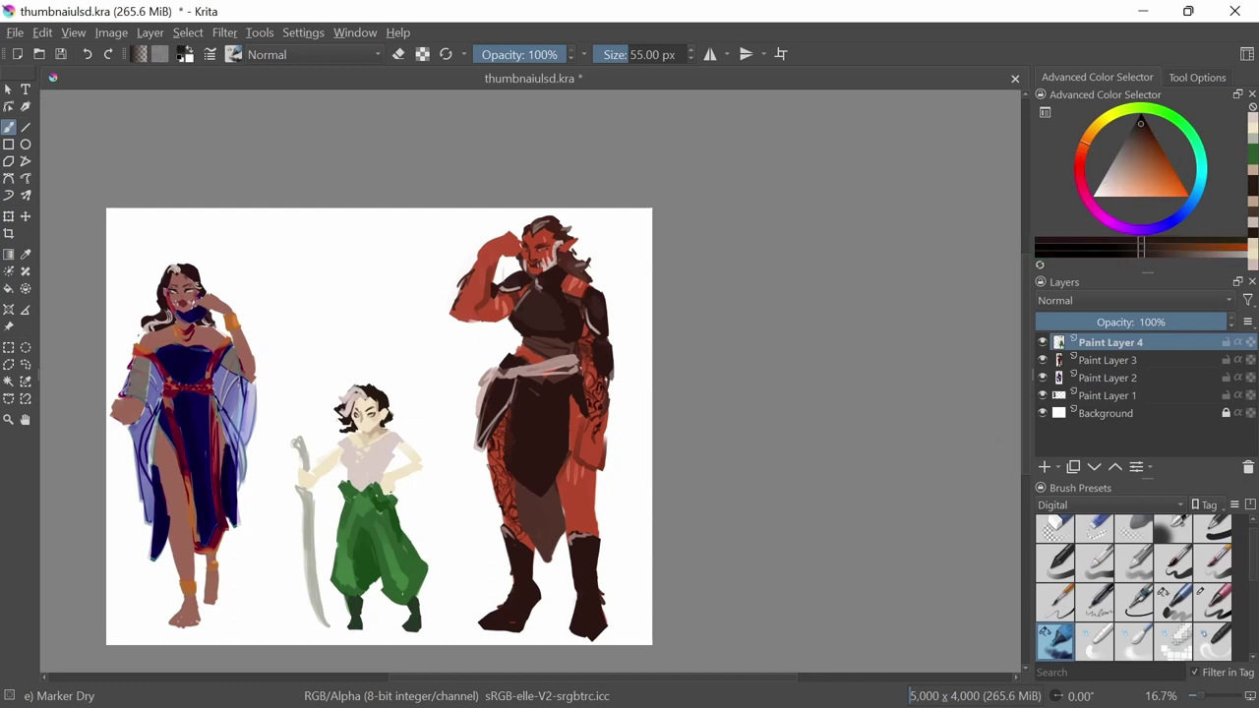
mouse_move(347, 503)
left_mouse_down()
mouse_move(389, 500)
mouse_move(386, 577)
left_mouse_up()
left_click_drag(395, 506, 399, 547)
left_click_drag(362, 496, 393, 503)
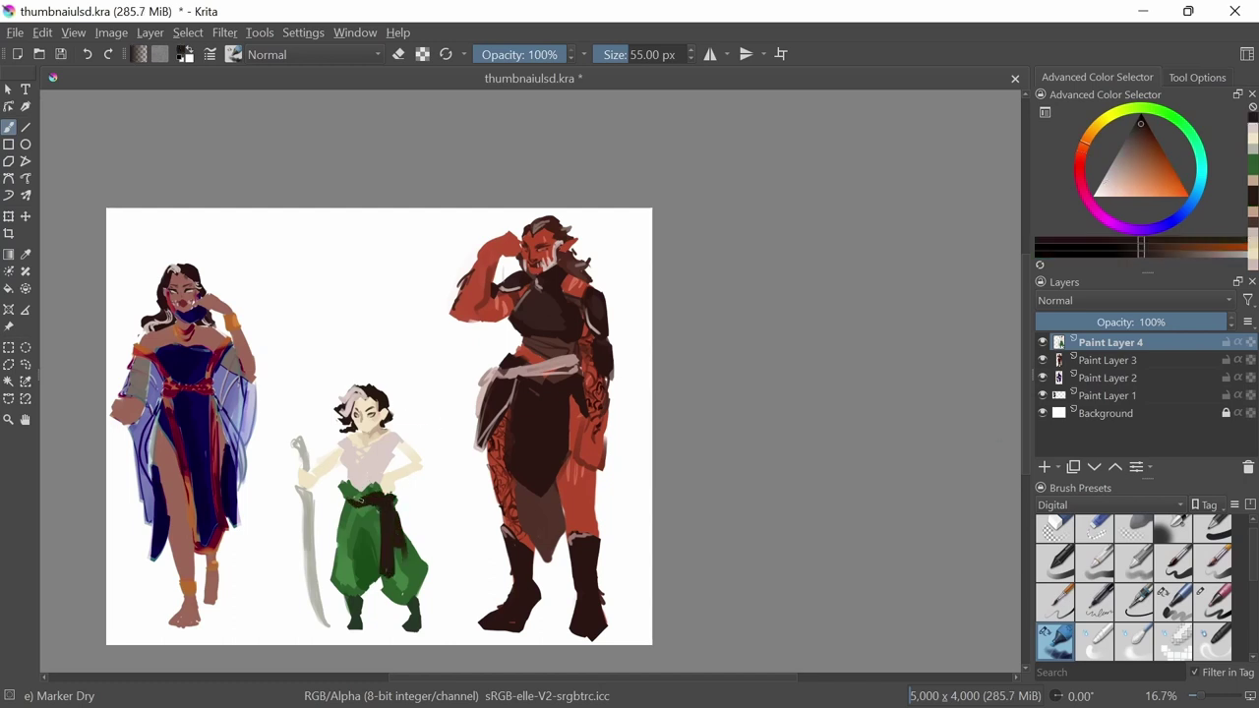
Paint a green collar around the halfling's neck and dark green on her right side.
left_click(307, 521, "ctrl")
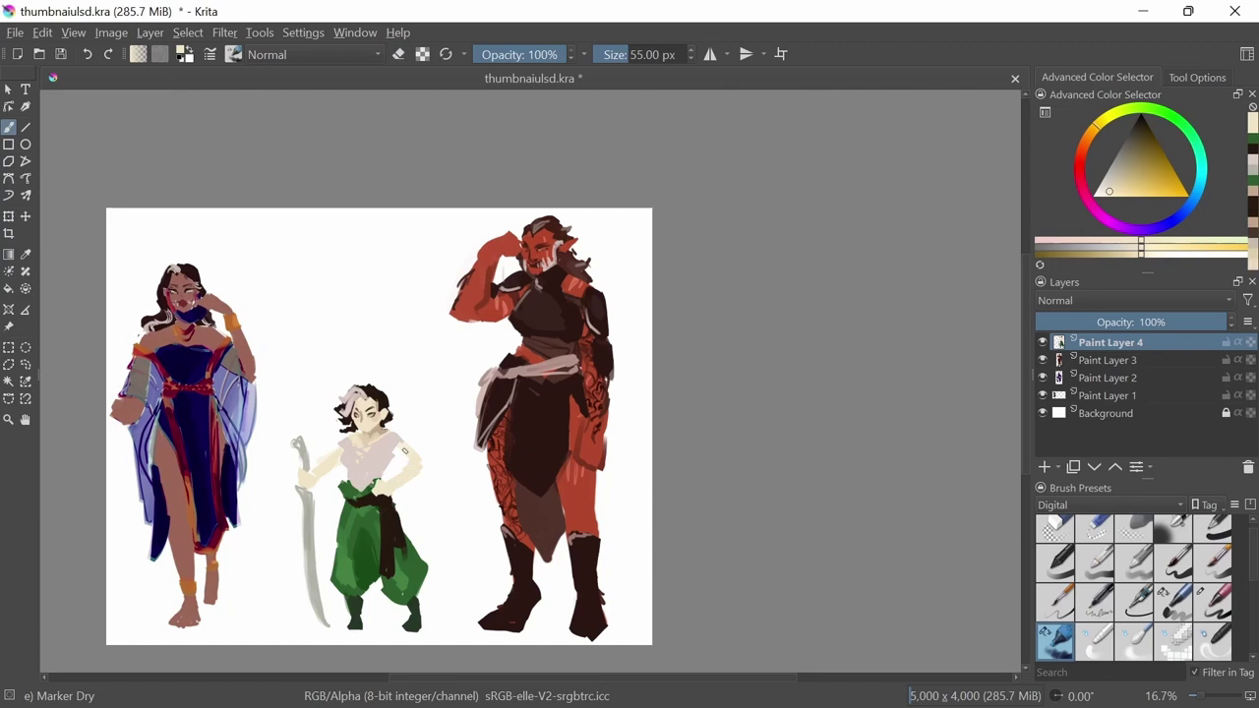
left_click(405, 448, "ctrl")
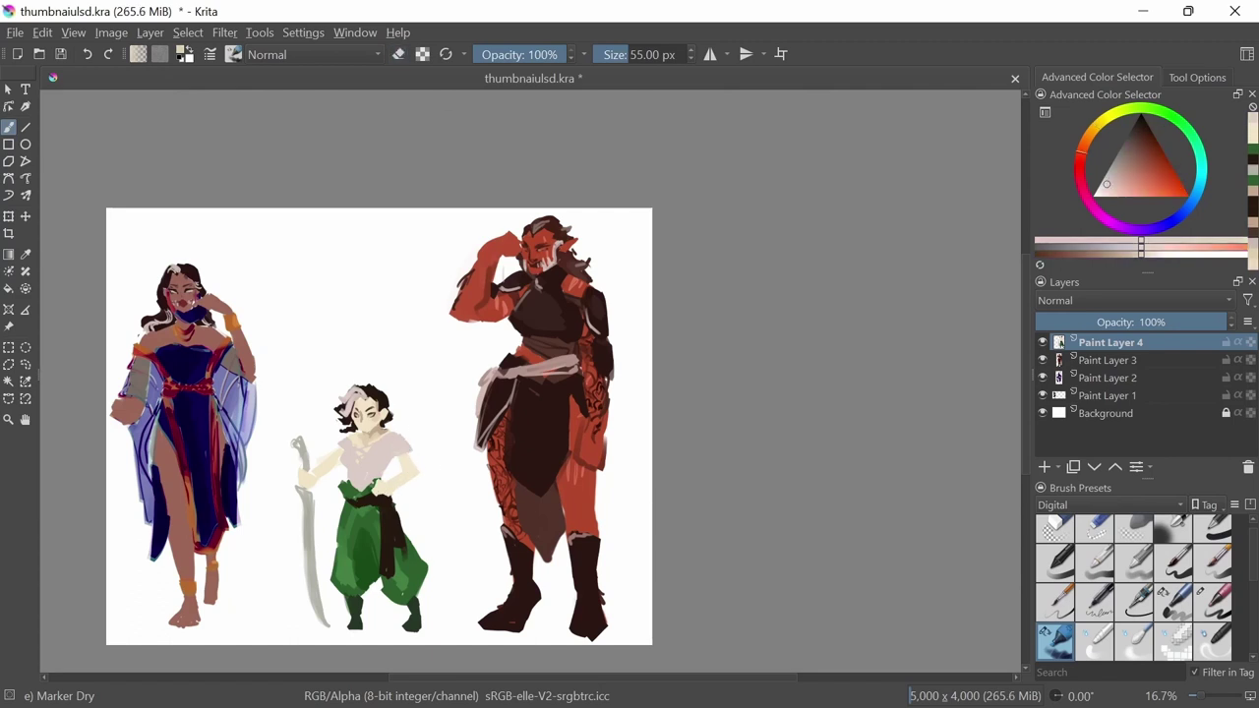
left_click(366, 550, "ctrl")
left_click_drag(344, 438, 401, 431)
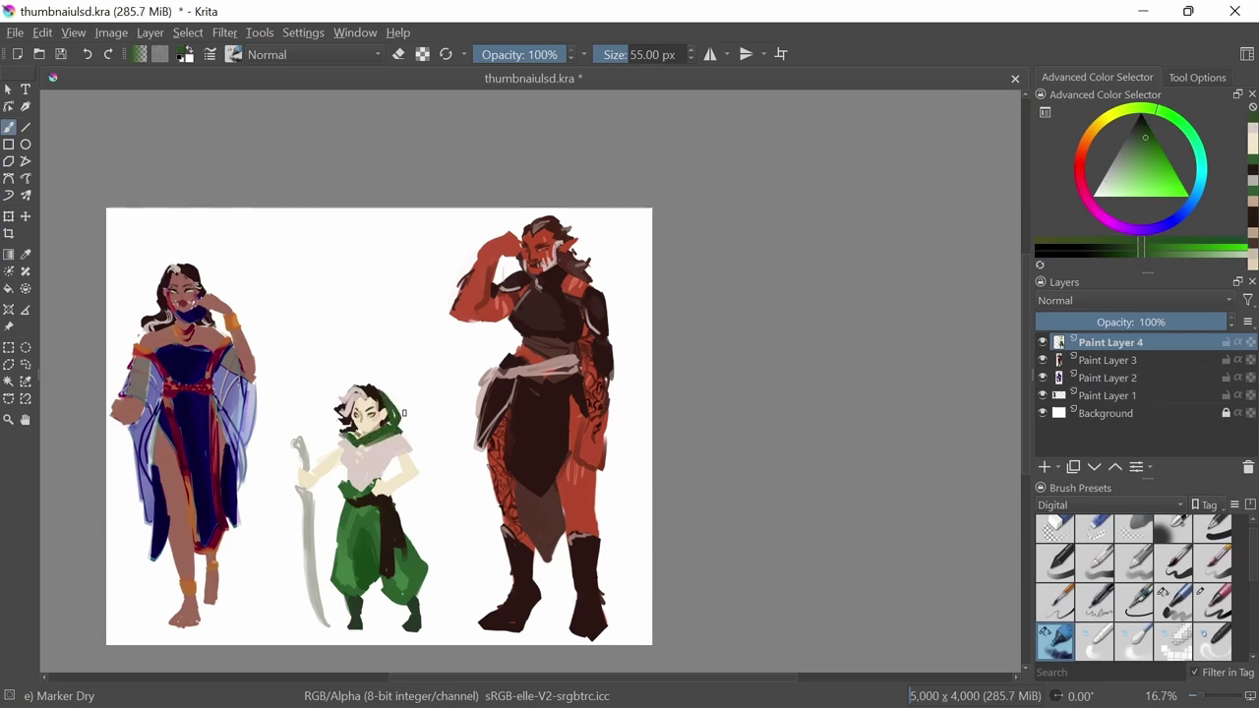
left_click(364, 519, "ctrl")
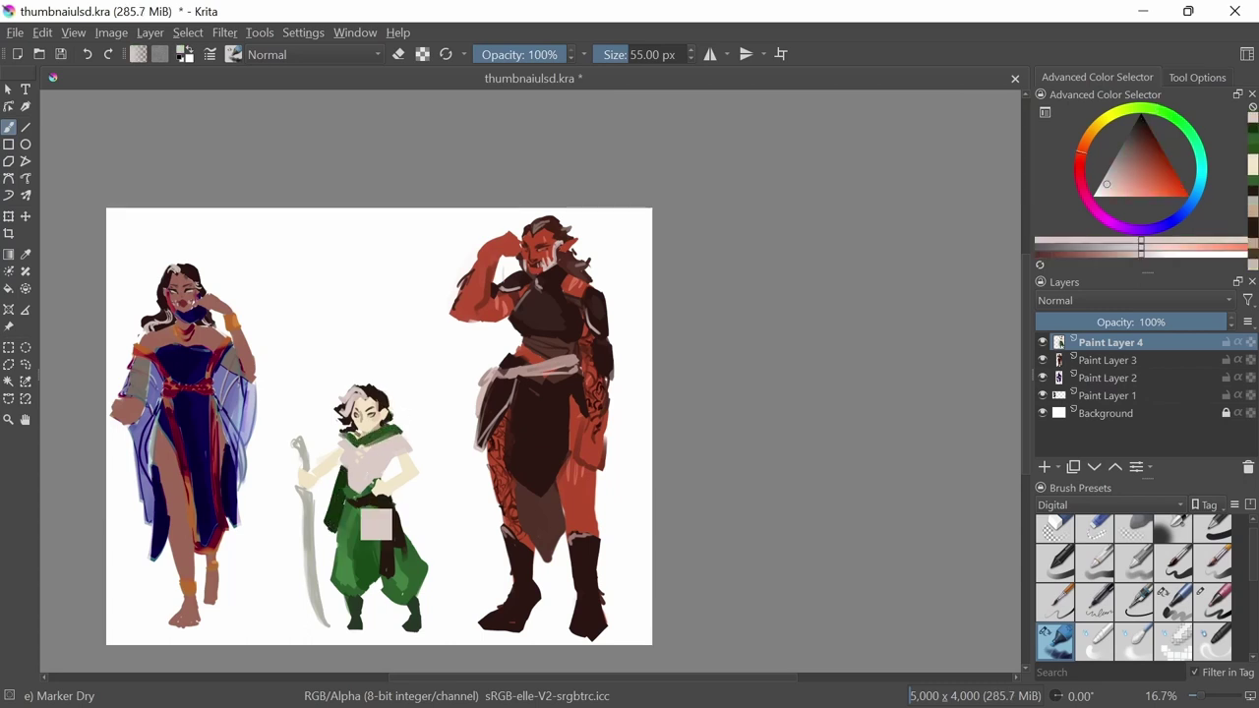
left_click_drag(391, 486, 413, 531)
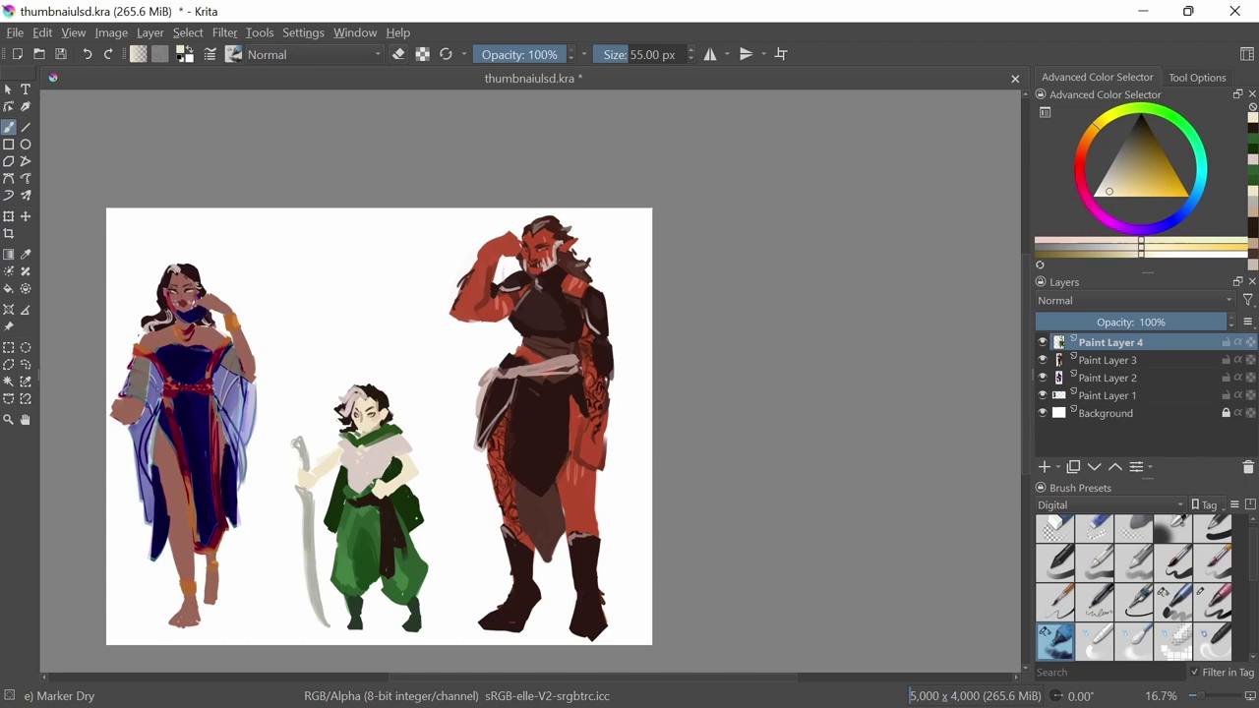
Shade the halfling's belt in brown with the dry marker brush.
left_click(405, 469, "ctrl")
left_click(1213, 602)
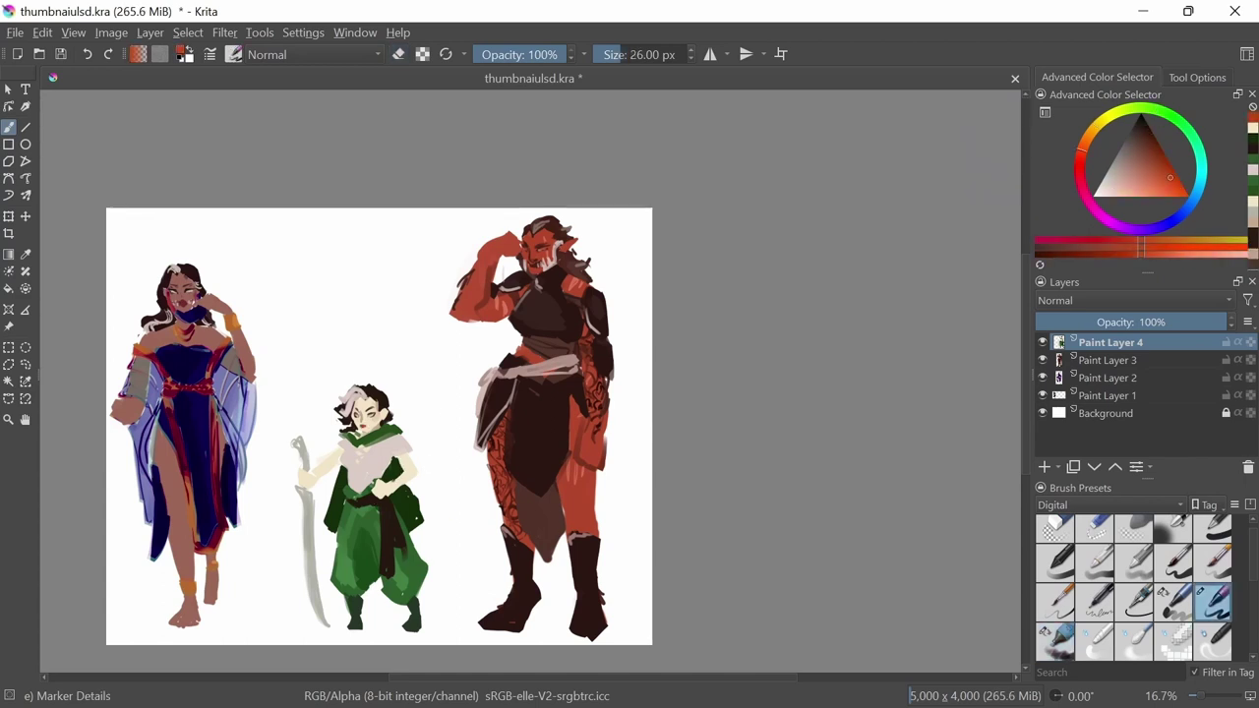
key("slash")
mouse_move(349, 472)
left_mouse_down()
mouse_move(384, 479)
mouse_move(369, 484)
left_mouse_up()
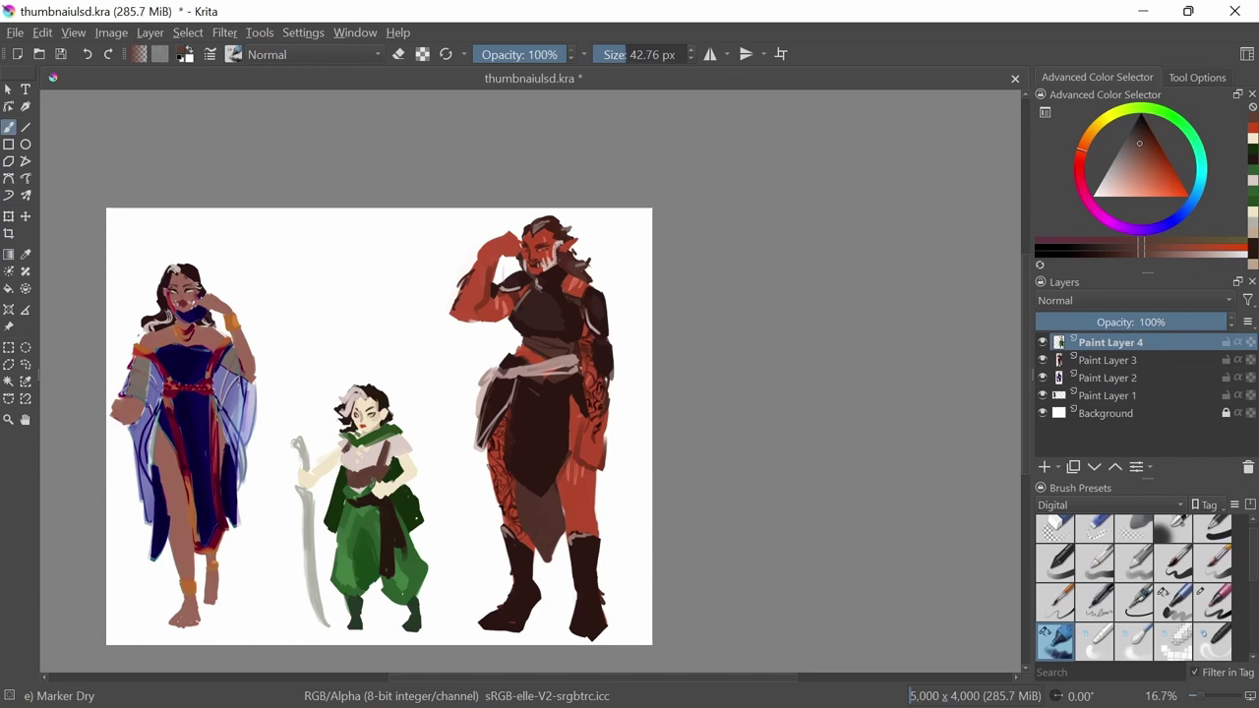
Add green strokes to the halfling's trousers and extend the right side of her cloak.
left_click(326, 472, "ctrl")
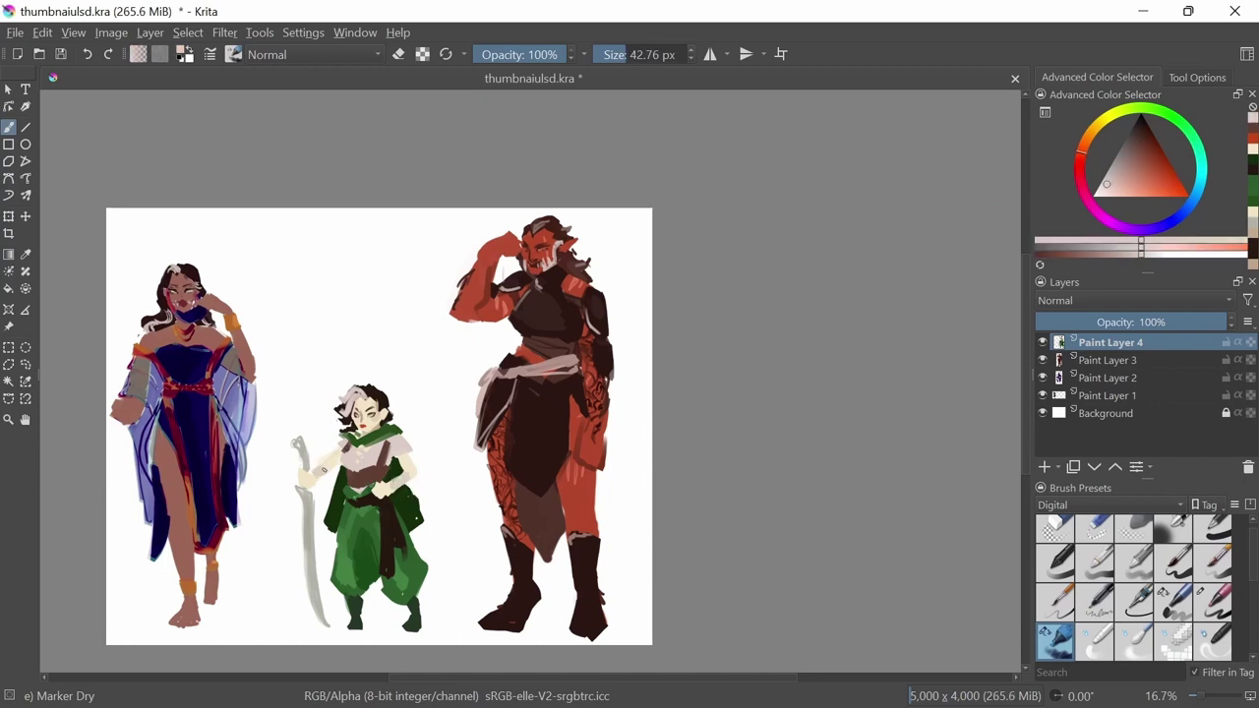
left_click(393, 484, "ctrl")
left_click(368, 472, "ctrl")
left_click(419, 443, "ctrl")
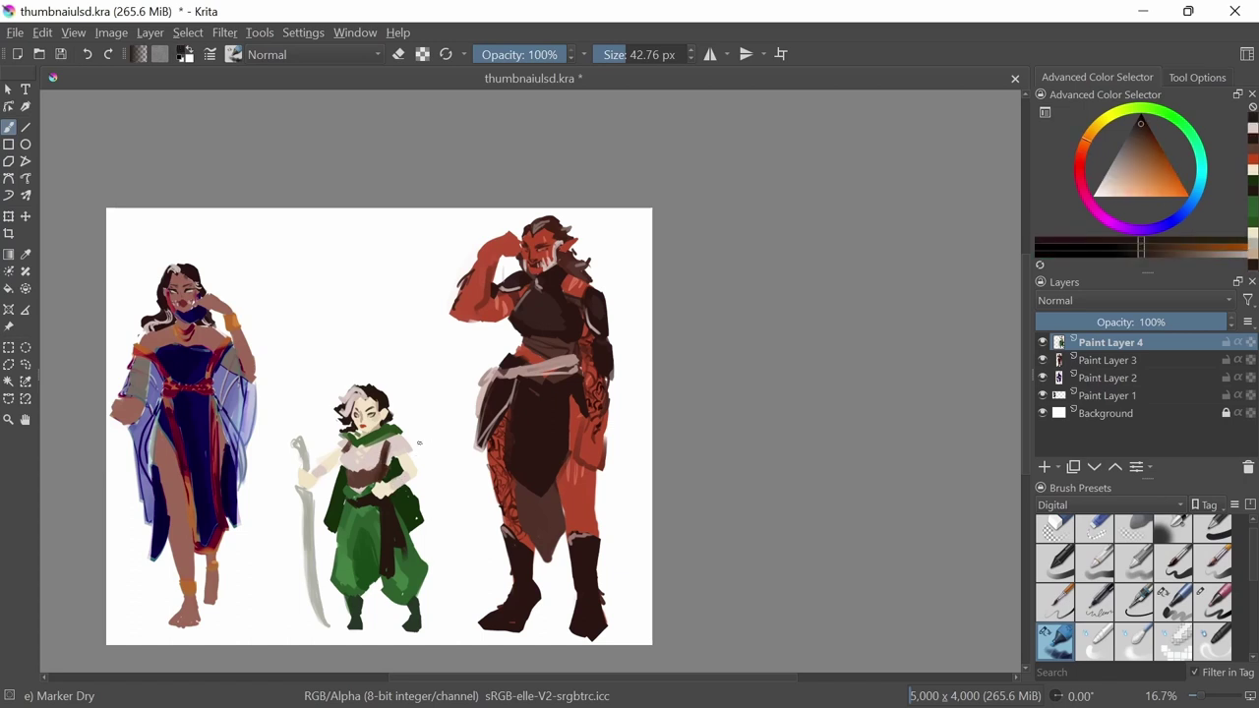
left_click(389, 590, "ctrl")
mouse_move(365, 539)
left_mouse_down()
mouse_move(366, 596)
mouse_move(377, 590)
left_mouse_up()
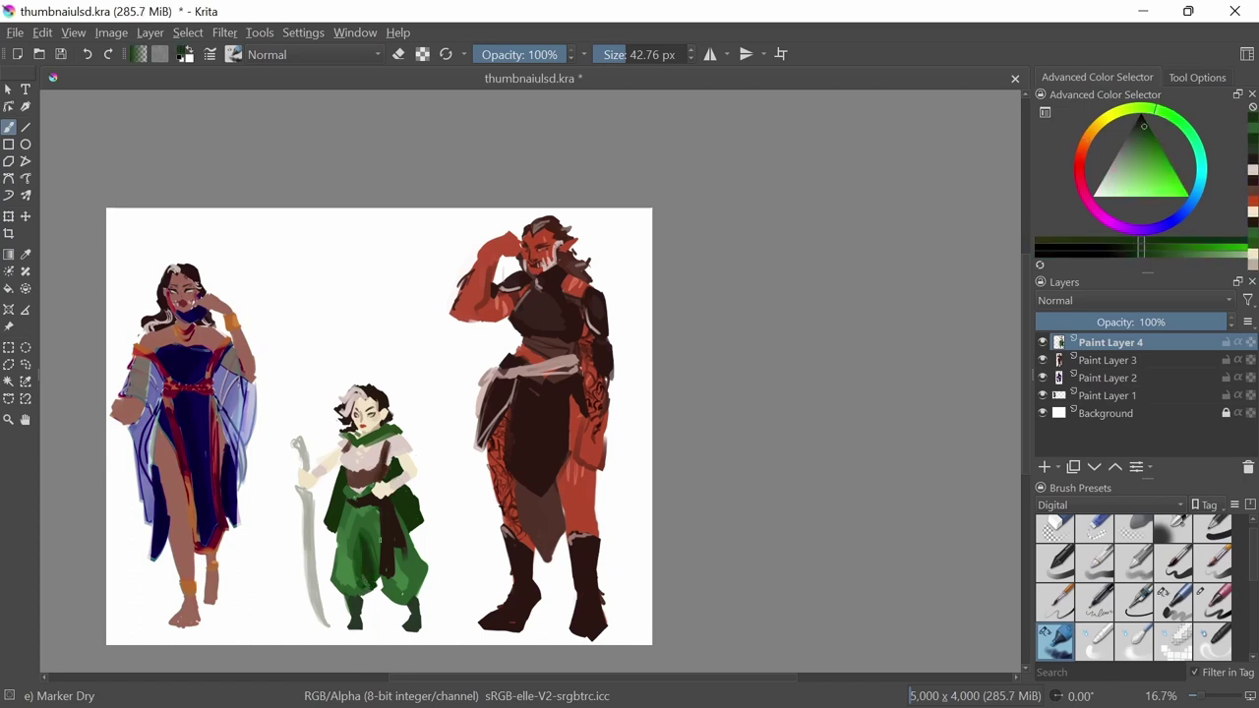
left_click_drag(417, 500, 429, 558)
Lasso the sword and rotate it upright with Ctrl+T, then clear the selection.
key("bracketright")
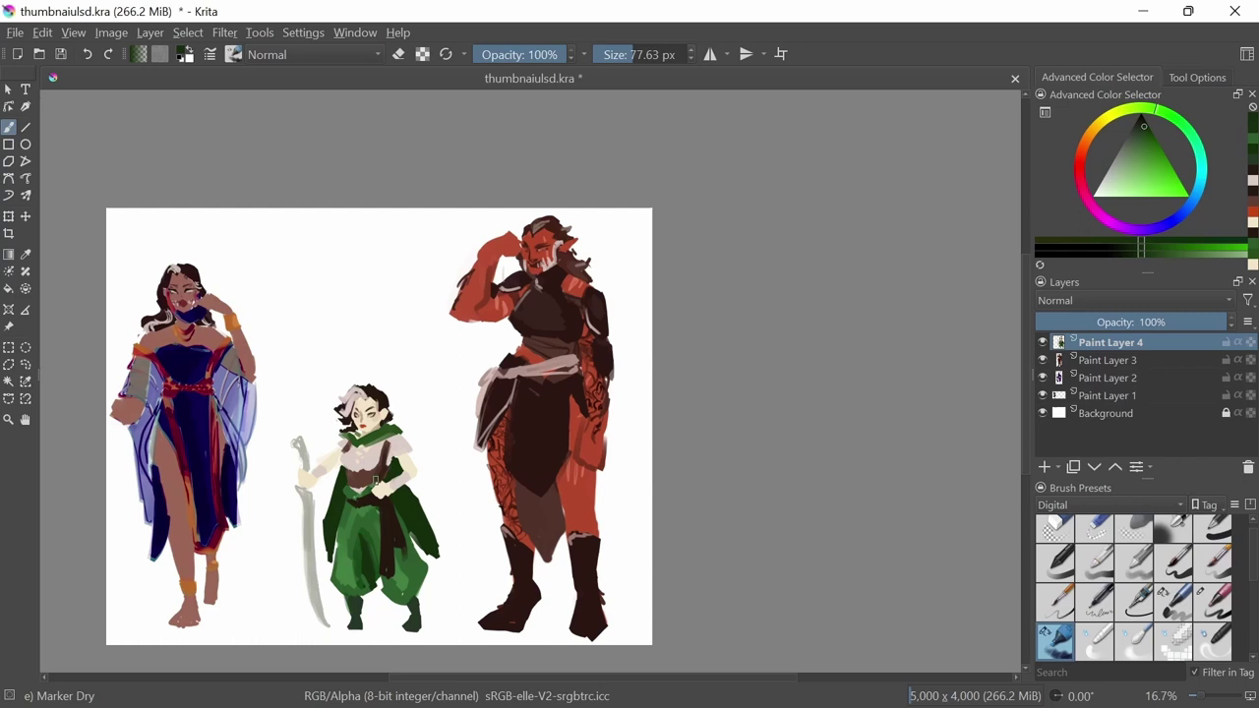
key("bracketleft")
key("bracketleft")
left_click(306, 531, "ctrl")
left_click(26, 364)
mouse_move(287, 429)
left_mouse_down()
mouse_move(336, 637)
mouse_move(312, 635)
left_mouse_up()
key("ctrl+t")
key("Return")
key("b")
key("ctrl+shift+a")
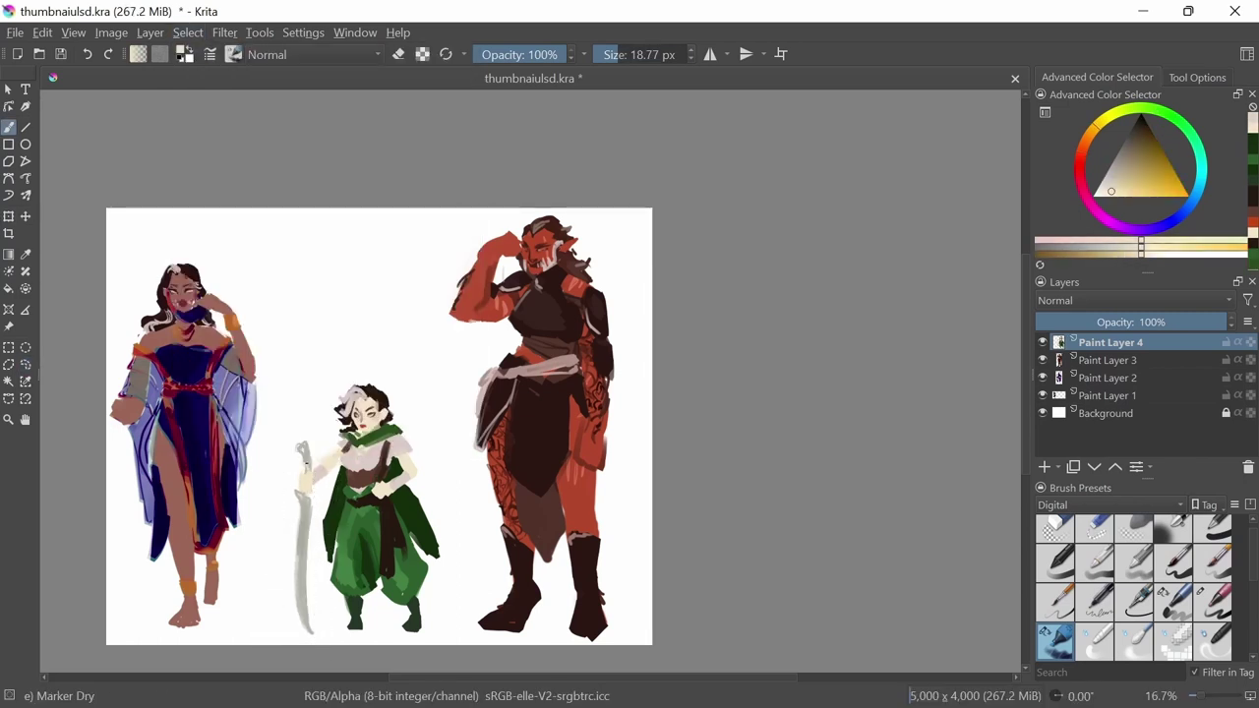
Scale up the halfling on Paint Layer 4 and nudge her slightly left.
key("e")
key("ctrl+t")
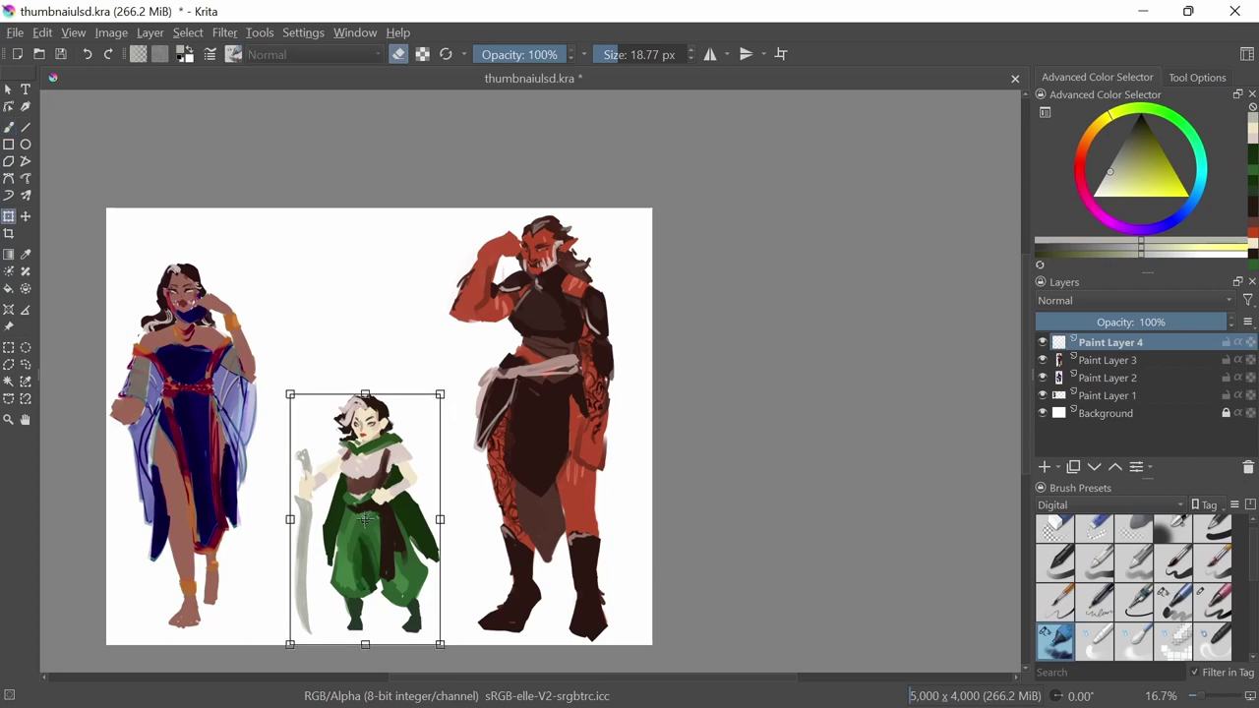
left_click_drag(439, 394, 454, 382)
key("Return")
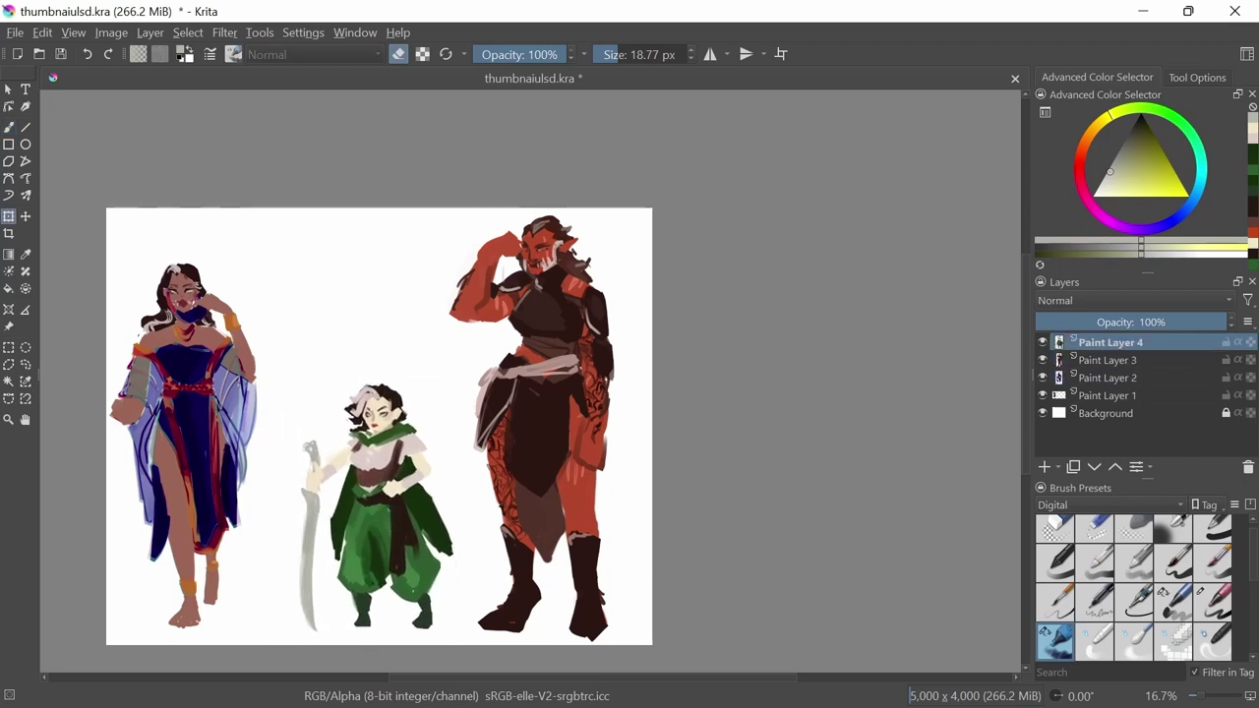
left_click_drag(379, 502, 349, 501)
Move the red barbarian left and add a new paint layer just above Background.
left_click(1108, 360)
left_click_drag(531, 433, 497, 433)
key("Return")
left_click(1105, 413)
left_click(1044, 466)
Scribble a small yellow mark right of the barbarian with the detail marker.
left_click(1212, 600)
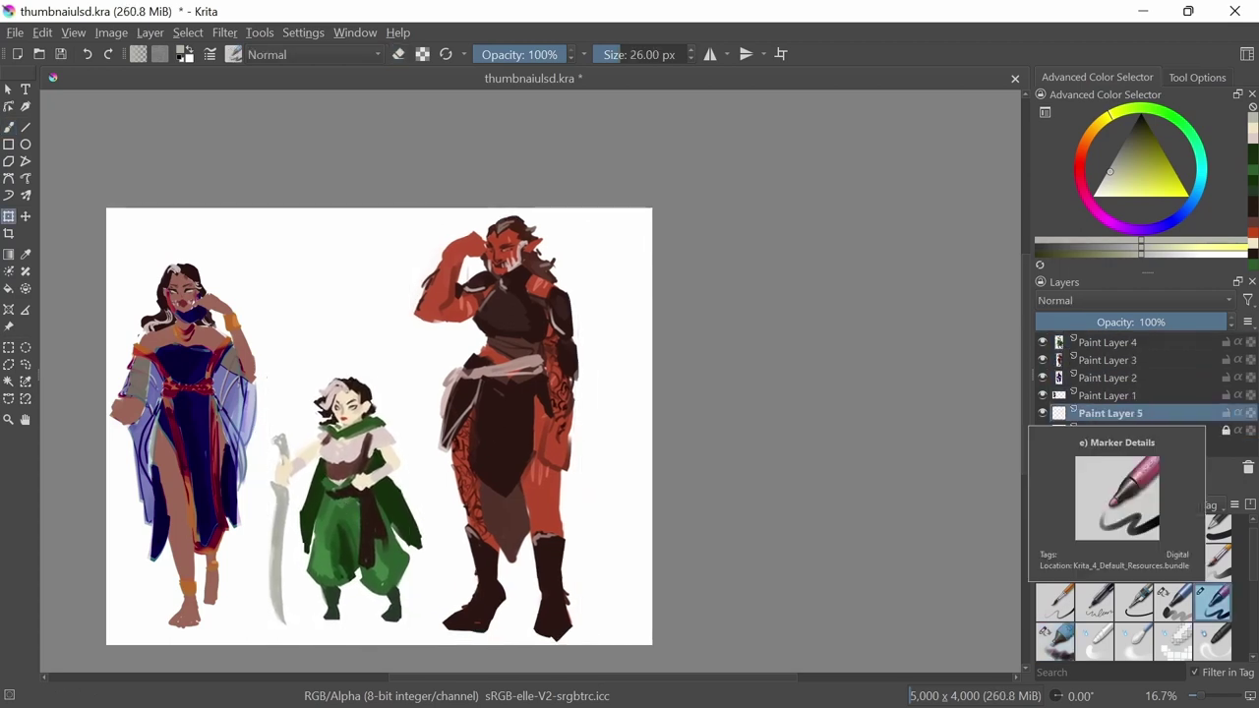
key("b")
left_click(1180, 192)
left_click_drag(590, 515, 613, 547)
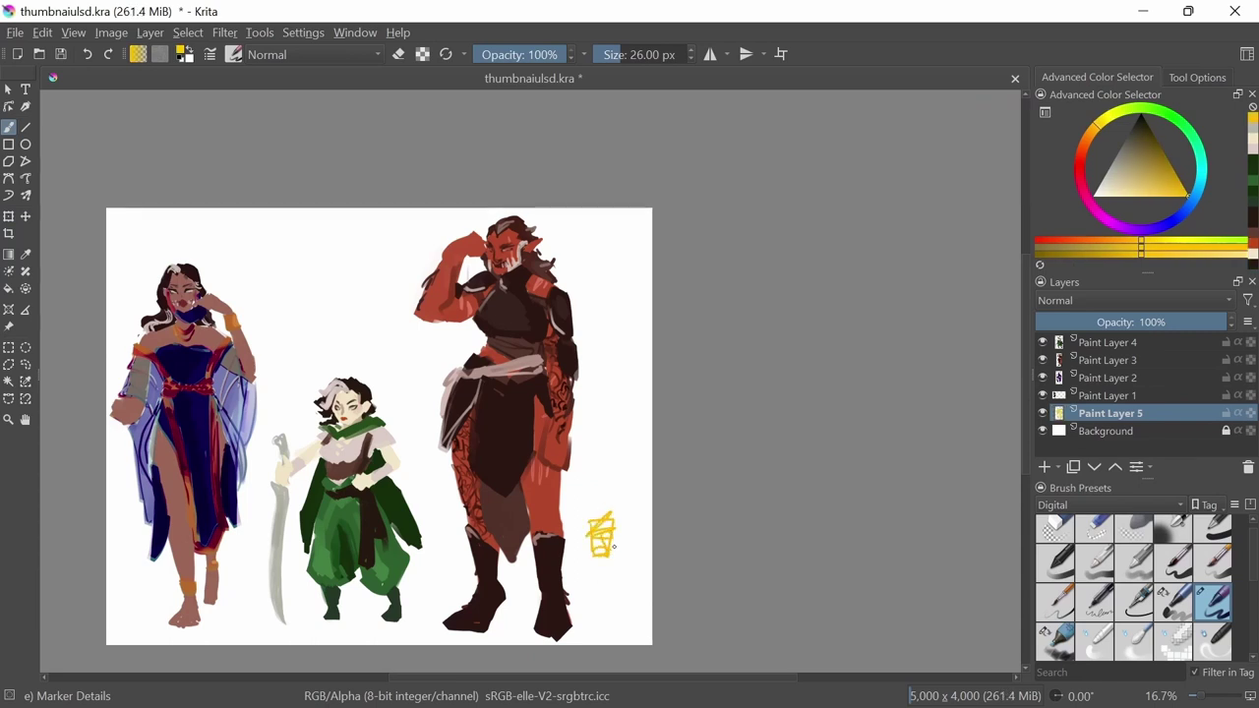
Back on the halfling's layer, add small dark detail strokes on her sash.
left_click(1109, 342)
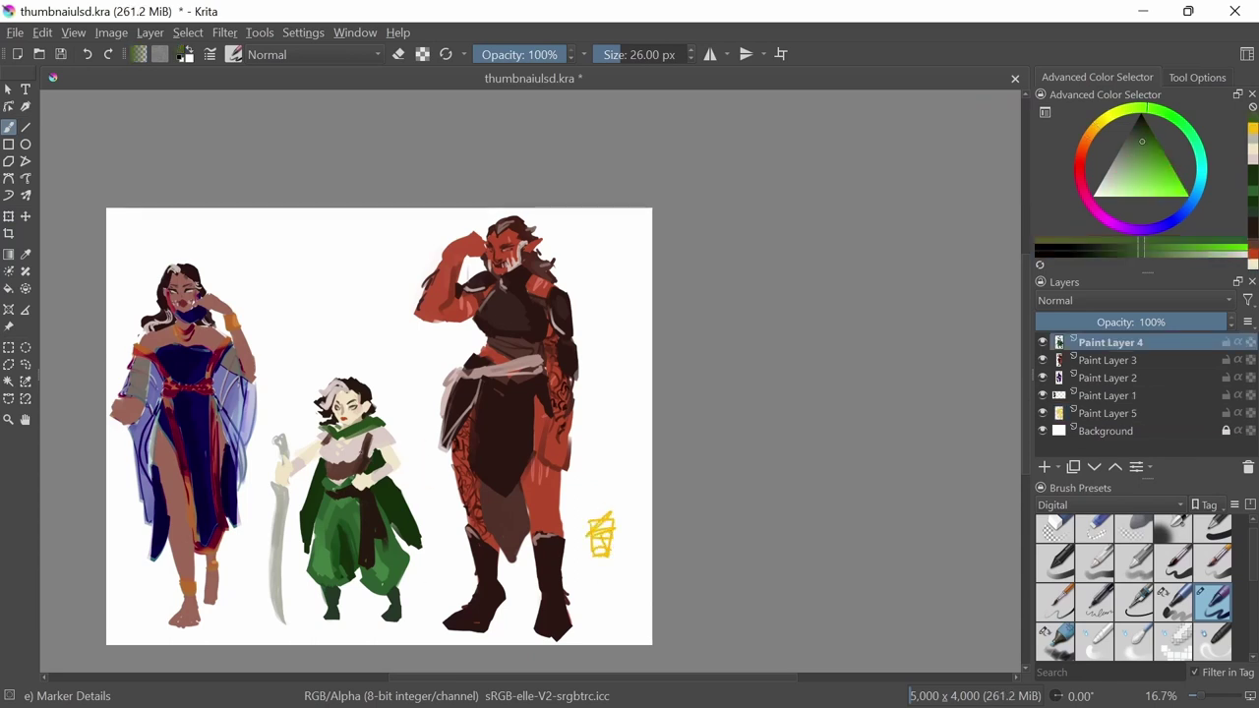
left_click_drag(371, 468, 389, 482)
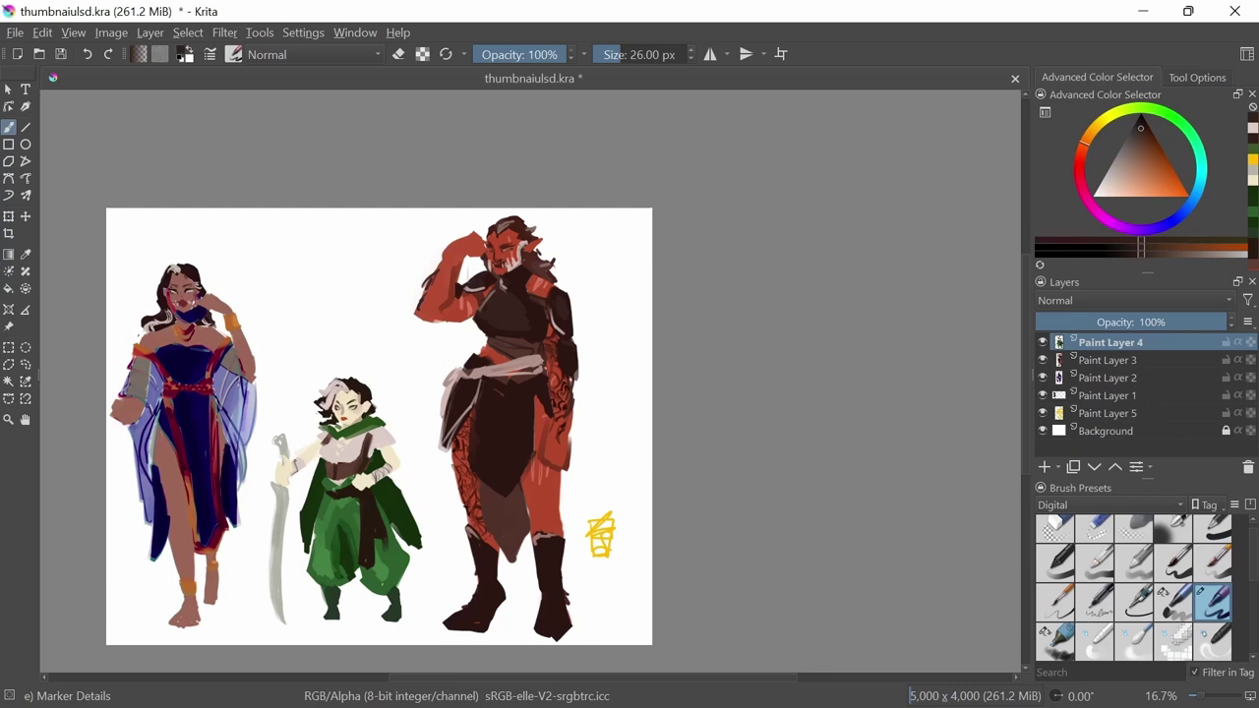
left_click_drag(331, 450, 344, 455)
left_click_drag(434, 353, 453, 353)
Pick a tan-yellow colour and set the dry marker brush to 30 px.
left_click(1112, 120)
left_click(1149, 177)
left_click(1055, 641)
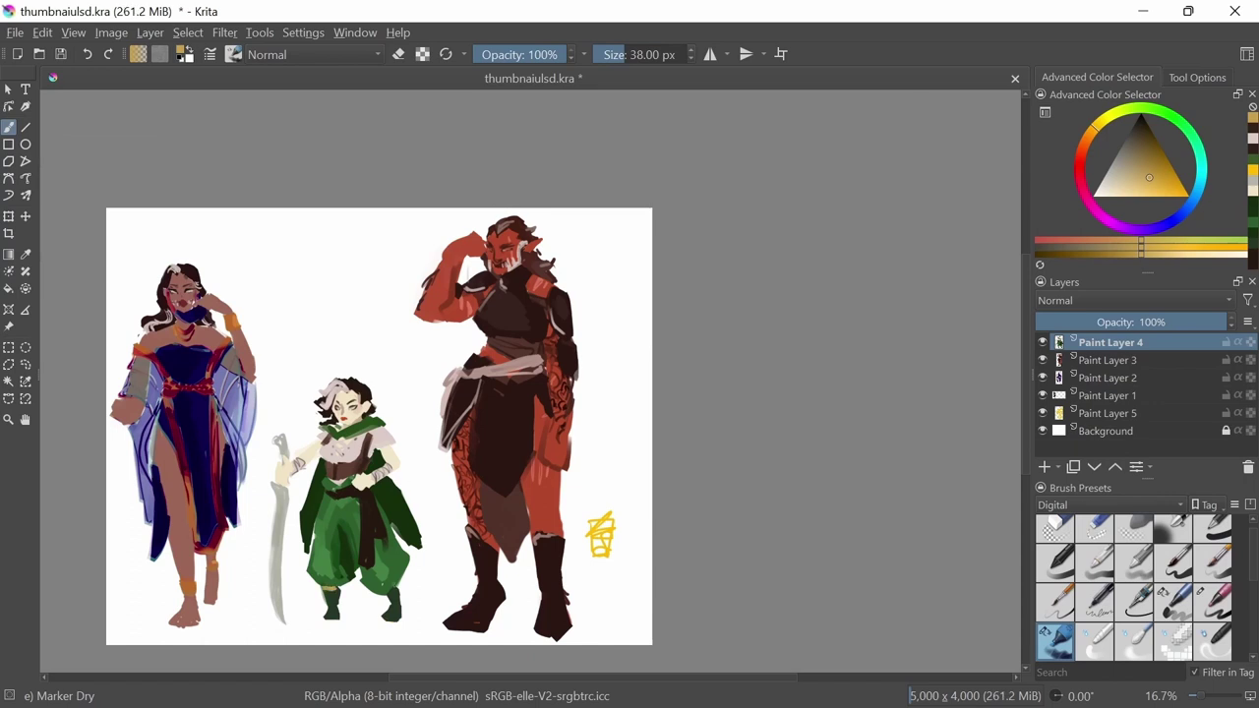
key("bracketleft")
key("bracketleft")
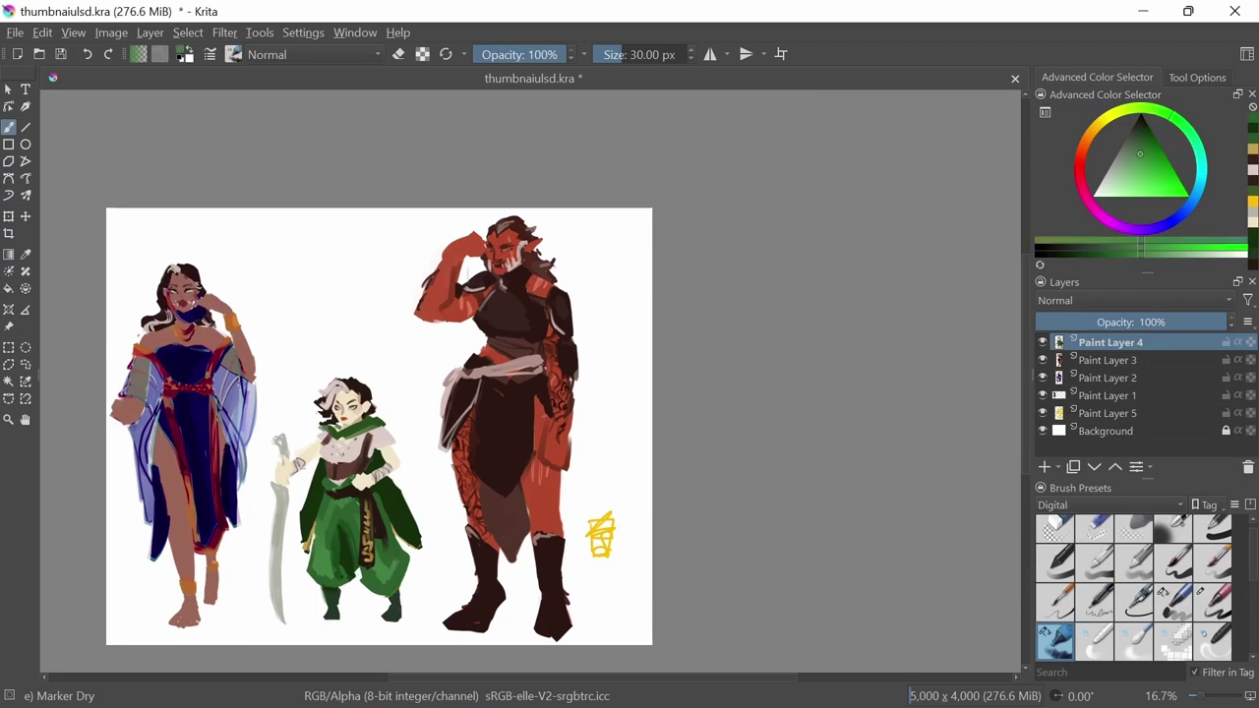
Select Paint Layer 3, save thumbnaiulsd.kra, and recentre the view.
key("e")
left_click(1109, 360)
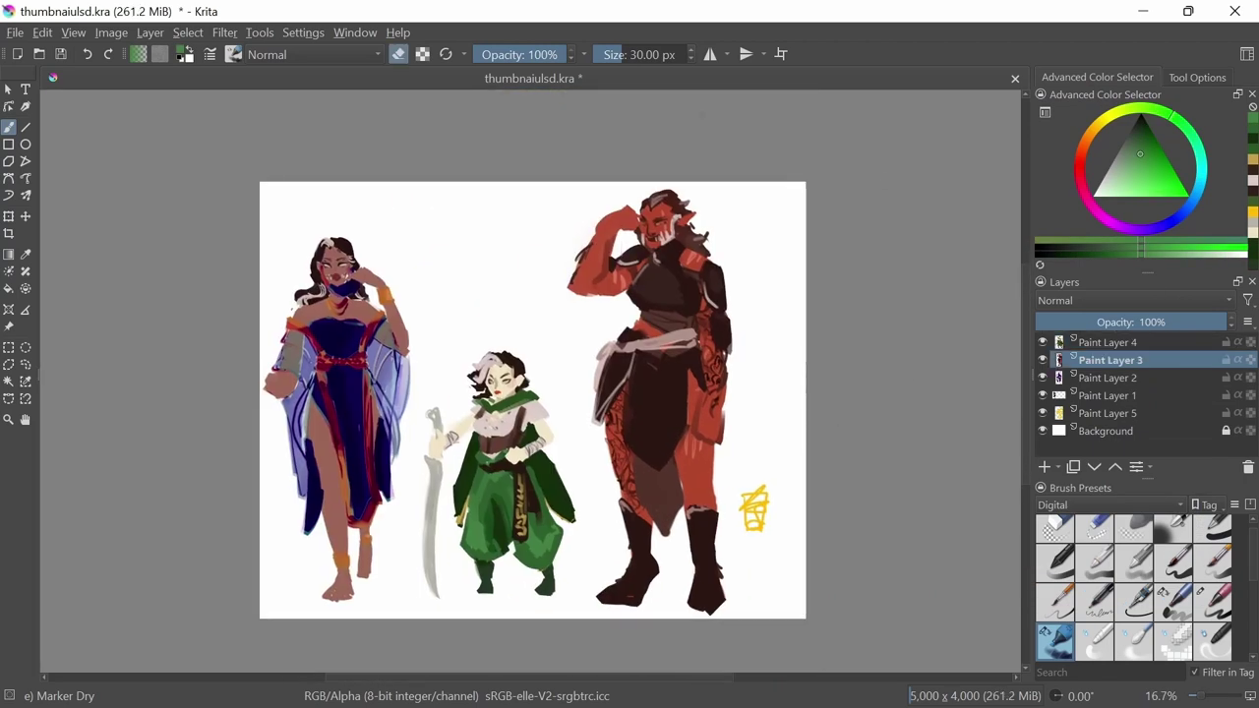
key("ctrl+s")
mouse_move(795, 523)
left_mouse_down()
mouse_move(923, 538)
mouse_move(857, 503)
left_mouse_up()
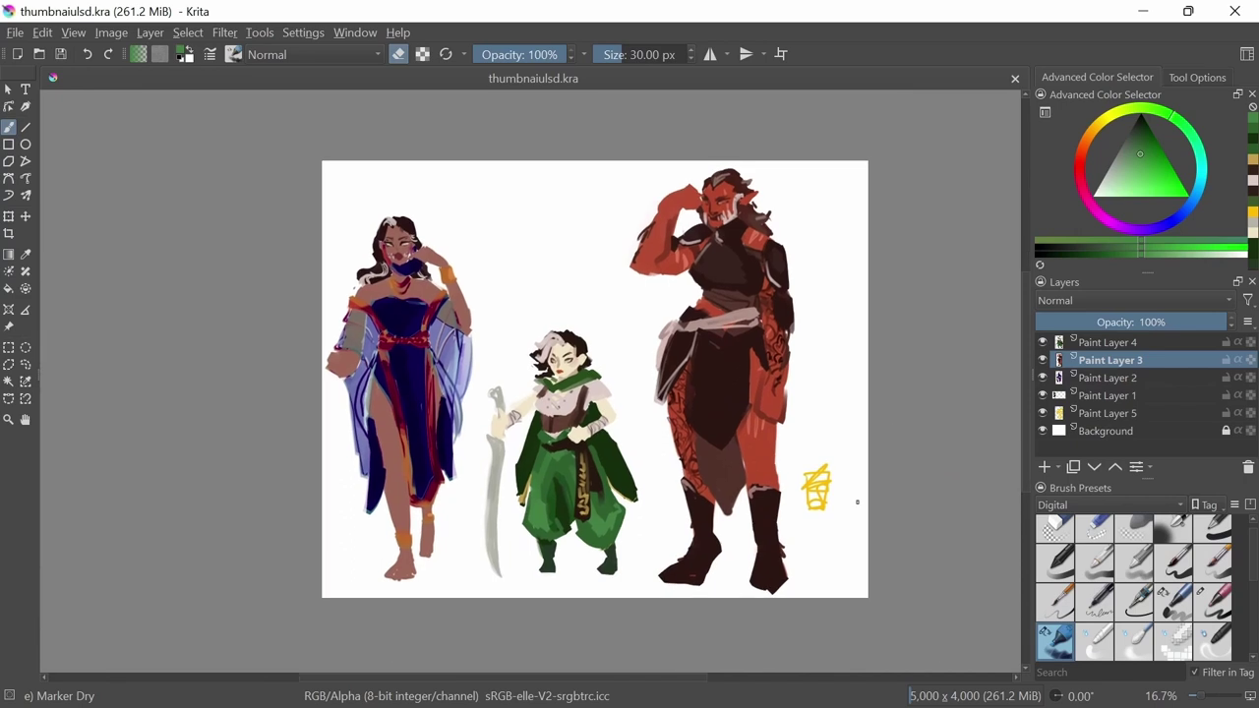